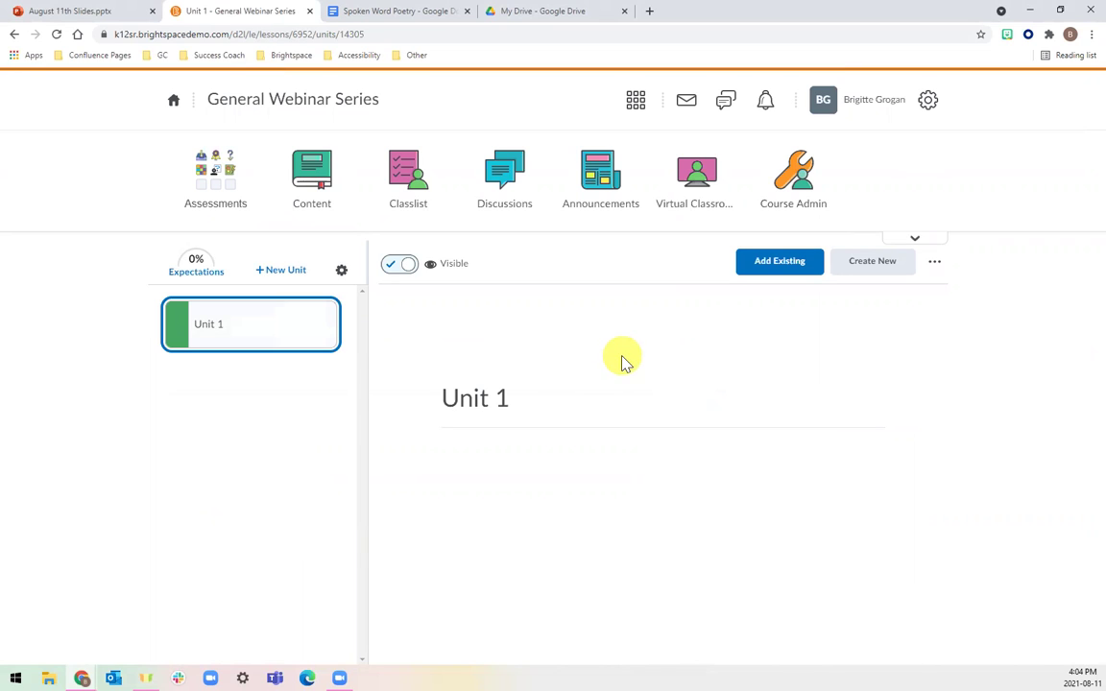
Attach the Spoken Word Poetry doc from Google Drive to Unit 1 and open its topic.
left_click(753, 270)
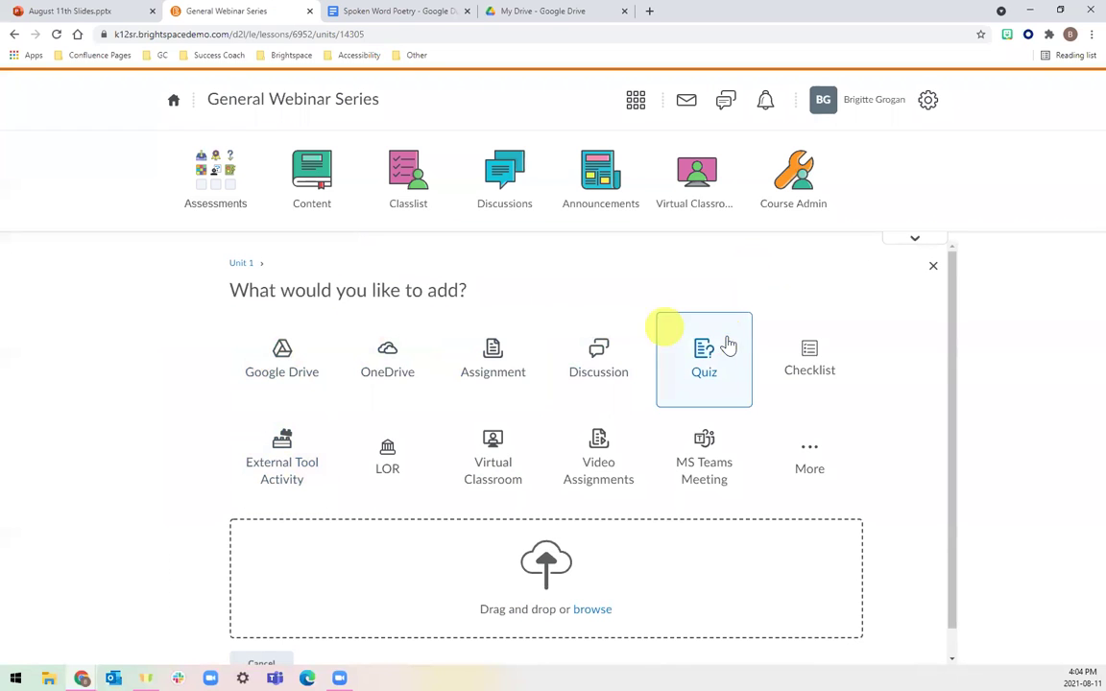
left_click(272, 346)
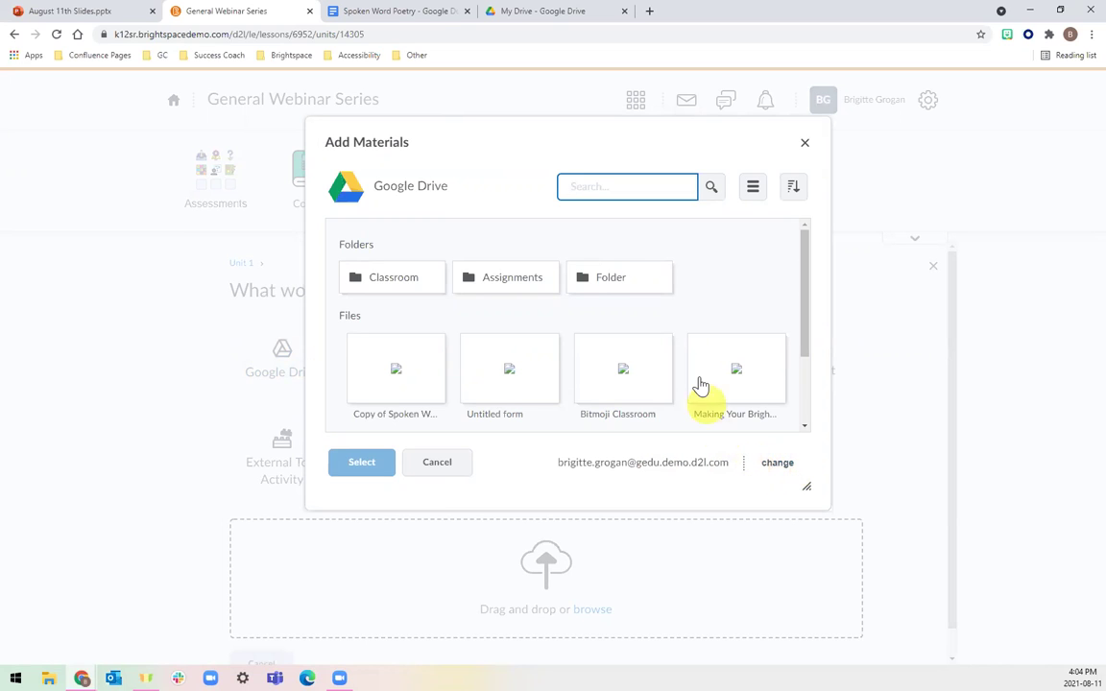
scroll(700, 385, "down", 3)
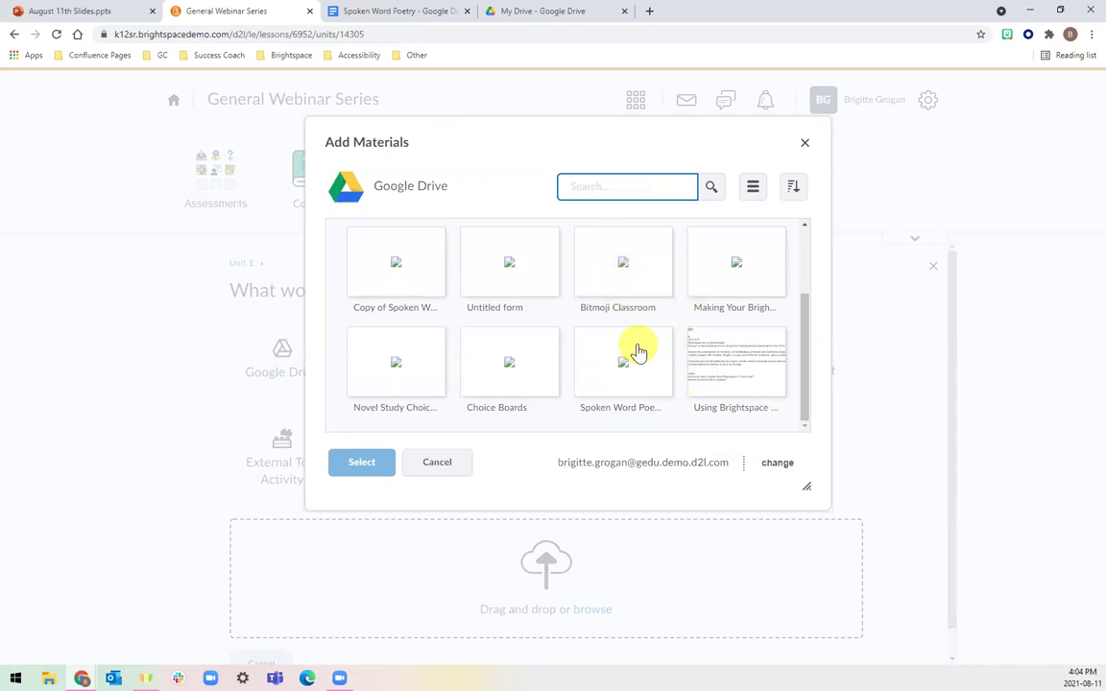
left_click(626, 357)
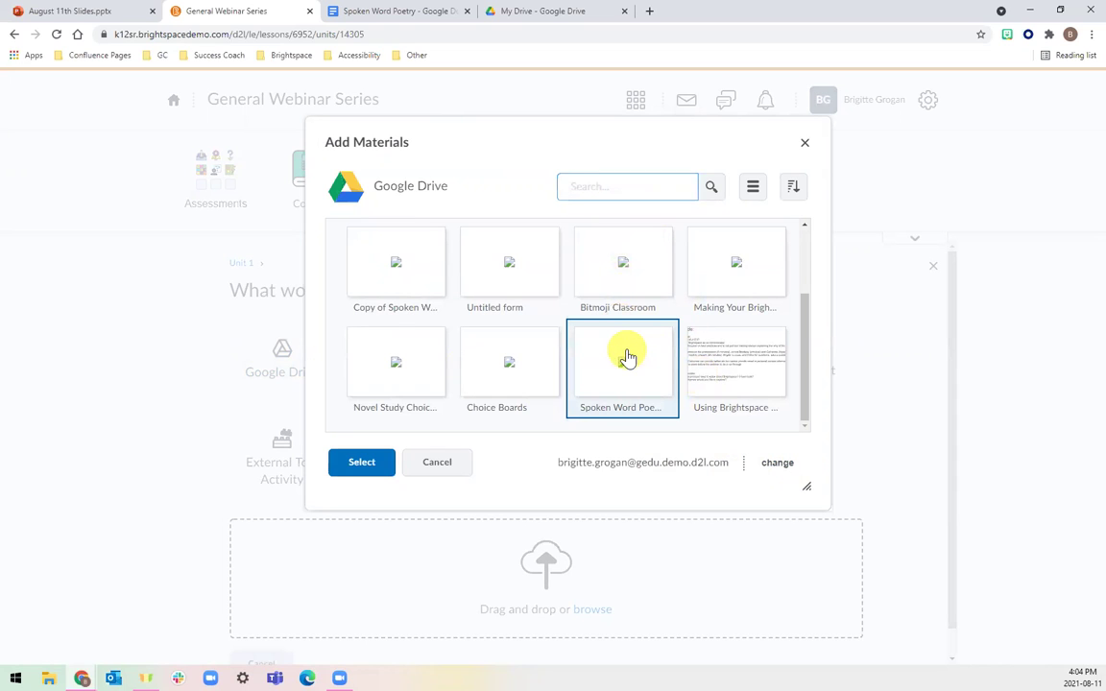
left_click(363, 463)
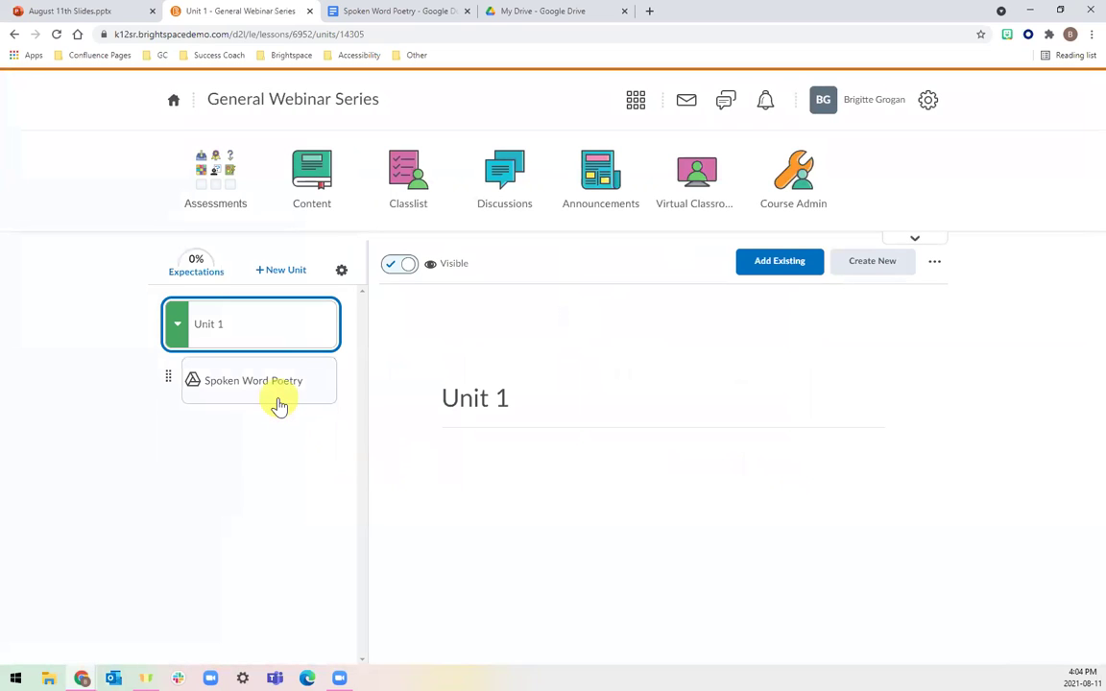
left_click(278, 403)
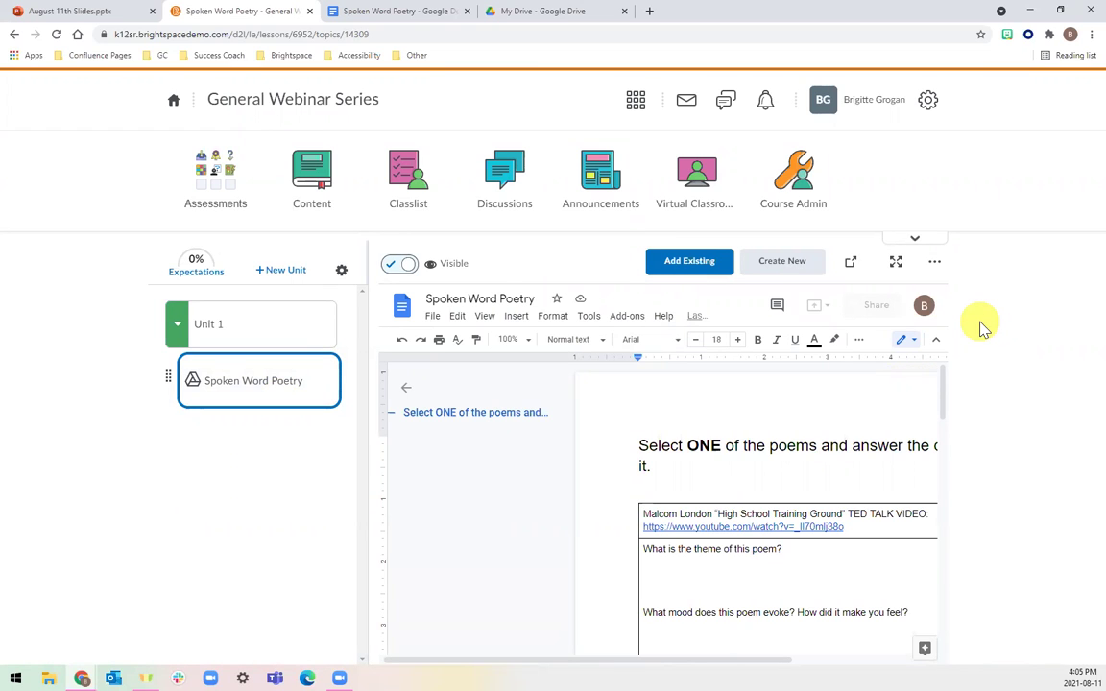
scroll(828, 480, "down", 2)
scroll(828, 480, "right", 1)
scroll(827, 480, "right", 3)
scroll(828, 480, "up", 1)
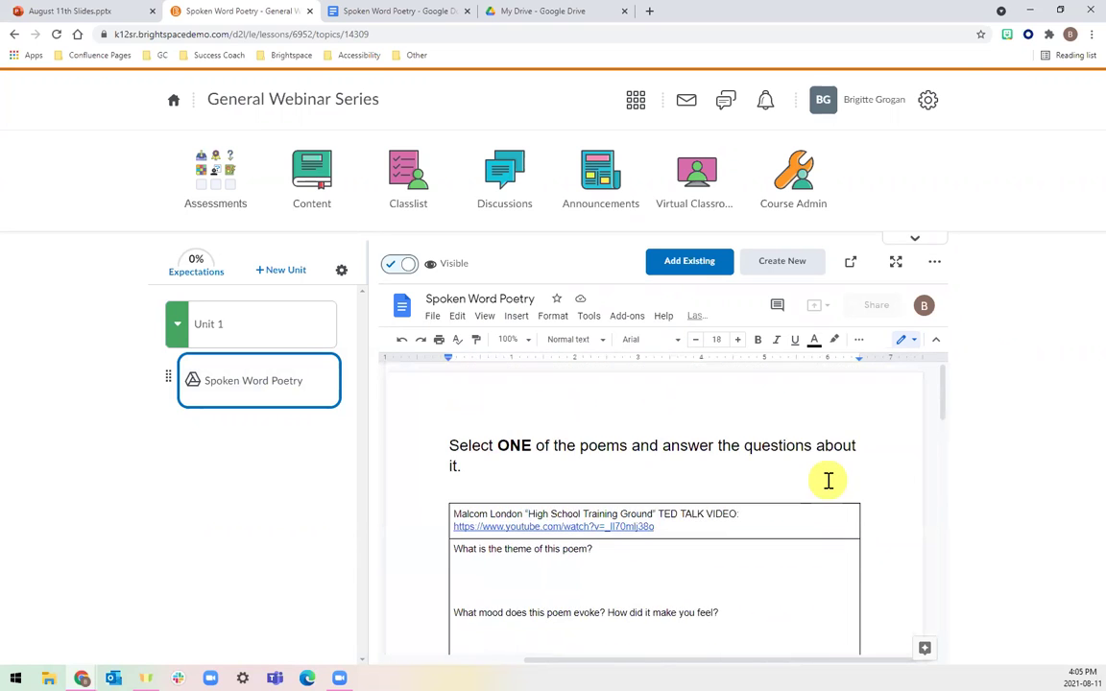
scroll(828, 480, "down", 2)
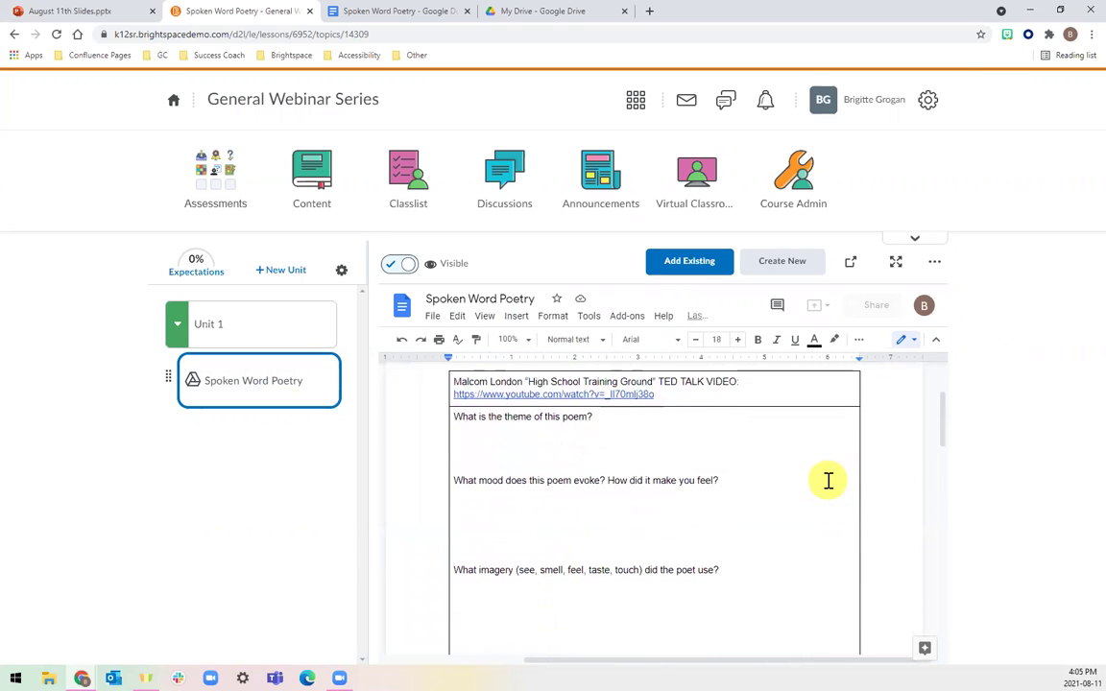
left_click(544, 456)
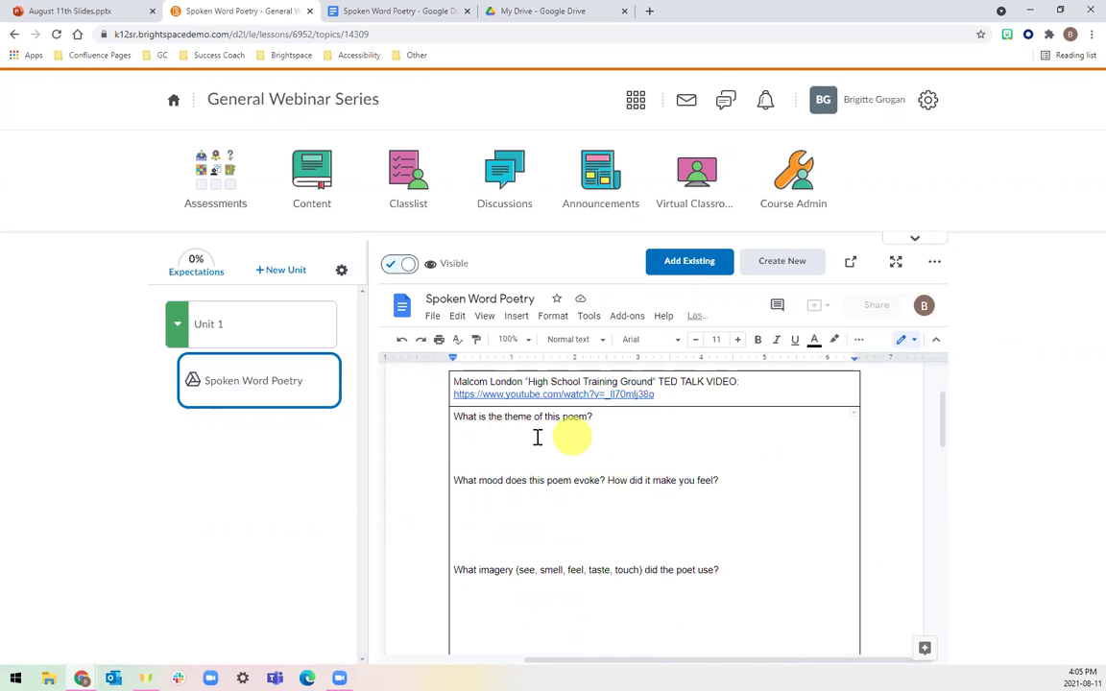
type("Theme")
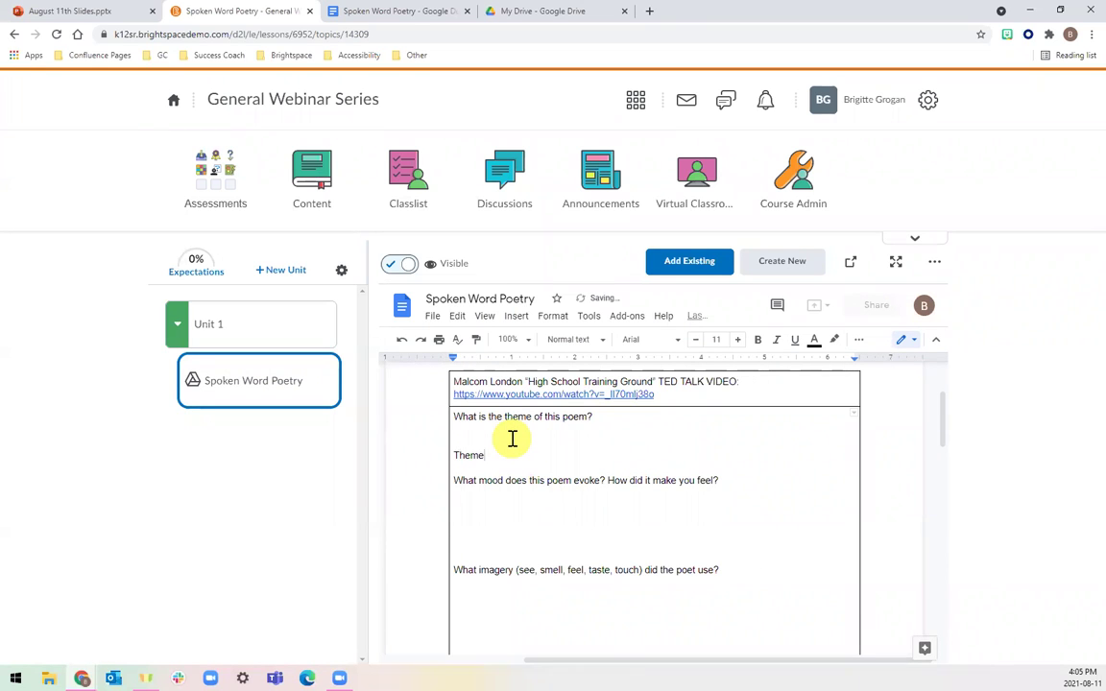
key("BackSpace")
key("BackSpace")
key("BackSpace")
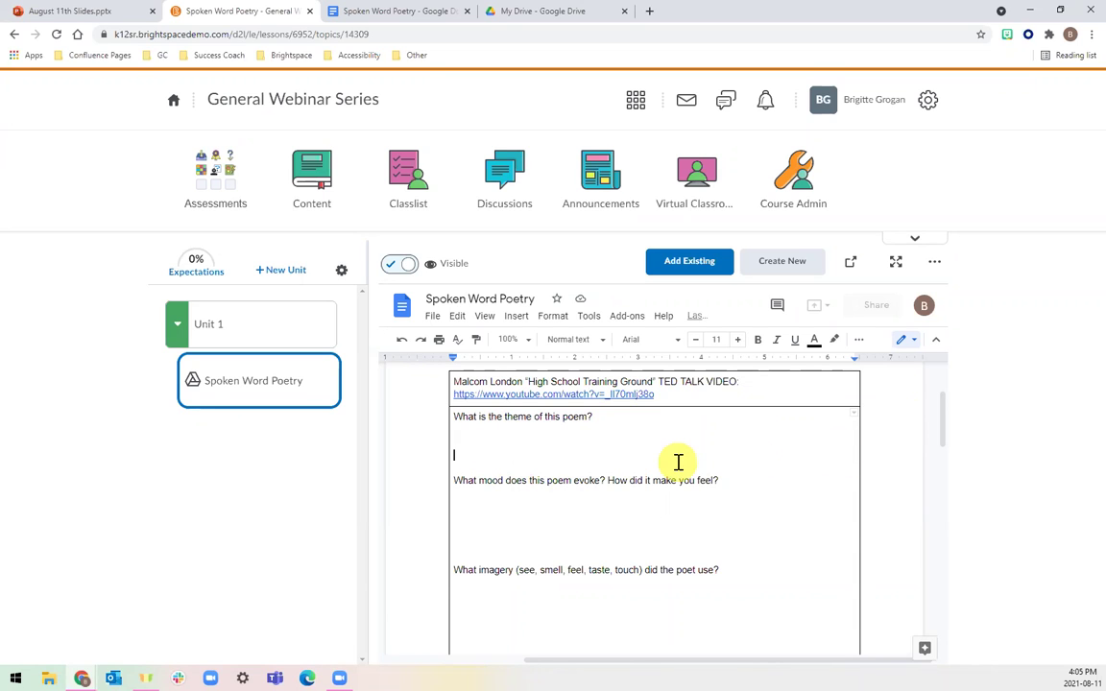
scroll(678, 463, "up", 2)
scroll(663, 533, "up", 1)
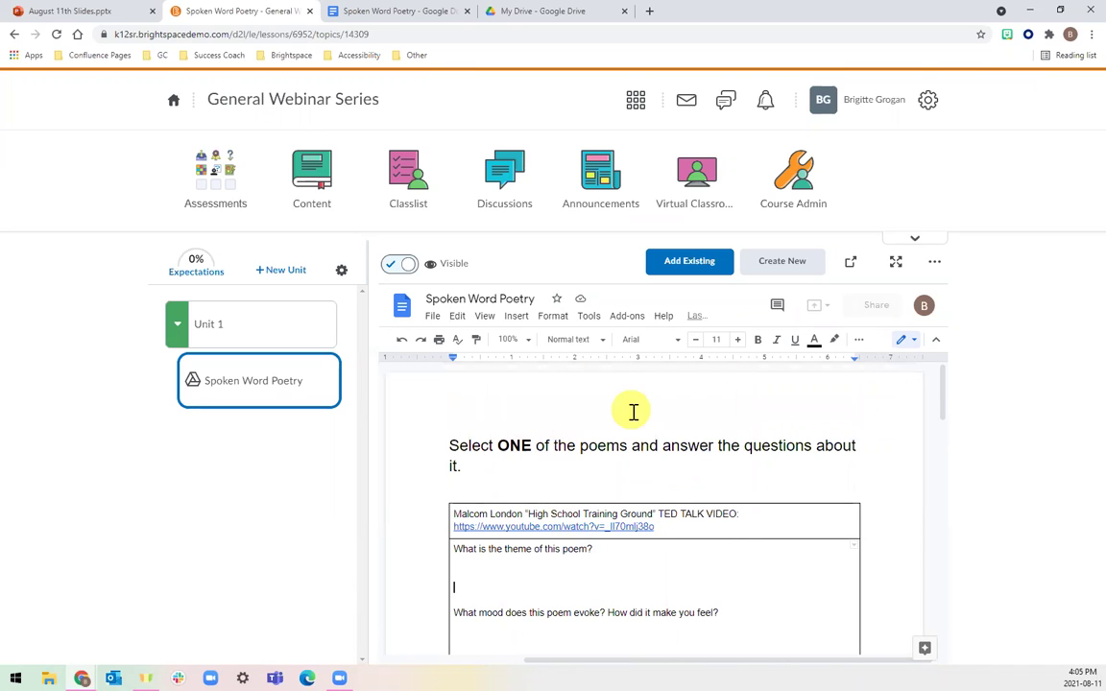
left_click(288, 327)
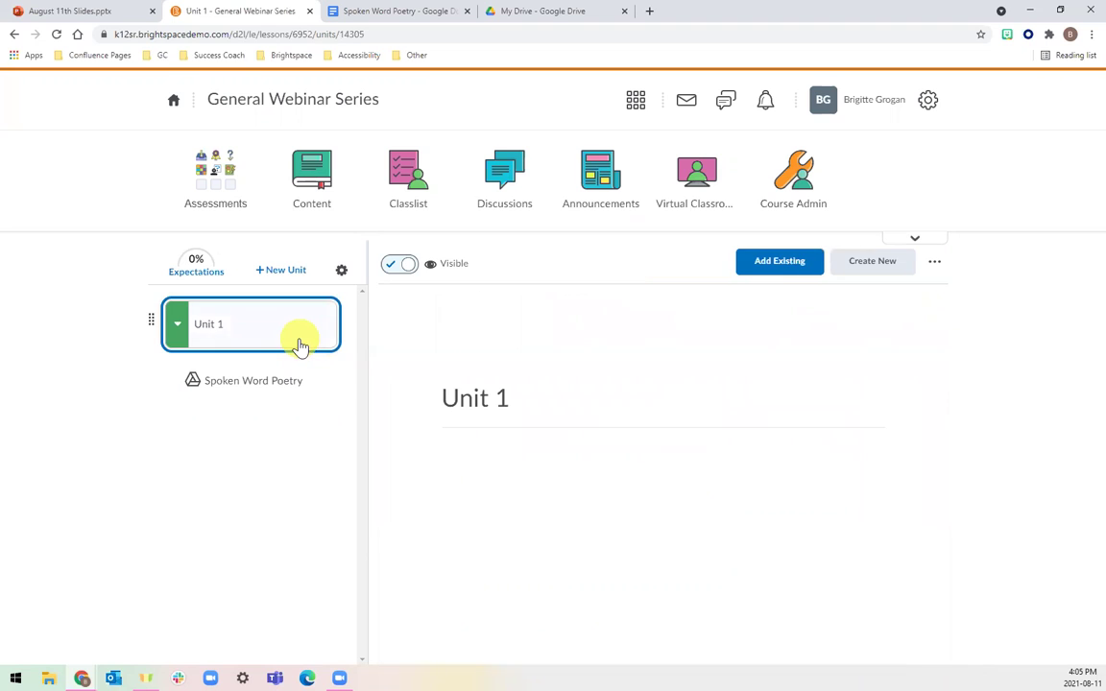
Create a new HTML document in Unit 1 titled 'Content'.
left_click(876, 278)
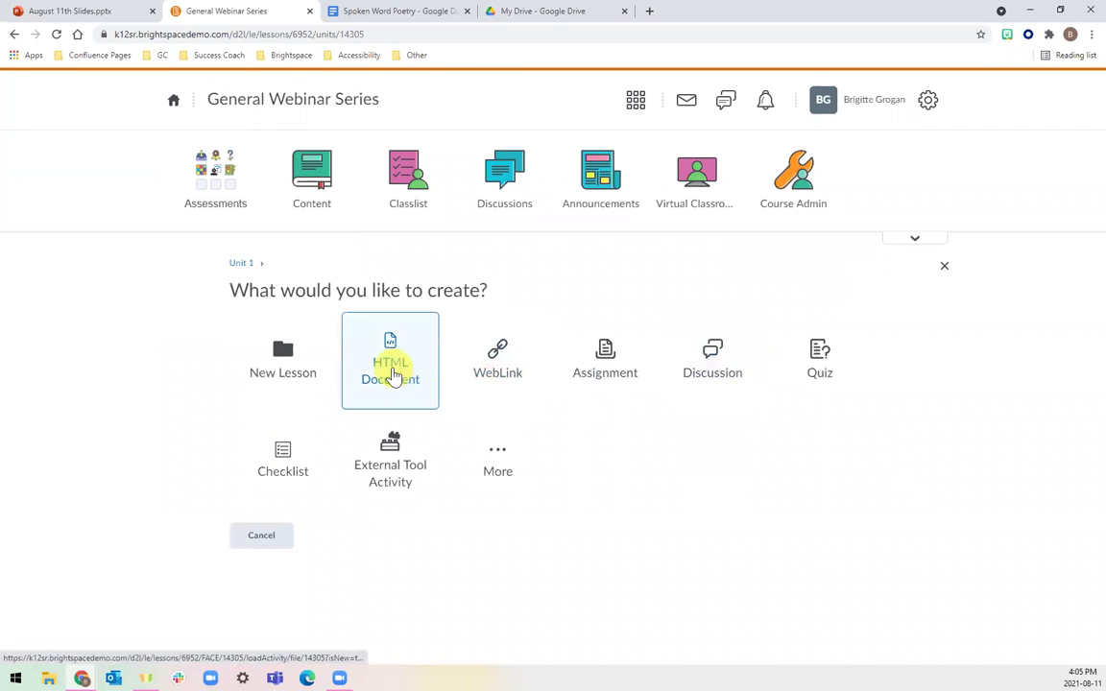
left_click(394, 376)
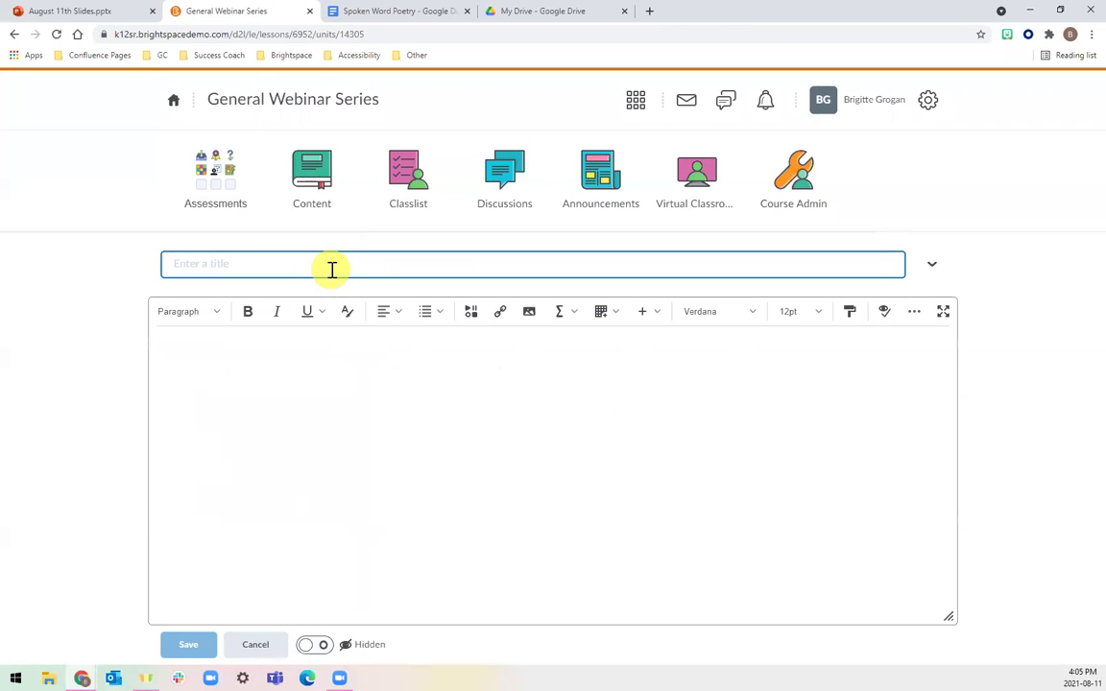
type("Content")
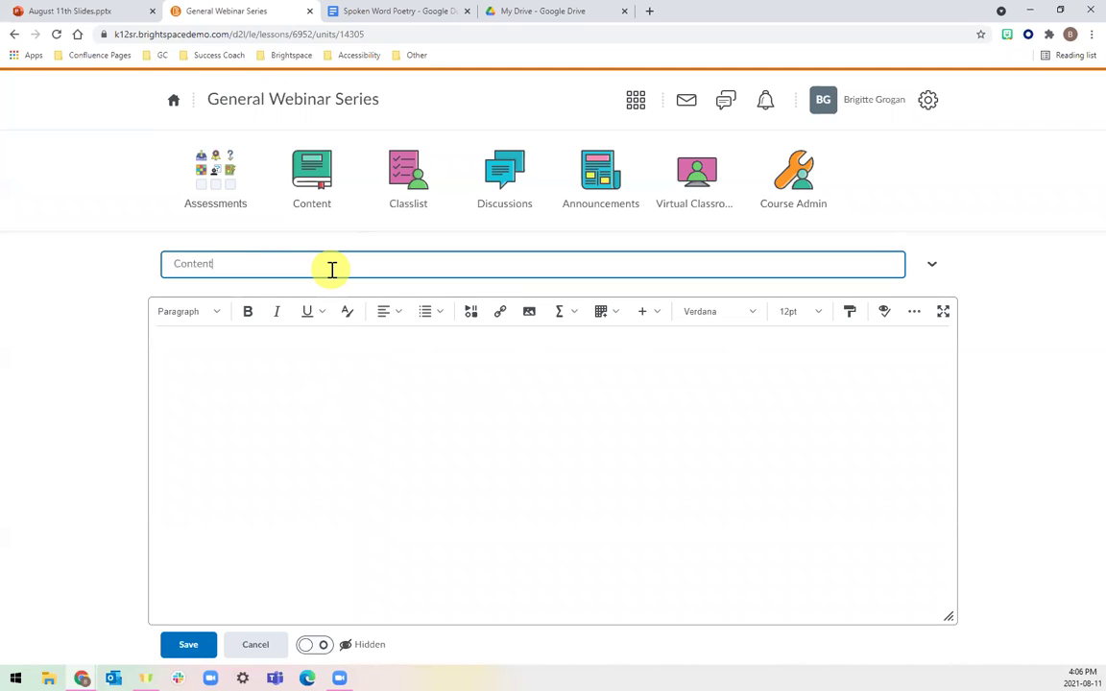
key("Tab")
Embed the Spoken Word Poetry doc in the page body with Google File Embed, accepting the sharing change.
left_click(470, 317)
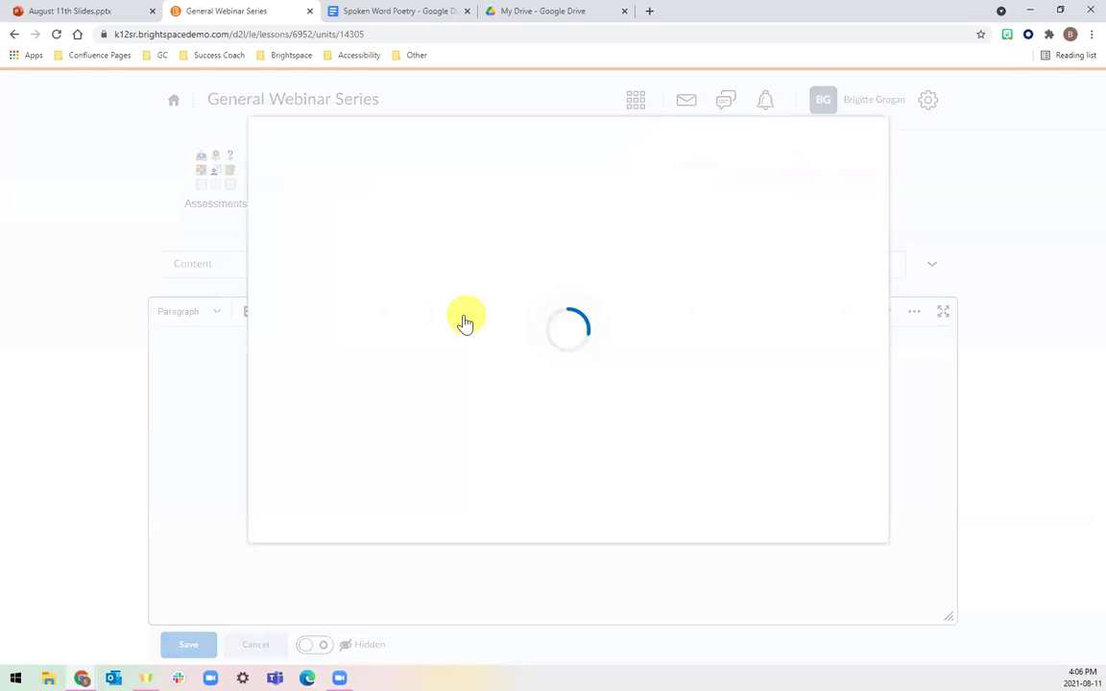
scroll(457, 377, "down", 3)
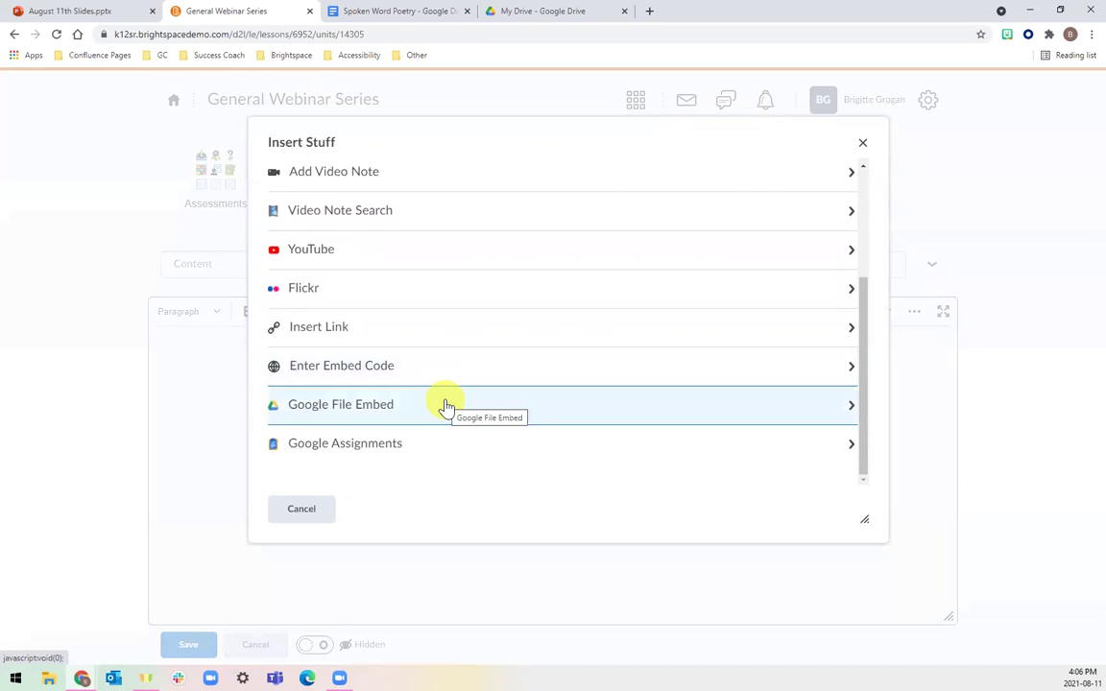
left_click(446, 406)
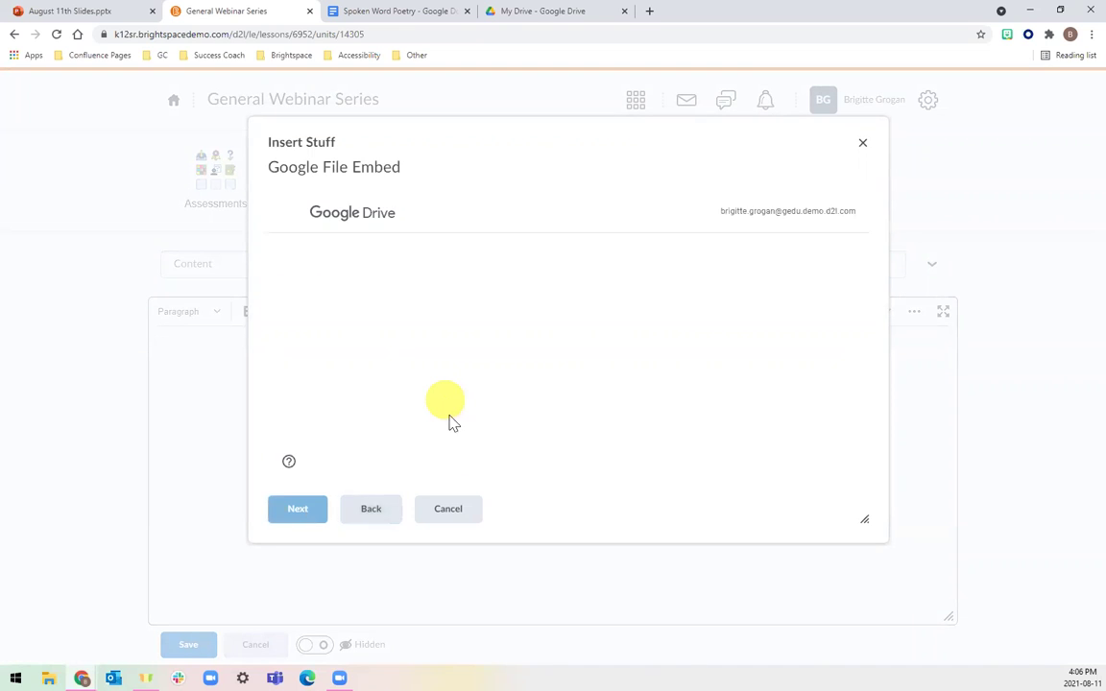
left_click(609, 397)
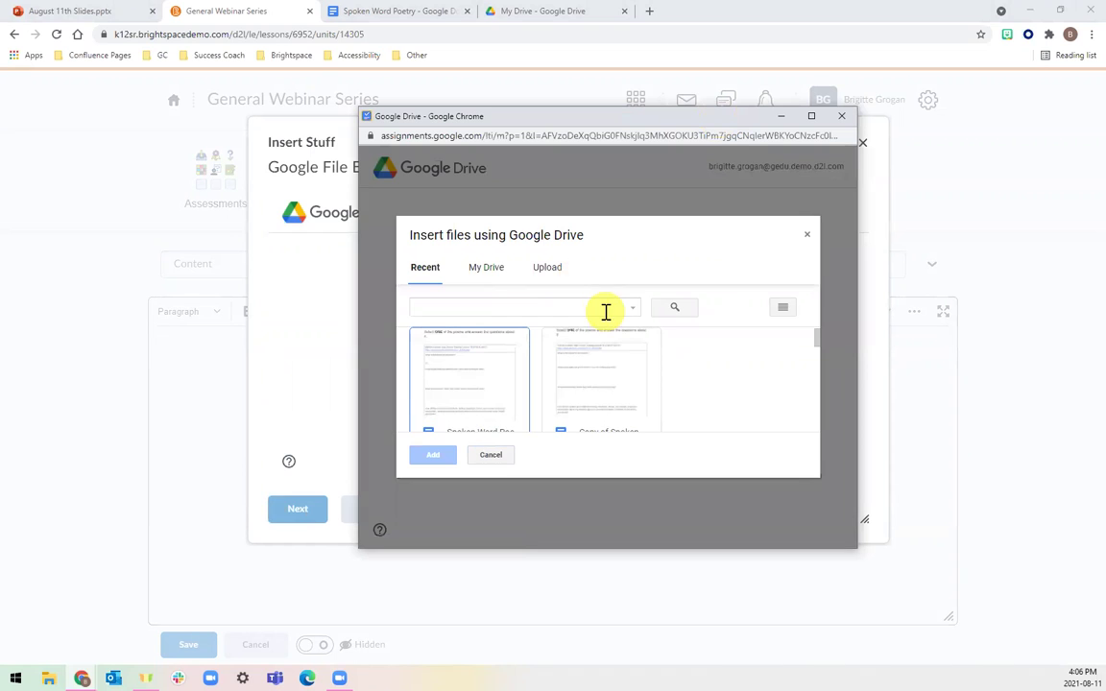
left_click(478, 375)
left_click(434, 457)
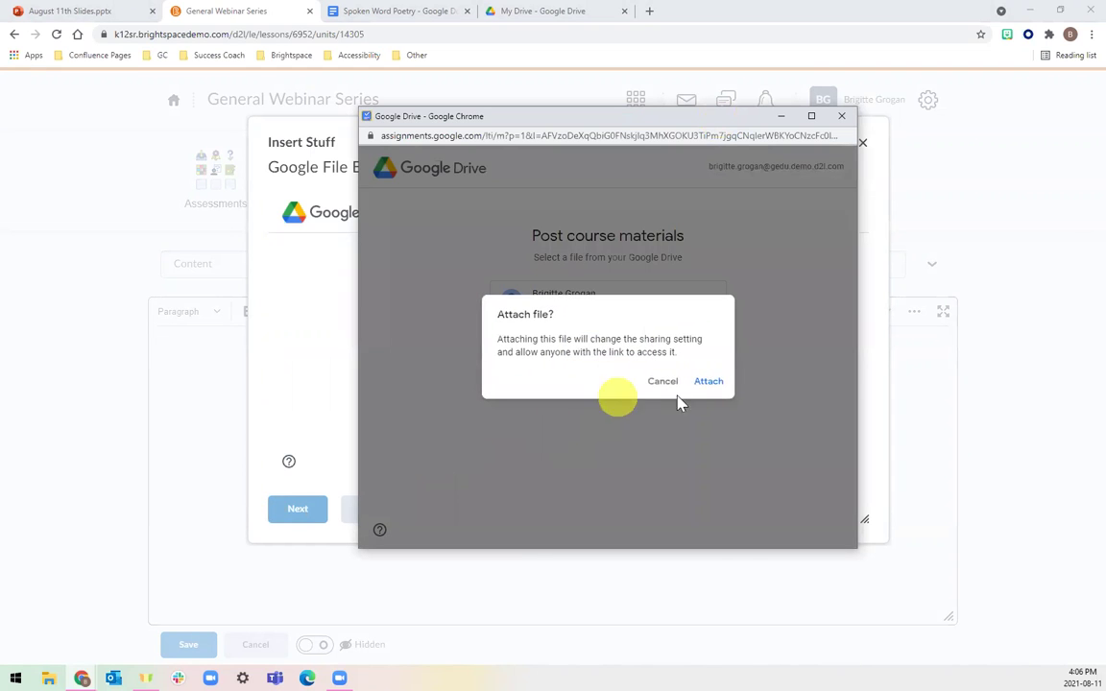
left_click(708, 381)
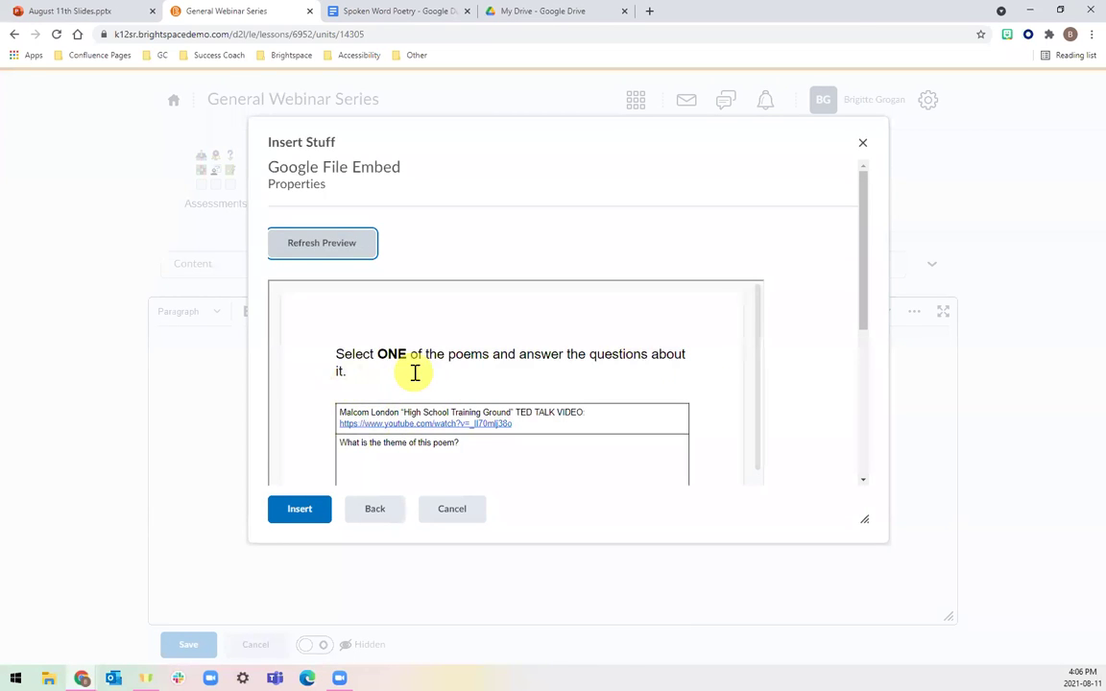
scroll(408, 384, "down", 1)
left_click(320, 510)
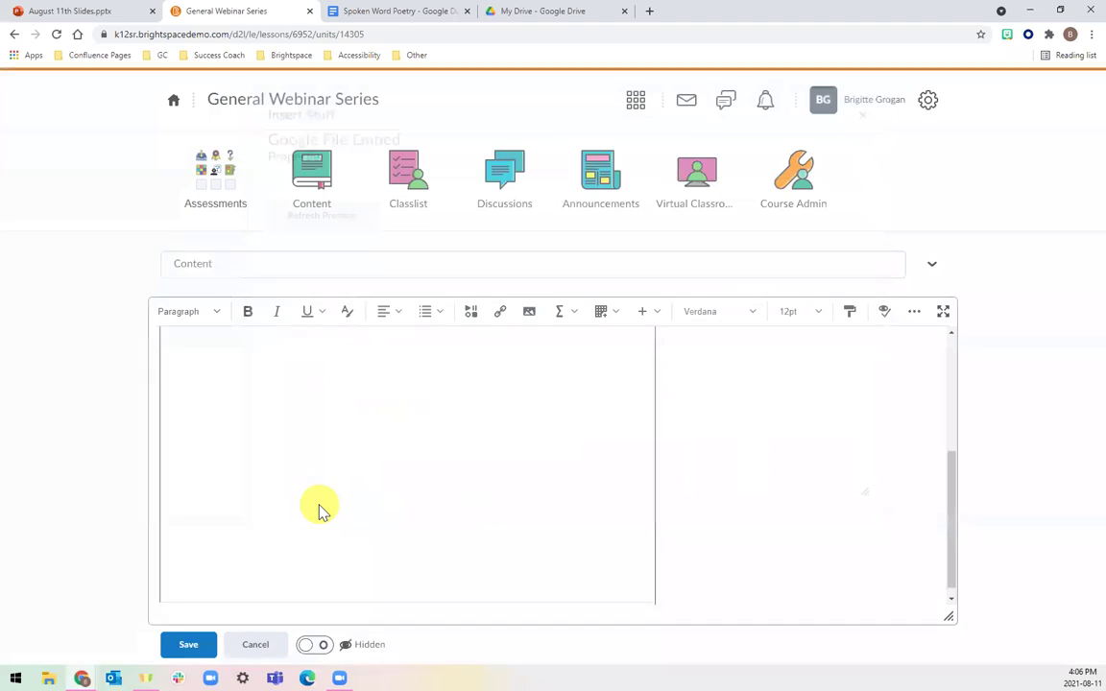
In the fullscreen editor, type 'Please read the above document.' beneath the embedded doc.
scroll(721, 442, "up", 2)
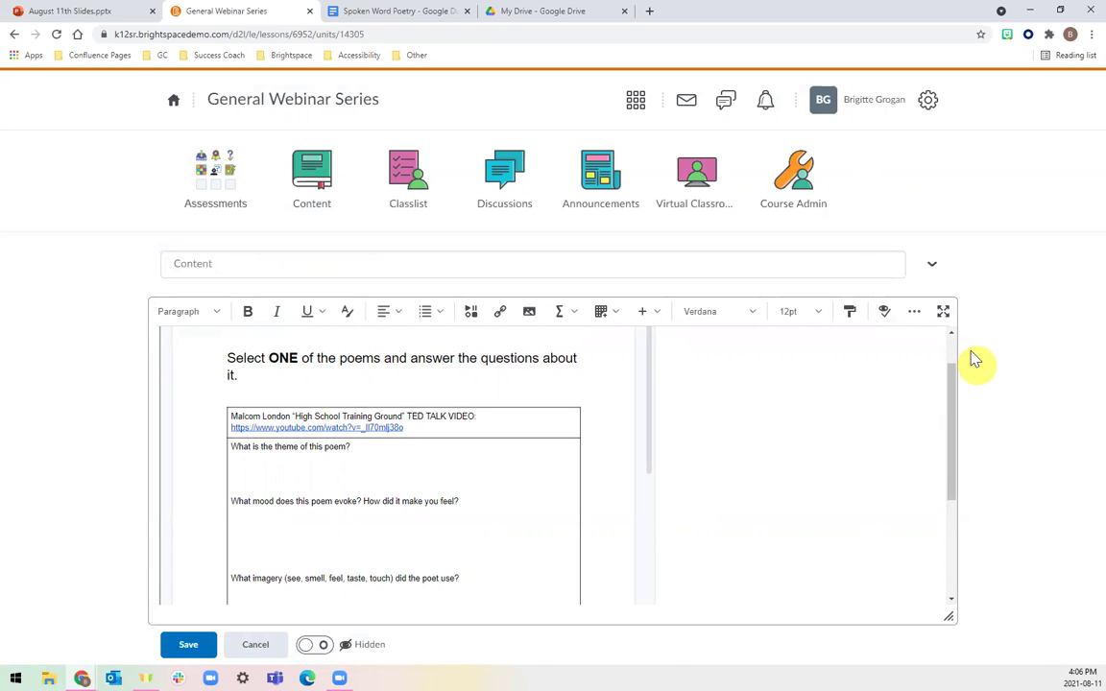
left_click(943, 311)
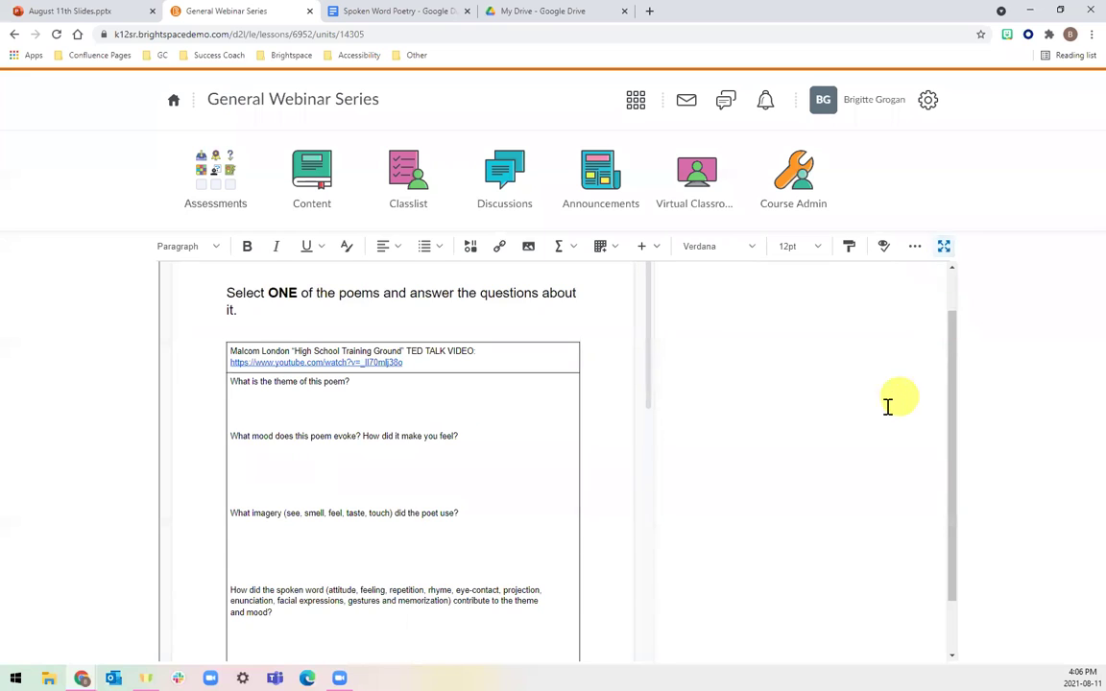
scroll(886, 403, "down", 2)
type("Please read the above document")
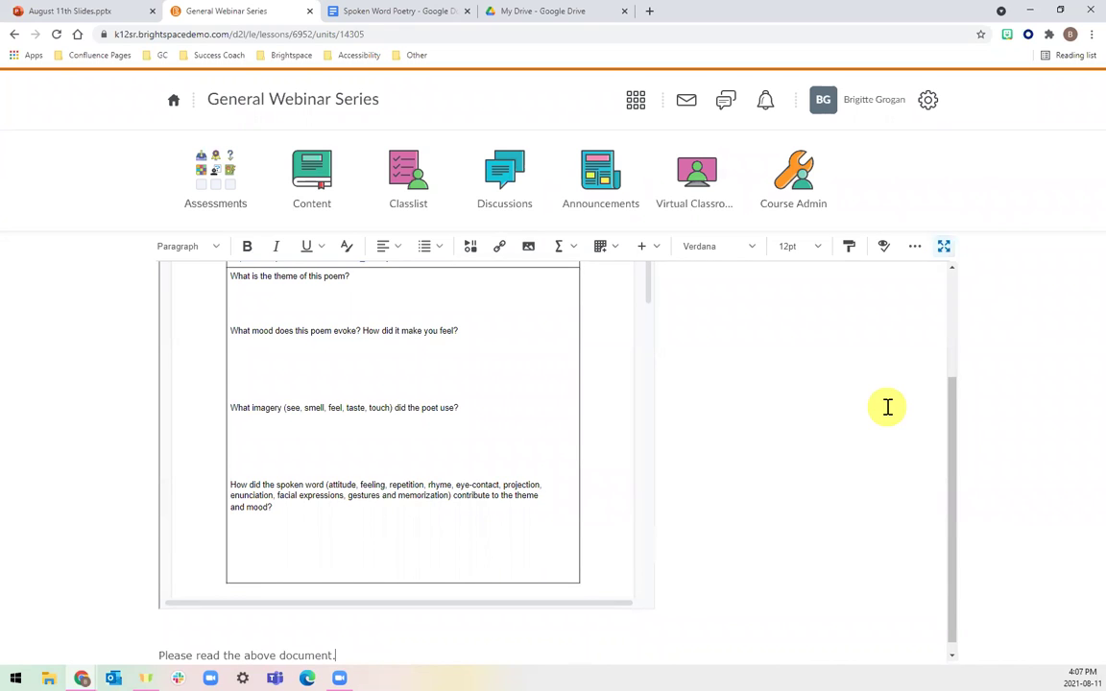
type(".")
key("Return")
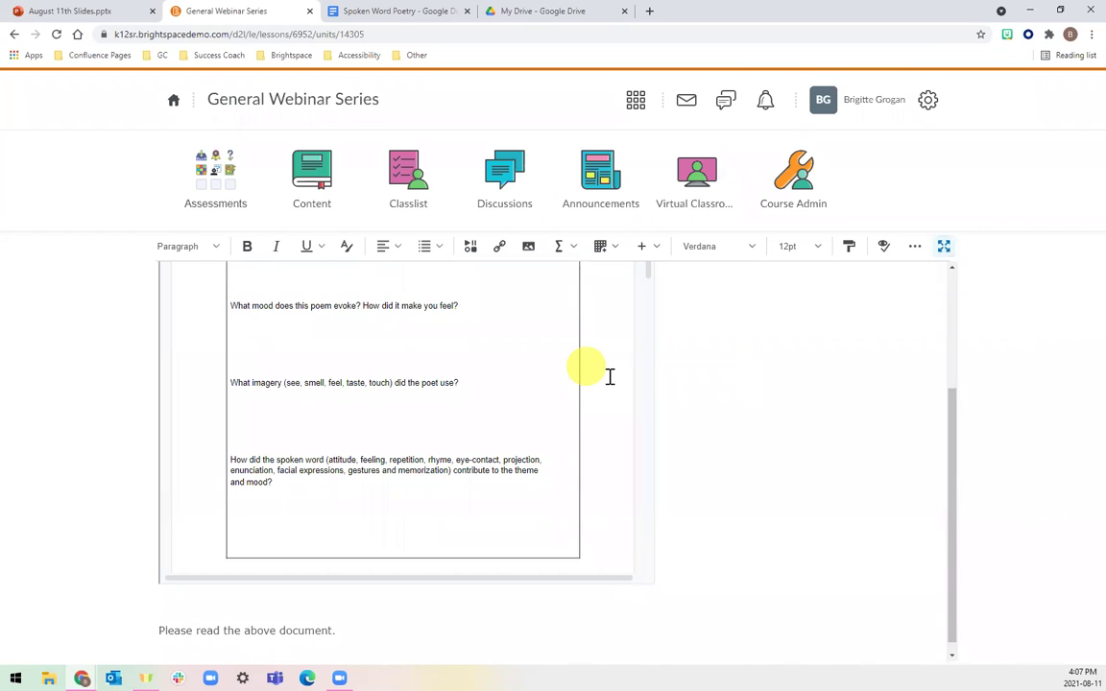
scroll(473, 320, "up", 2)
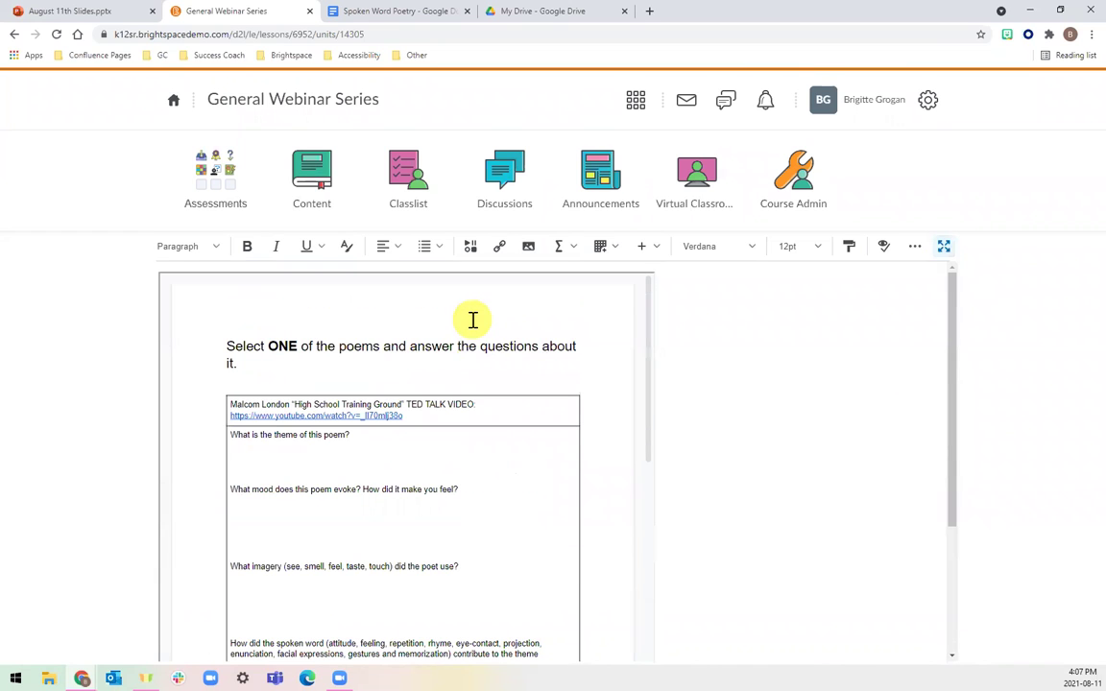
scroll(810, 291, "down", 4)
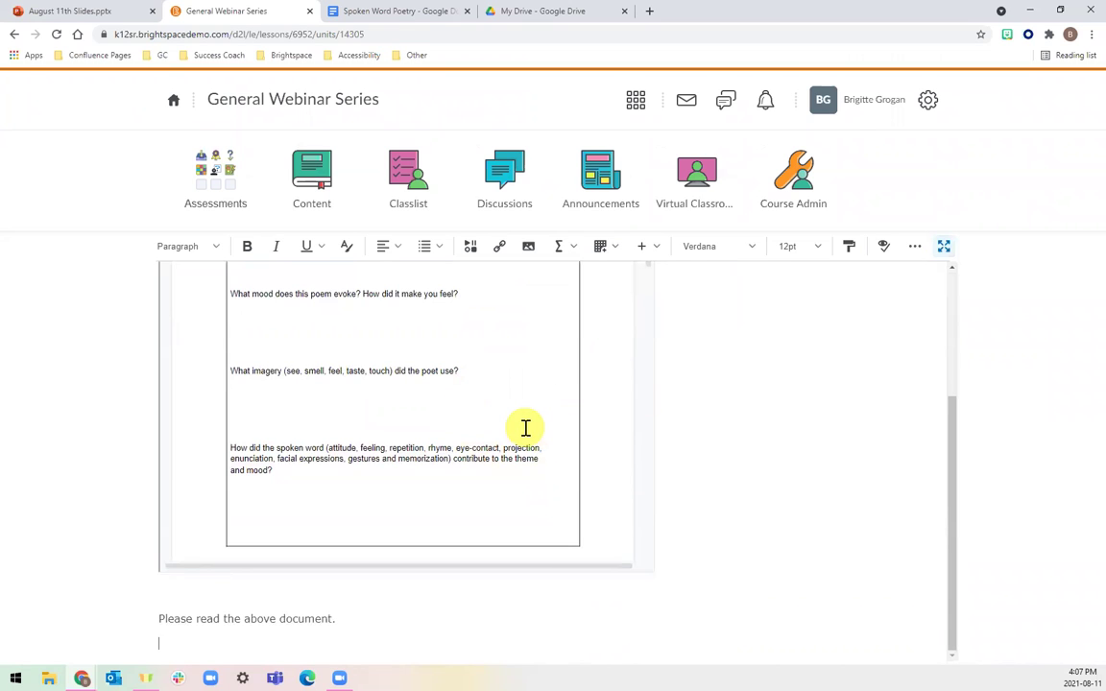
scroll(524, 424, "up", 3)
scroll(526, 427, "up", 1)
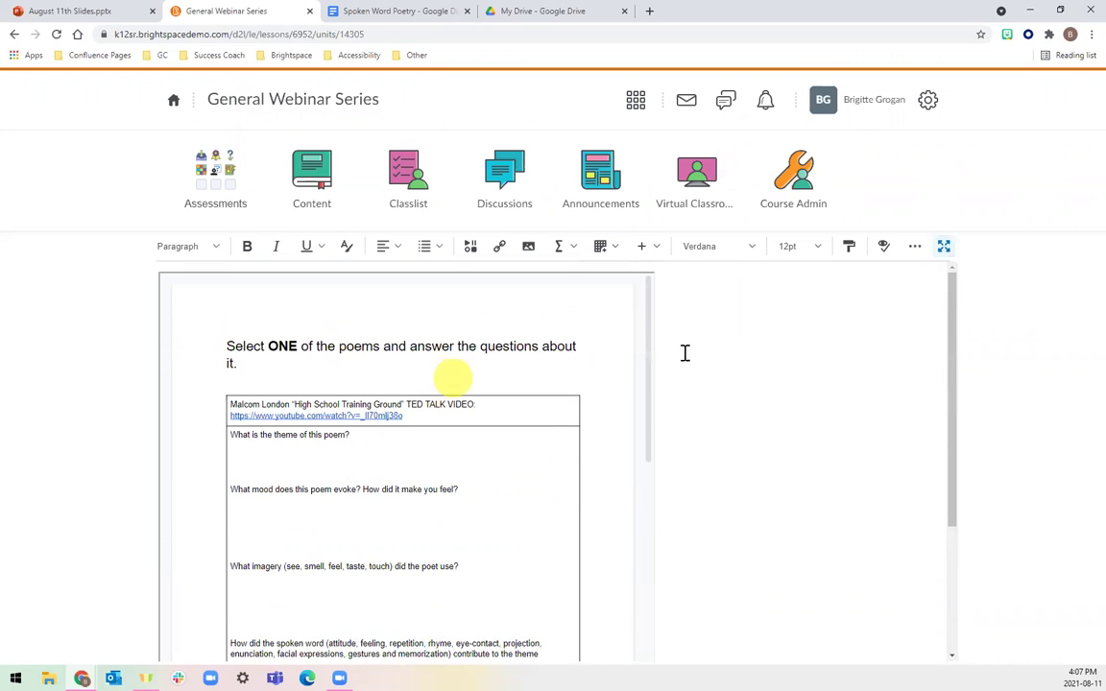
left_click(944, 247)
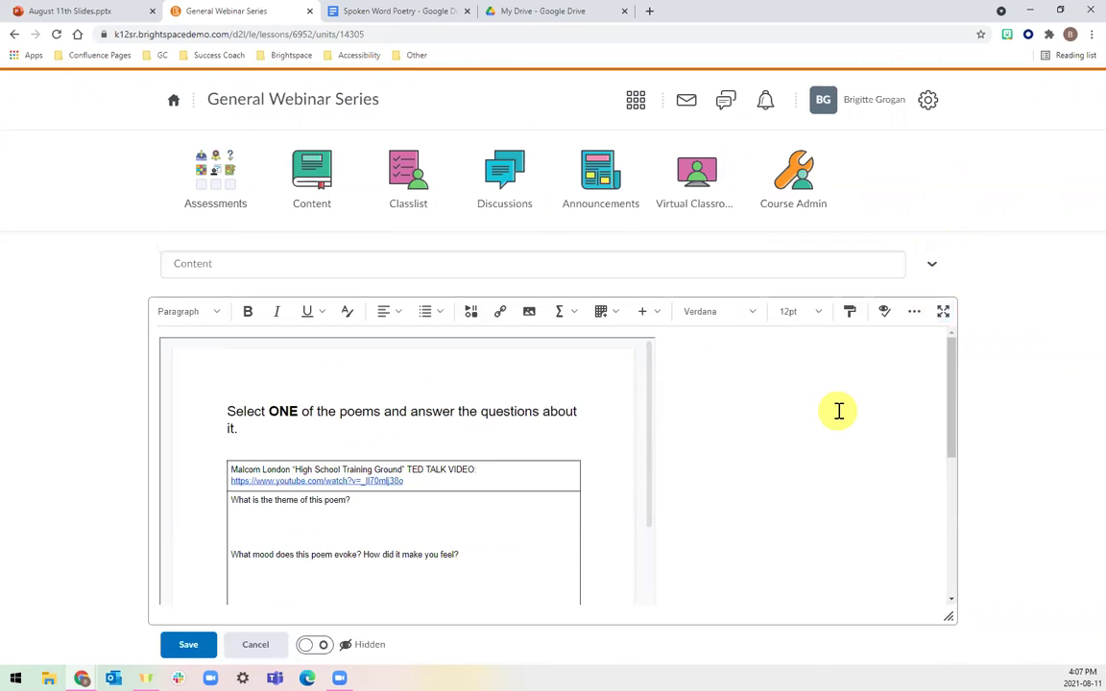
Set the Content page to Visible and save it.
left_click(317, 645)
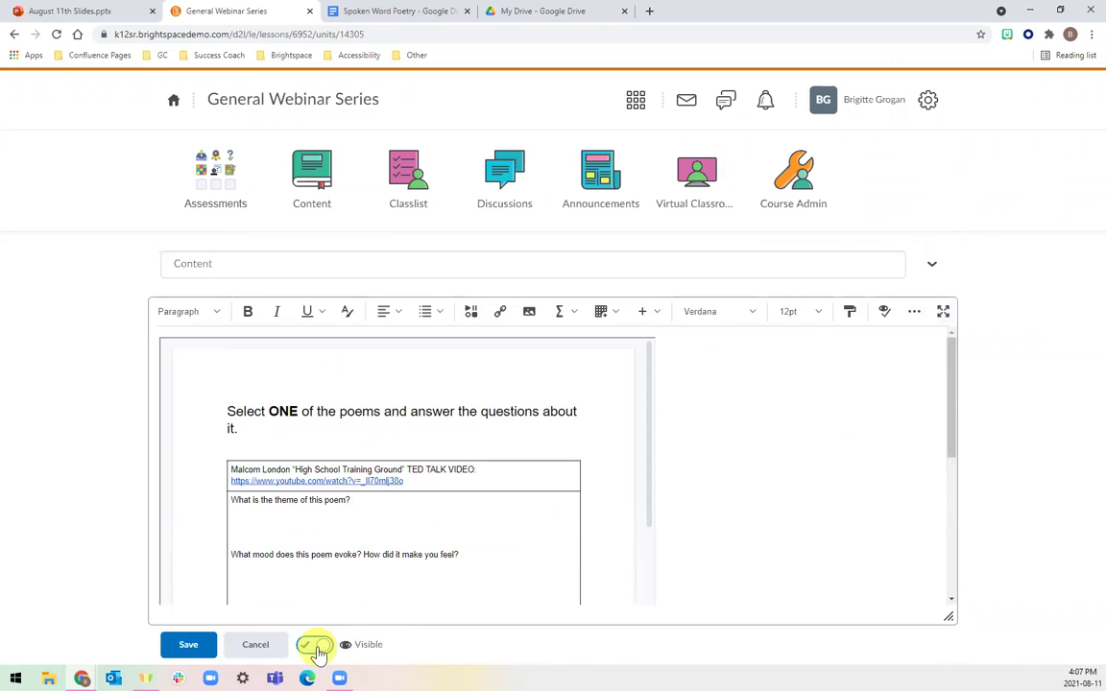
left_click(209, 649)
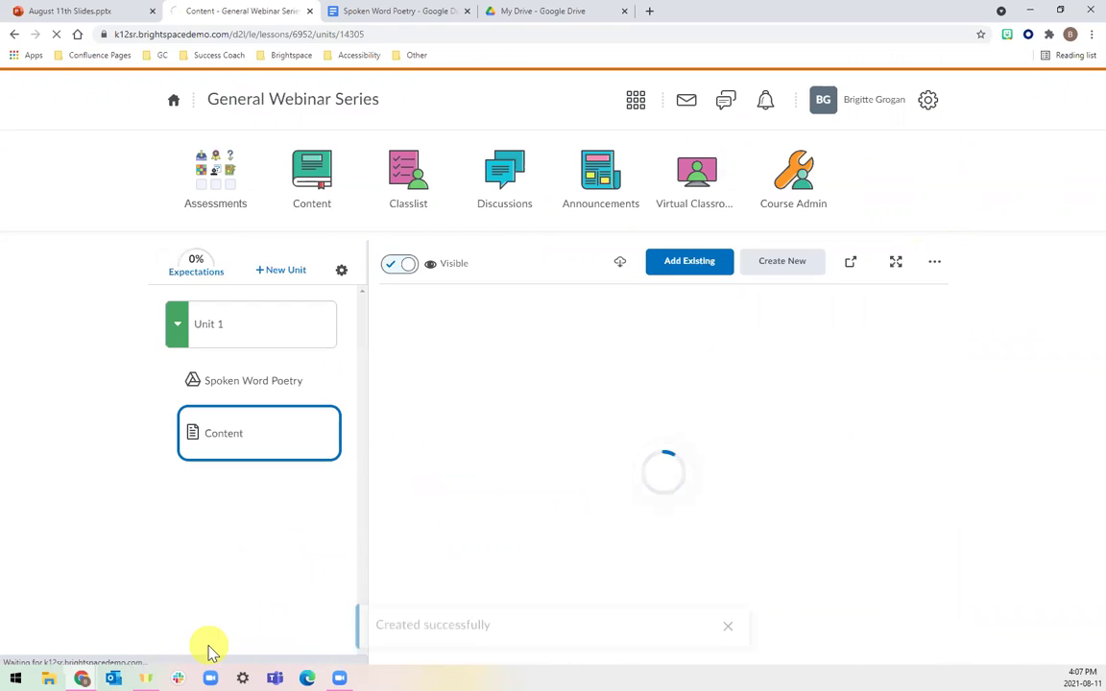
left_click(265, 420)
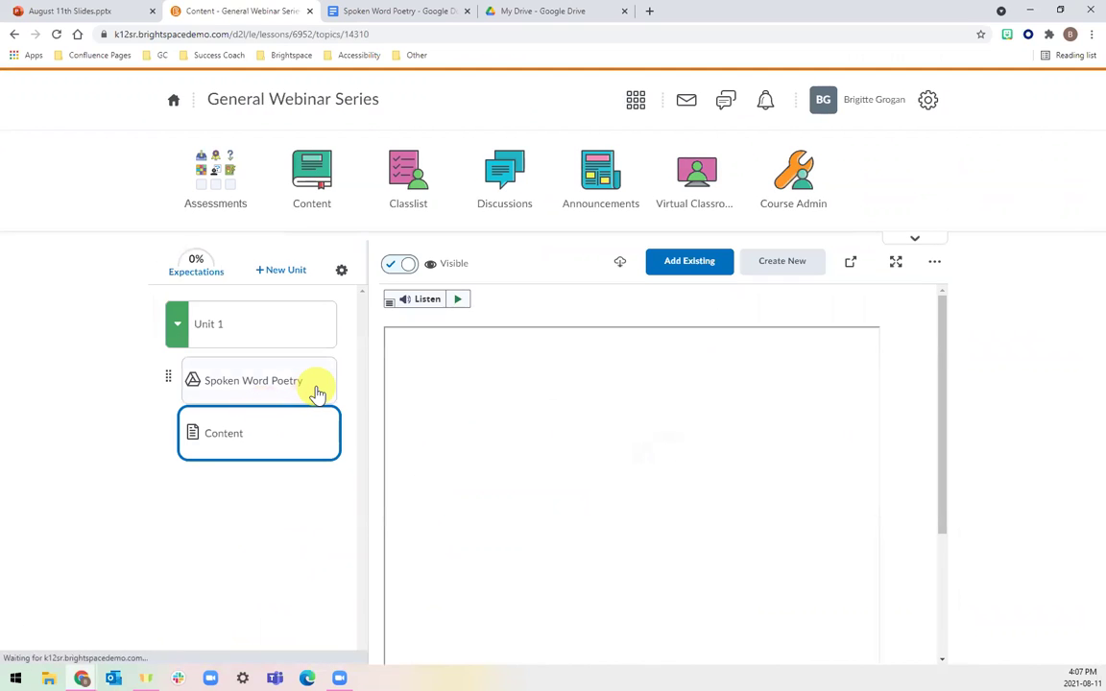
Preview the Spoken Word Poetry and Content topics in Unit 1.
left_click(331, 383)
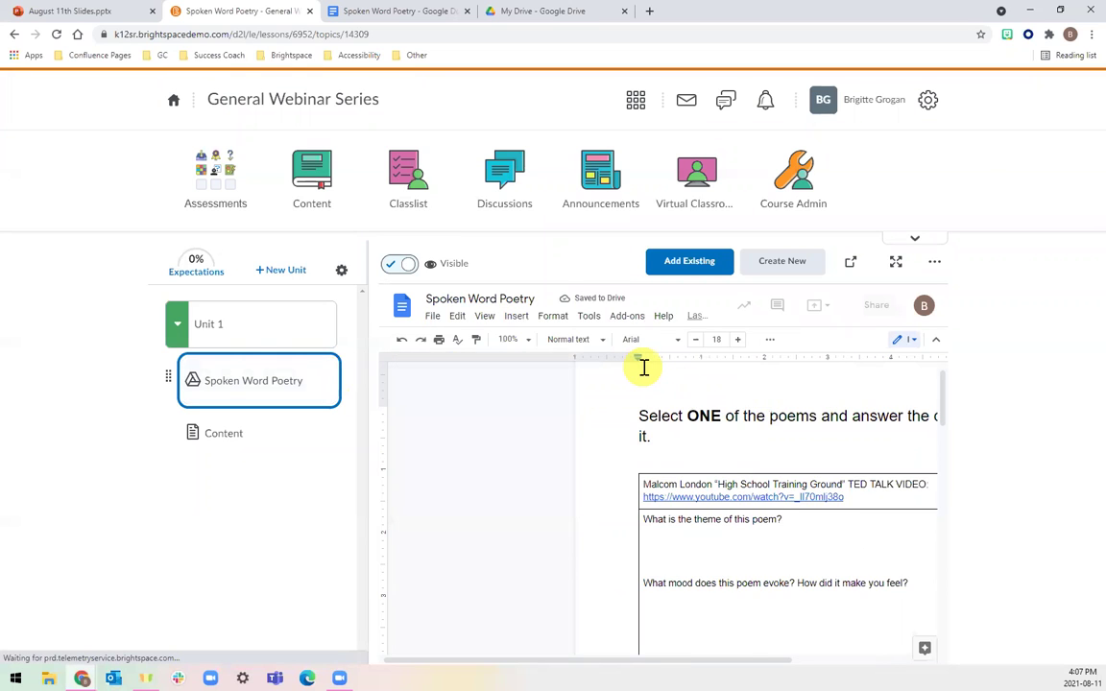
scroll(644, 368, "down", 3)
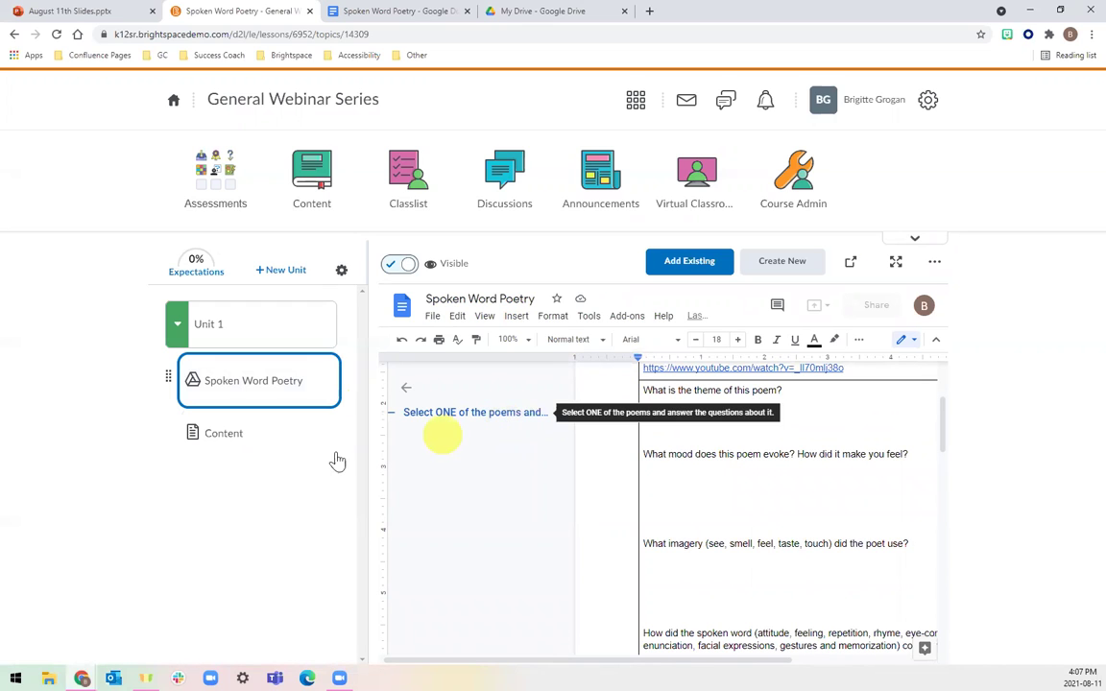
left_click(276, 445)
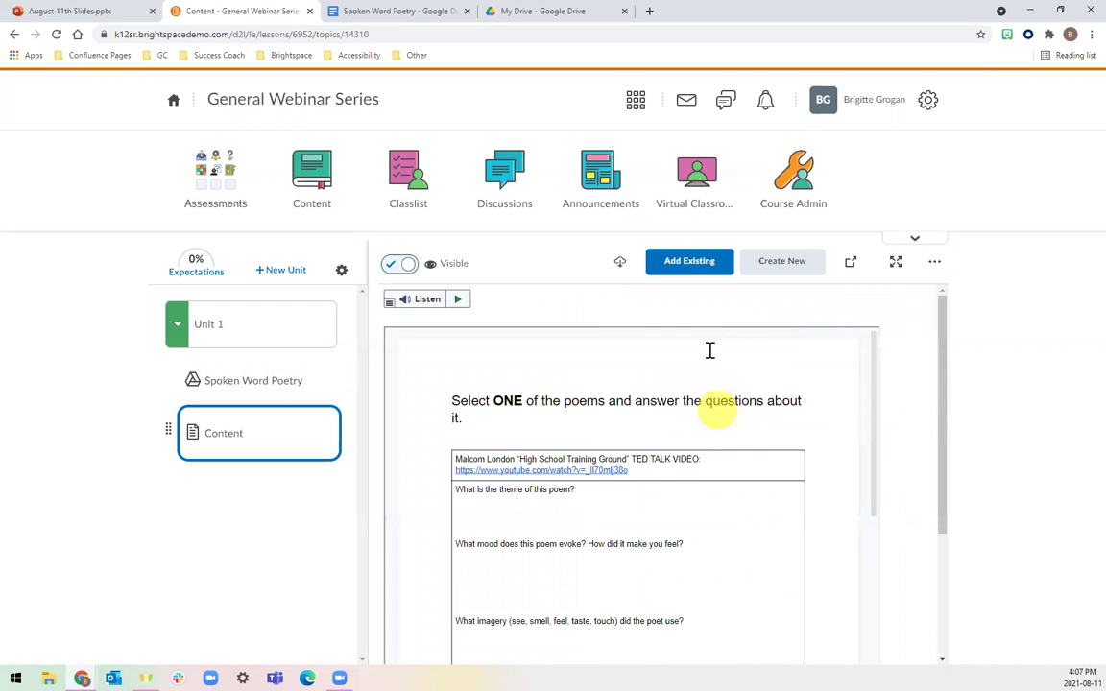
scroll(751, 469, "down", 10)
scroll(751, 469, "down", 5)
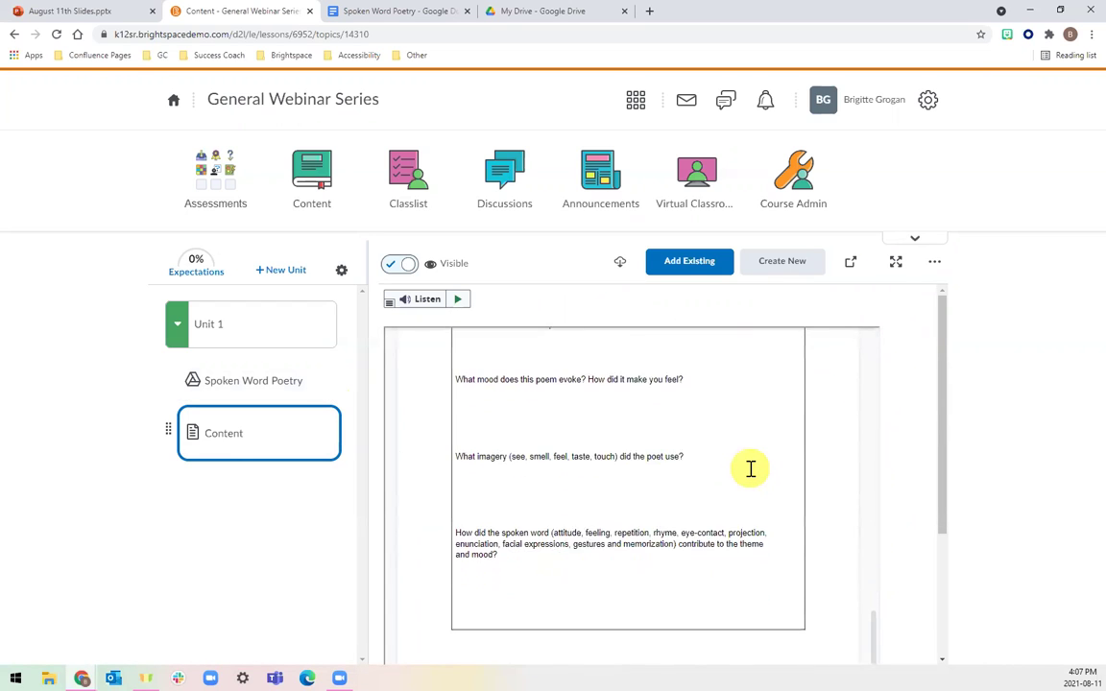
left_click_drag(946, 394, 951, 529)
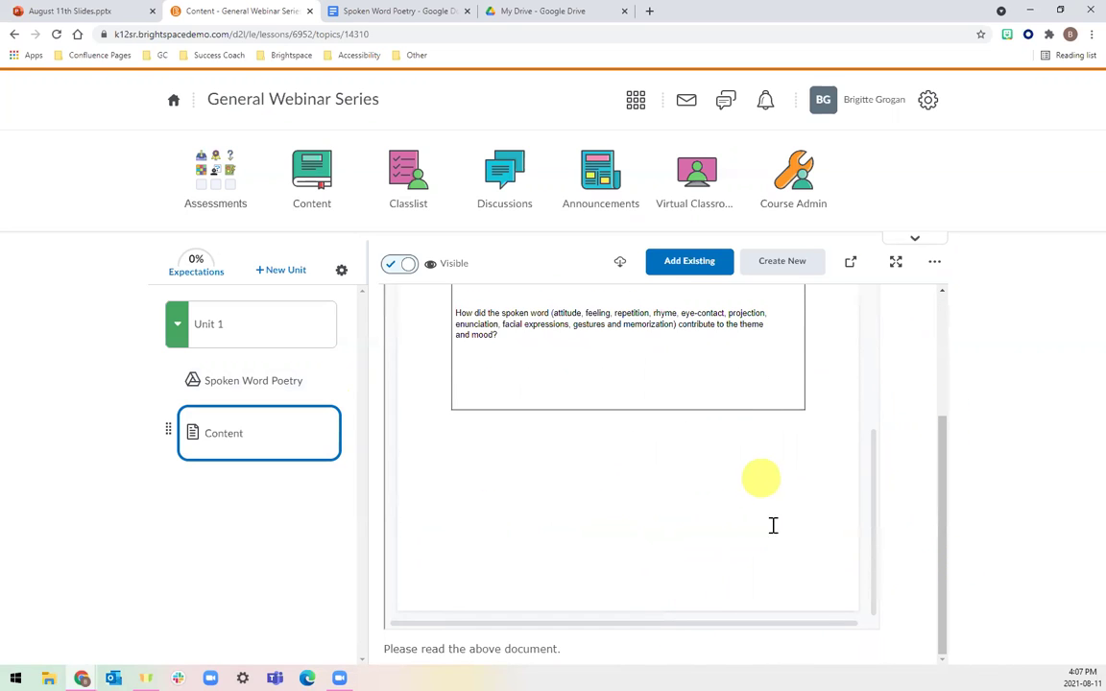
left_click(283, 393)
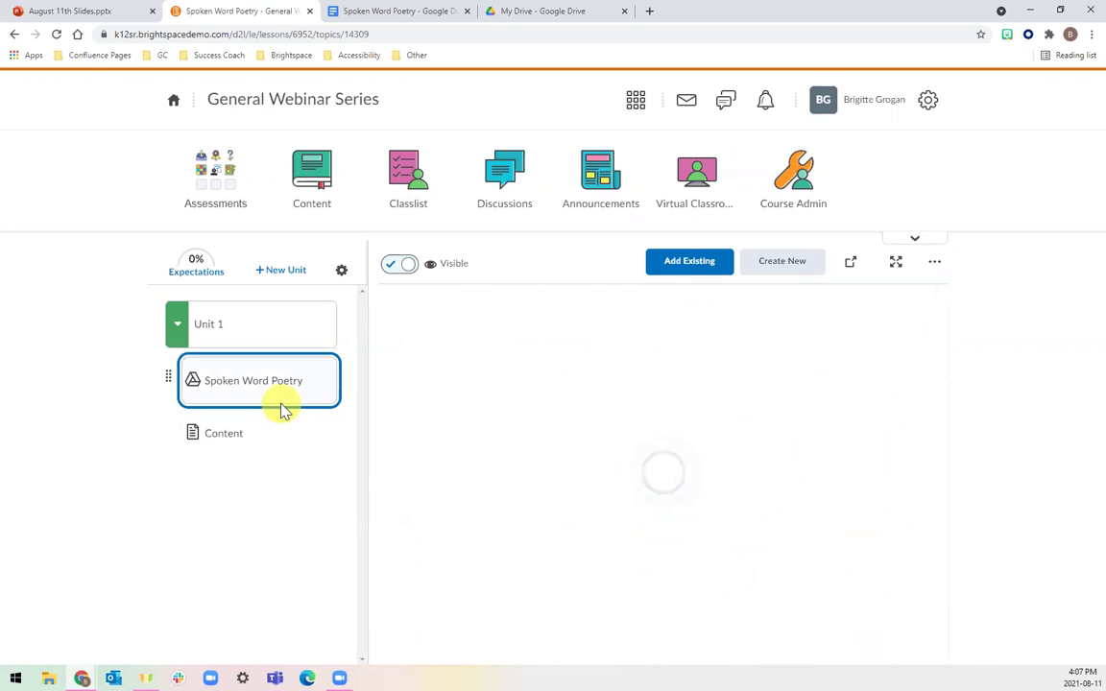
Enter View as Student from the profile menu, open Content, and launch Unit 1.
left_click(845, 108)
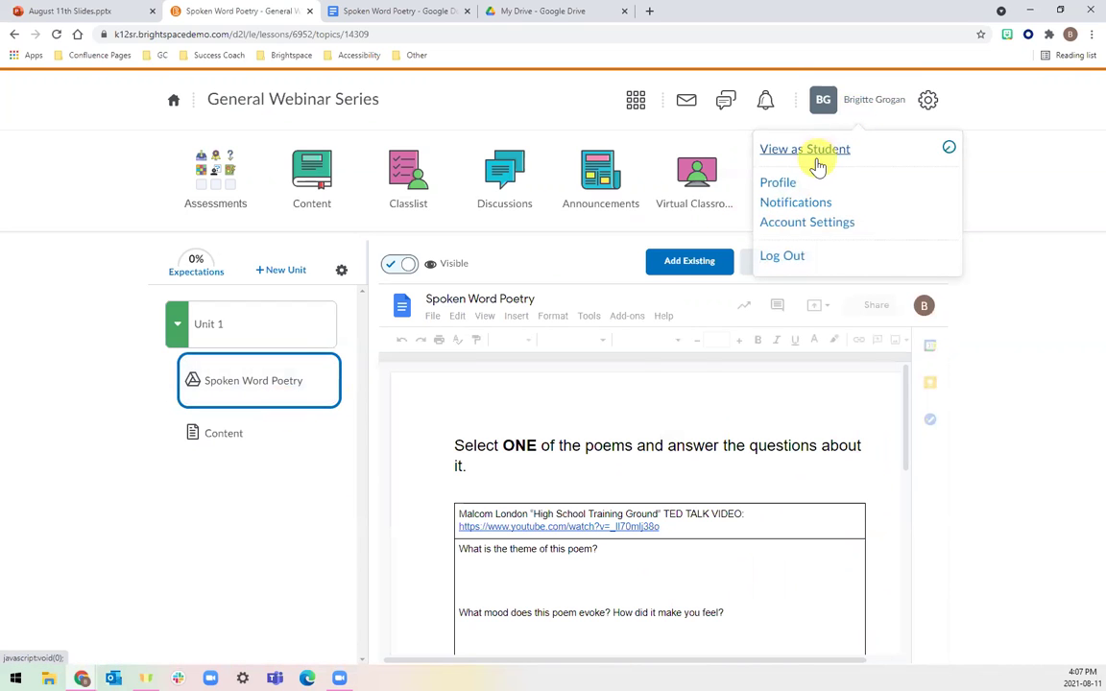
left_click(815, 162)
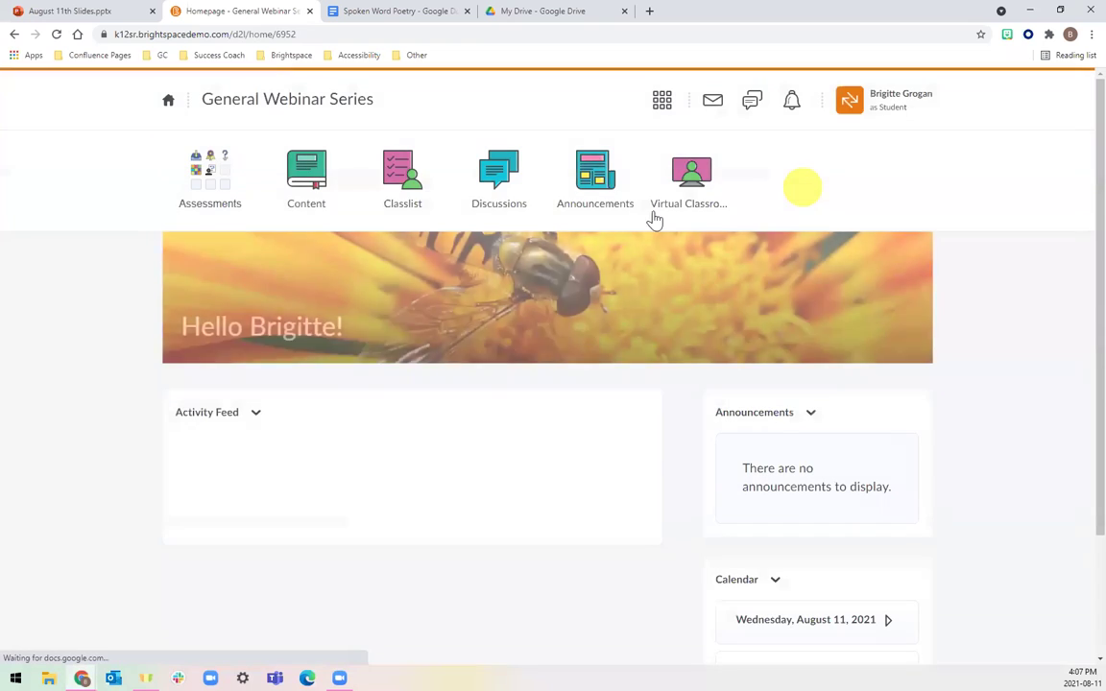
left_click(317, 187)
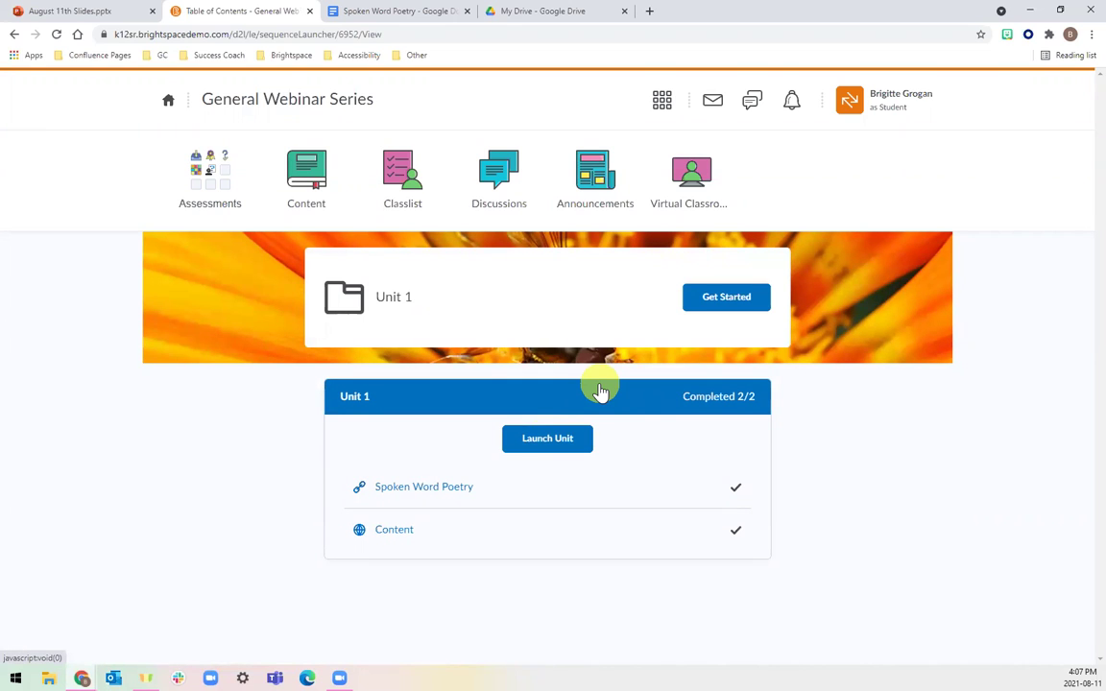
left_click(555, 439)
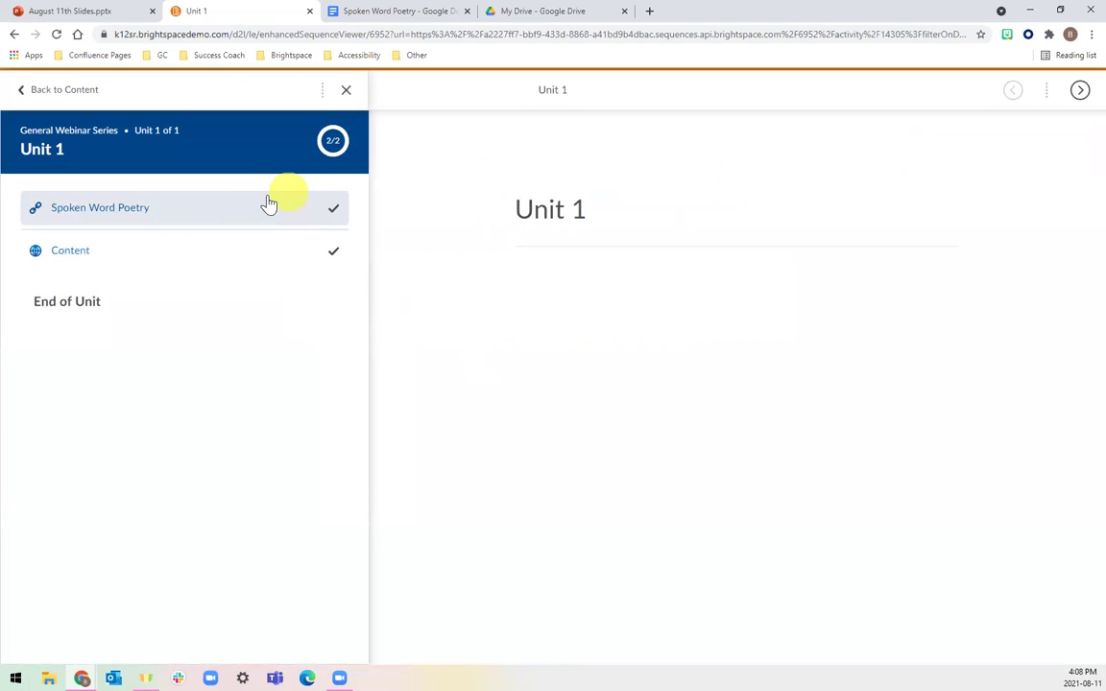
Open the Spoken Word Poetry topic and open its doc under the second Google account.
left_click(213, 208)
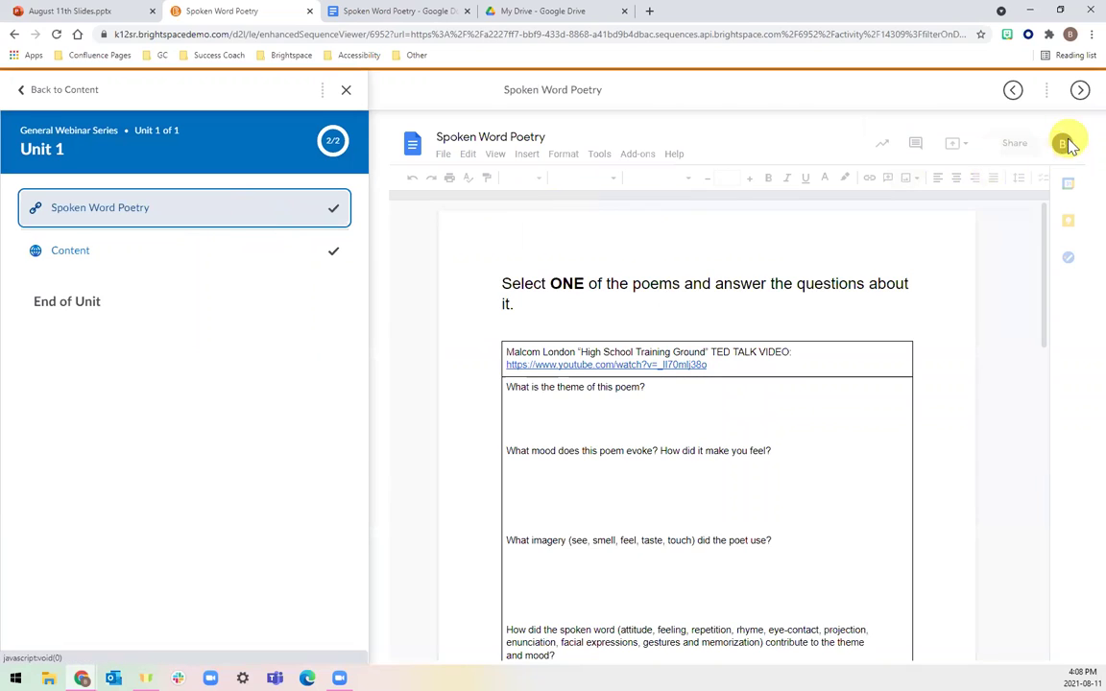
left_click(1061, 146)
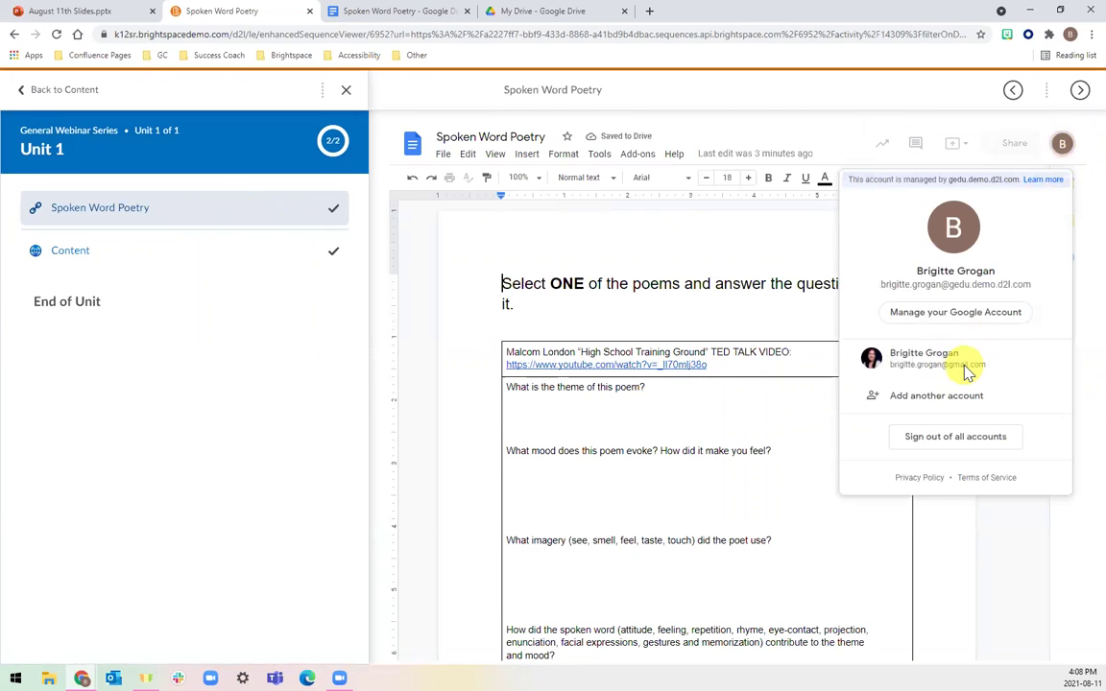
left_click(967, 373)
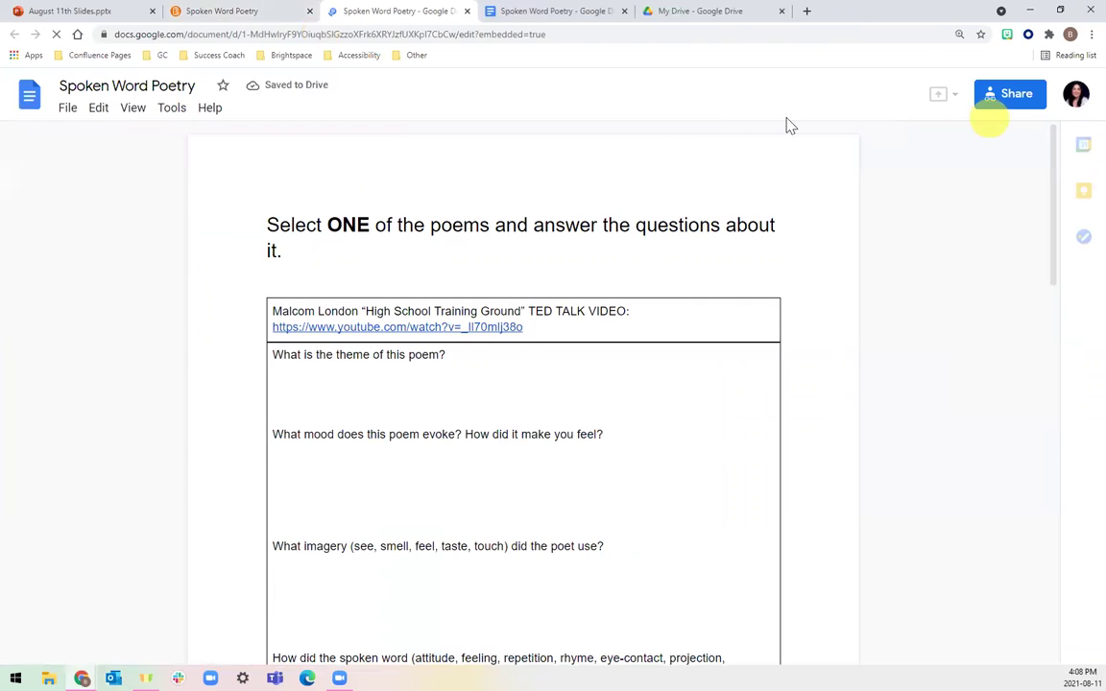
Scroll the Spoken Word Poetry Google Doc to page 2 and back, then return to Brightspace.
left_click(219, 9)
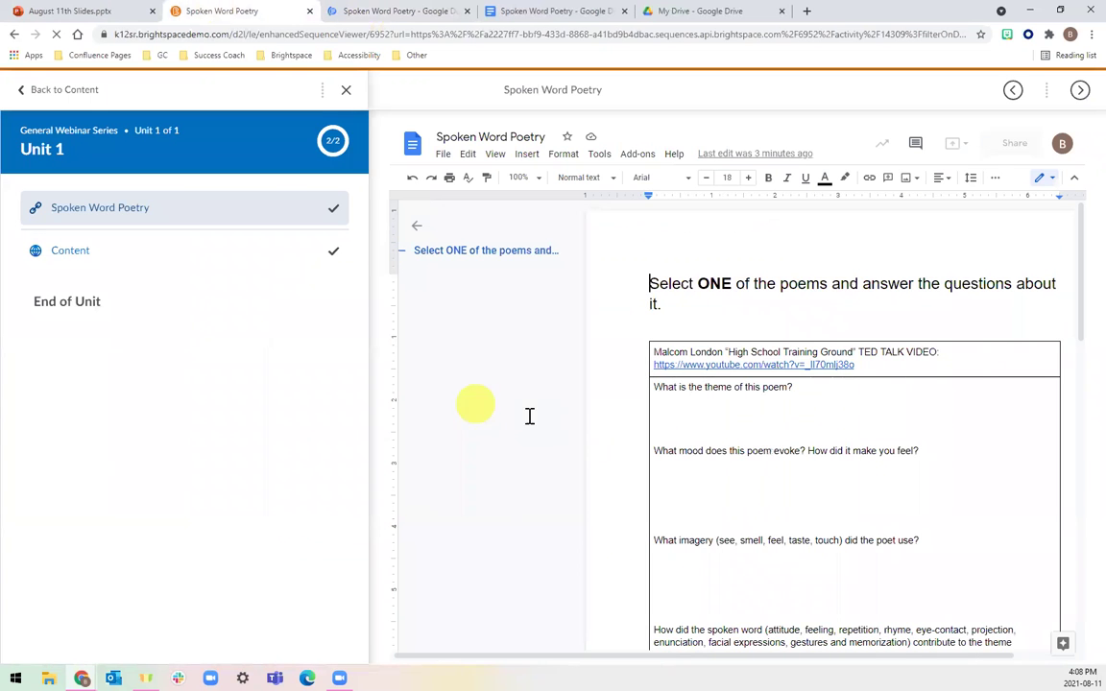
left_click(432, 10)
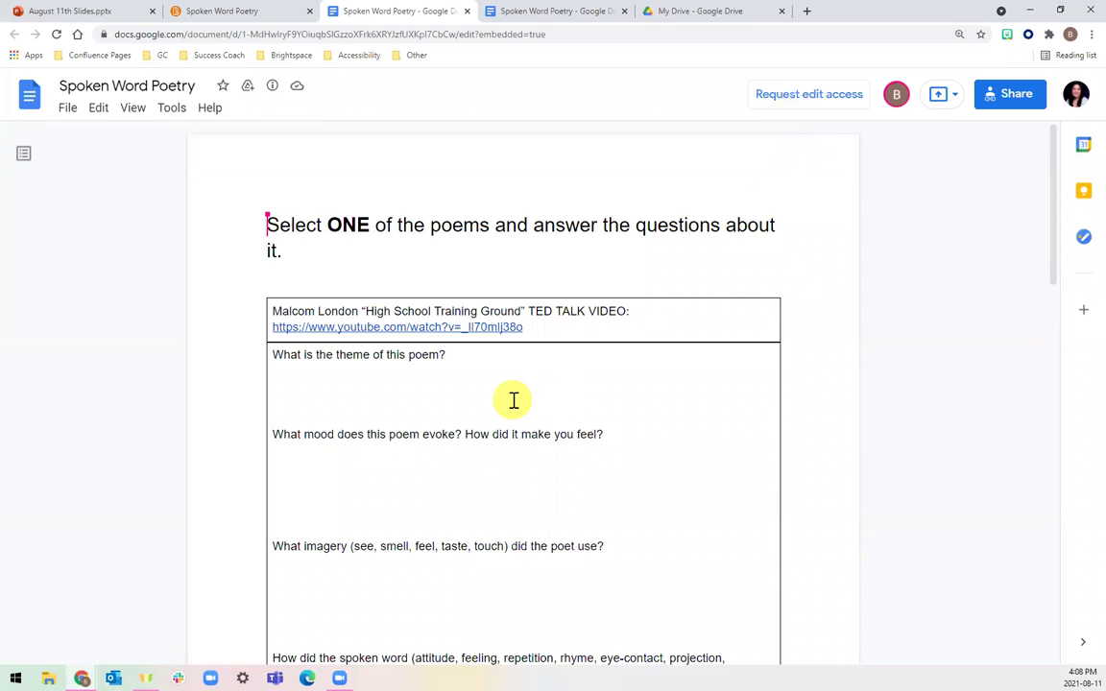
scroll(514, 401, "down", 1)
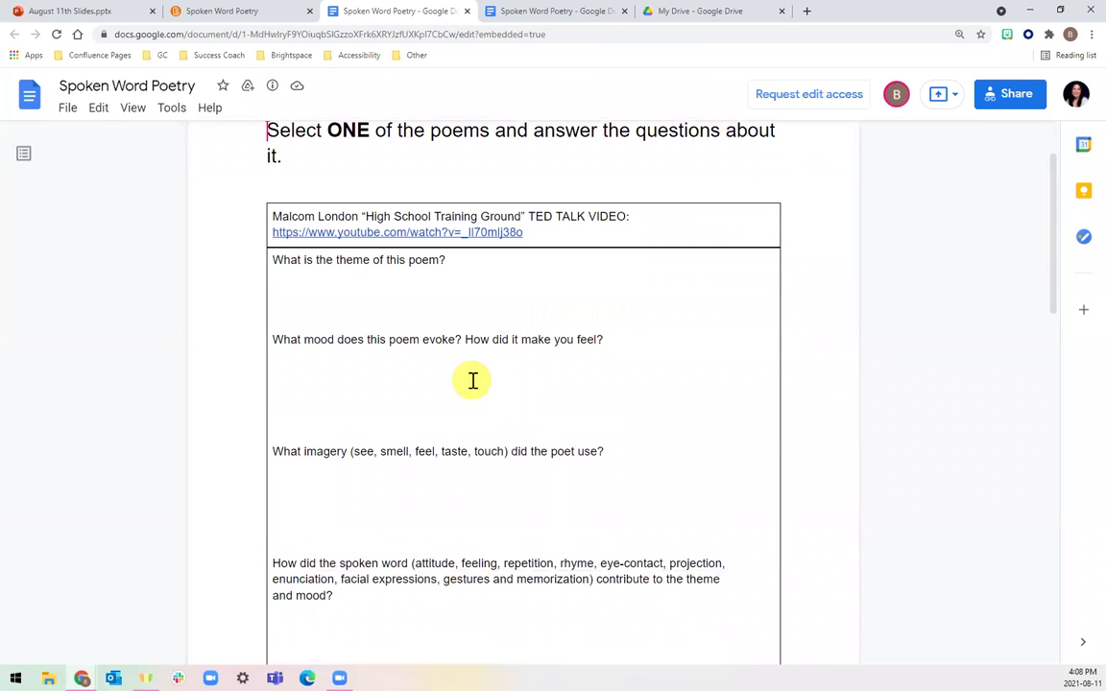
scroll(472, 382, "down", 8)
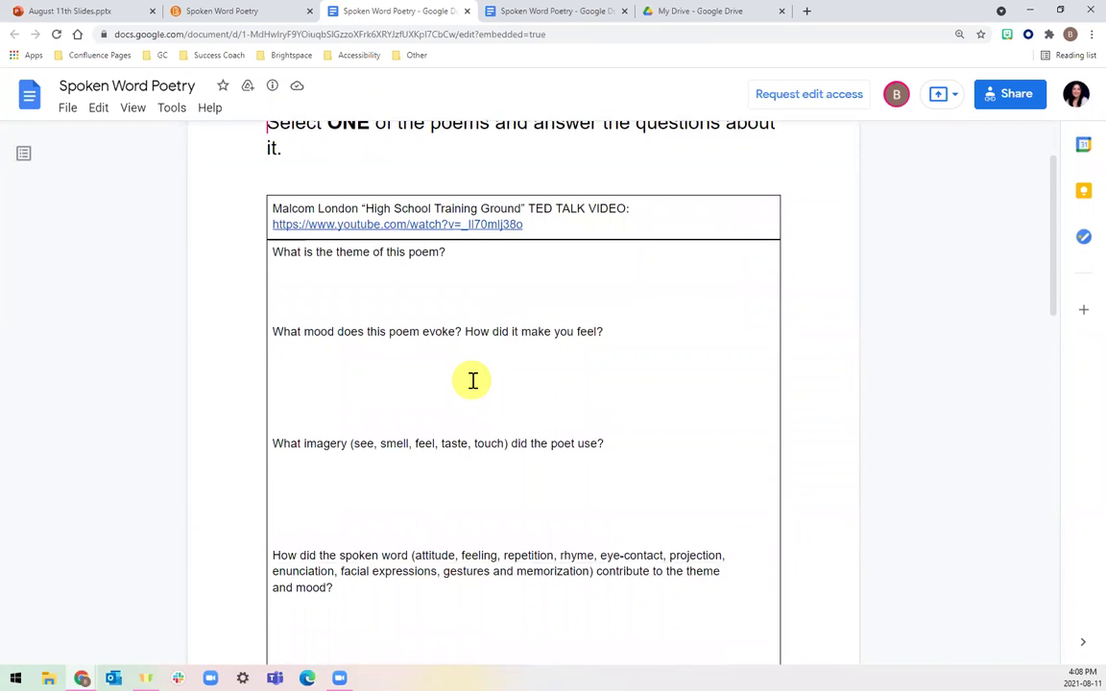
scroll(472, 381, "down", 4)
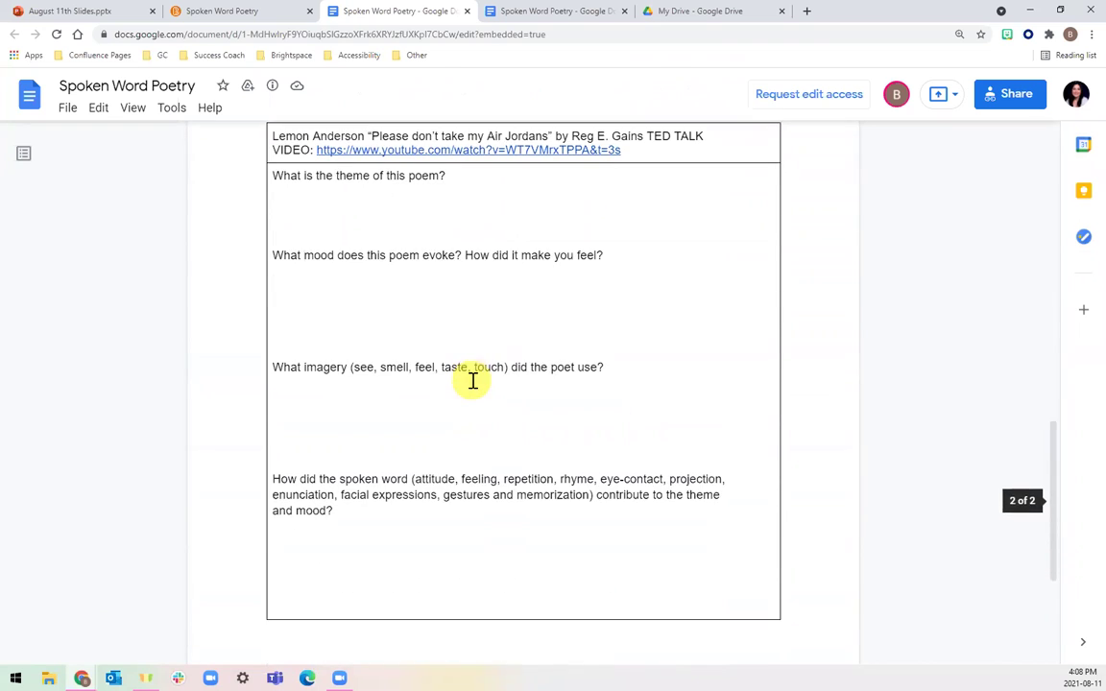
scroll(472, 381, "up", 3)
scroll(472, 381, "up", 9)
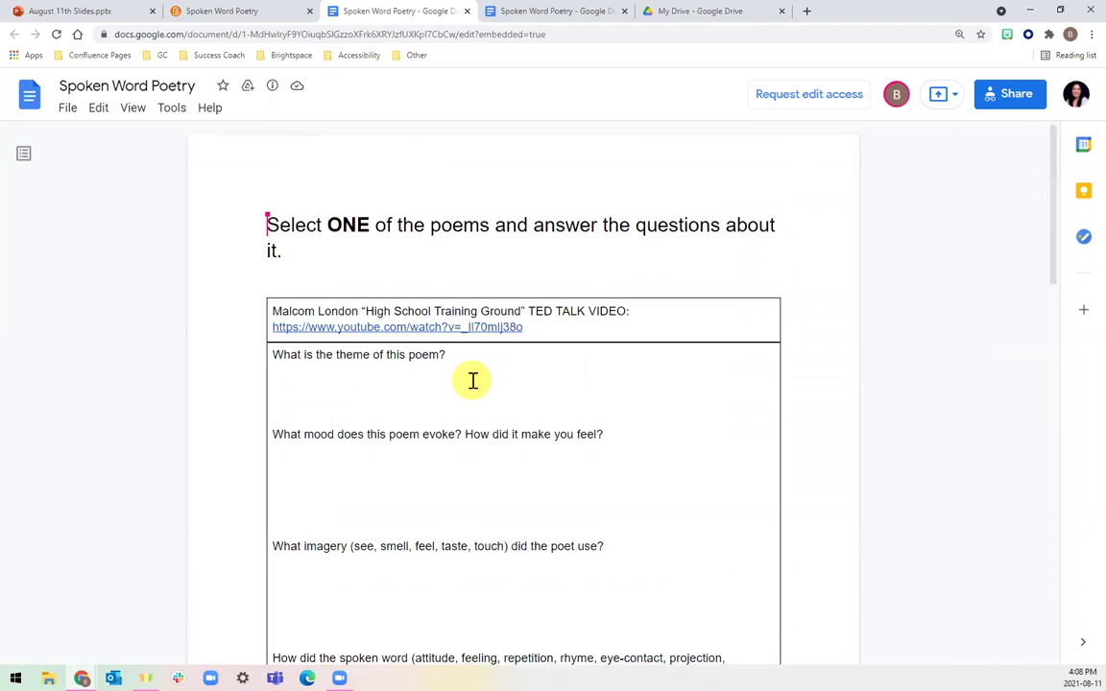
left_click(244, 7)
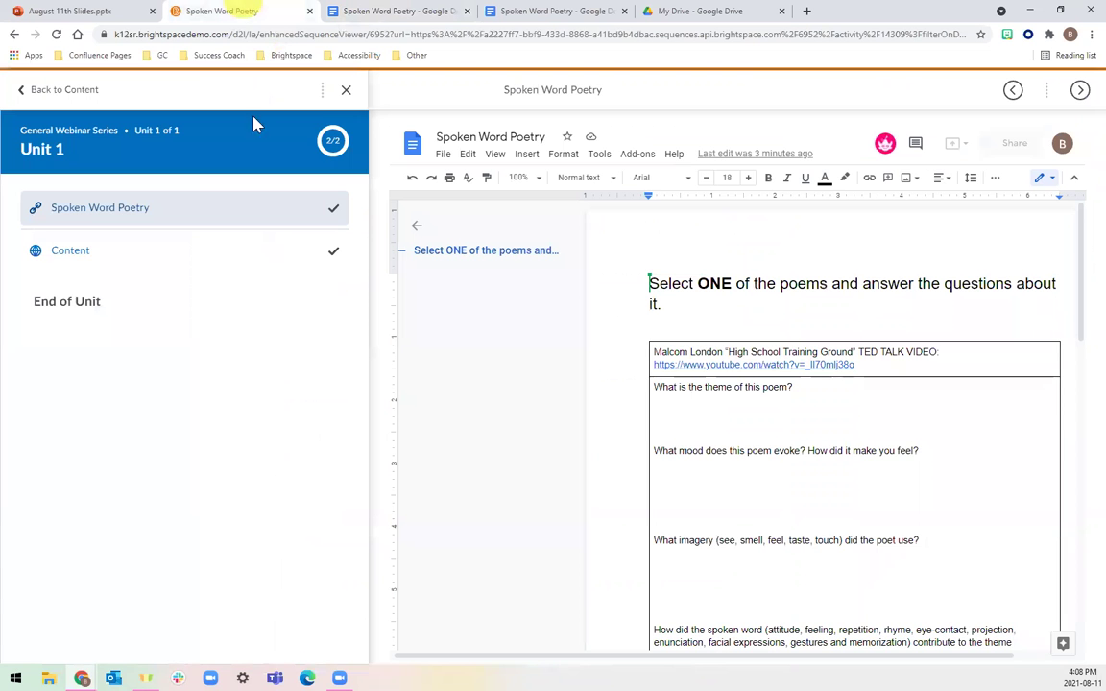
Check the Content topic's embedded worksheet as a student, close the panel, and go back to Content.
left_click(261, 255)
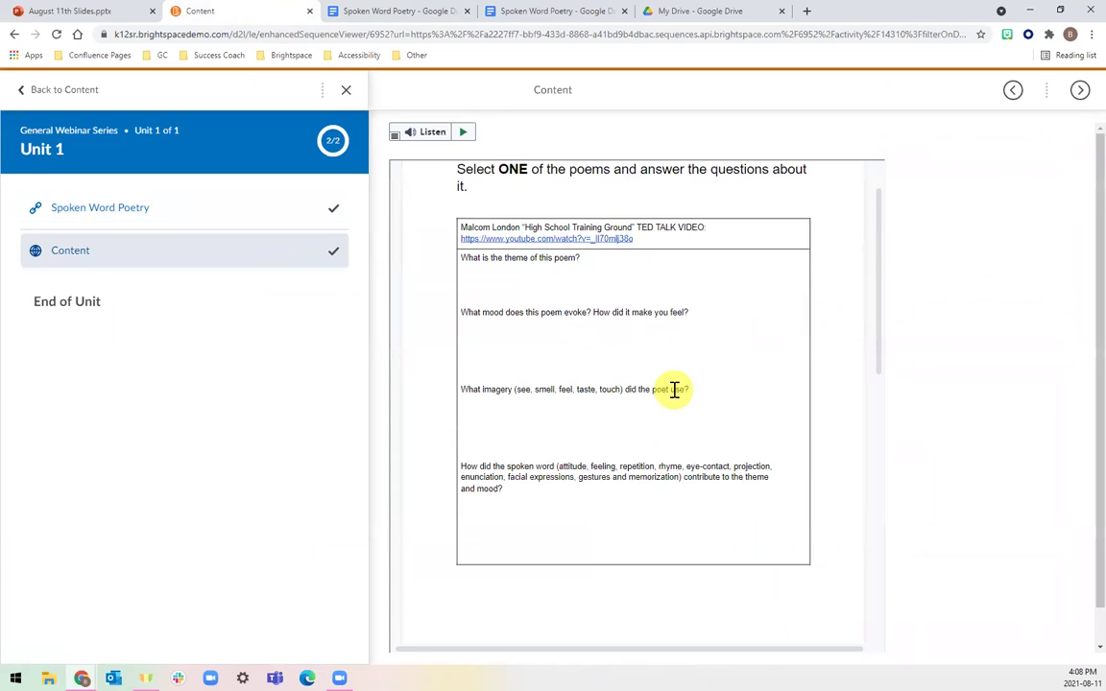
scroll(619, 350, "down", 2)
scroll(619, 351, "down", 4)
scroll(617, 440, "down", 1)
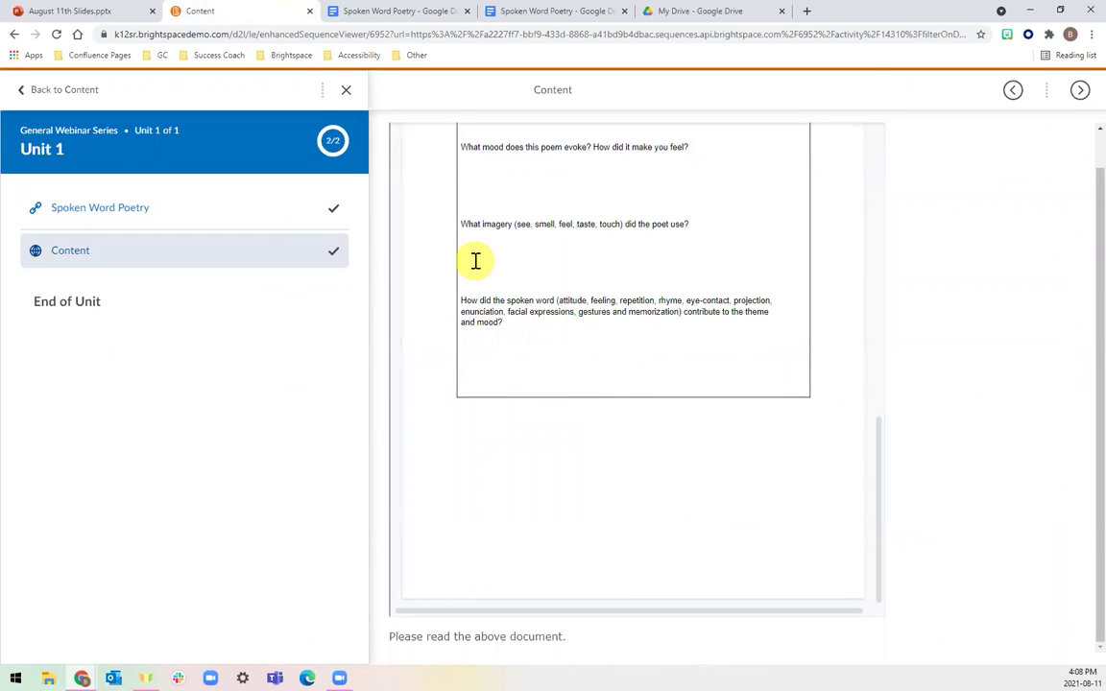
left_click(343, 93)
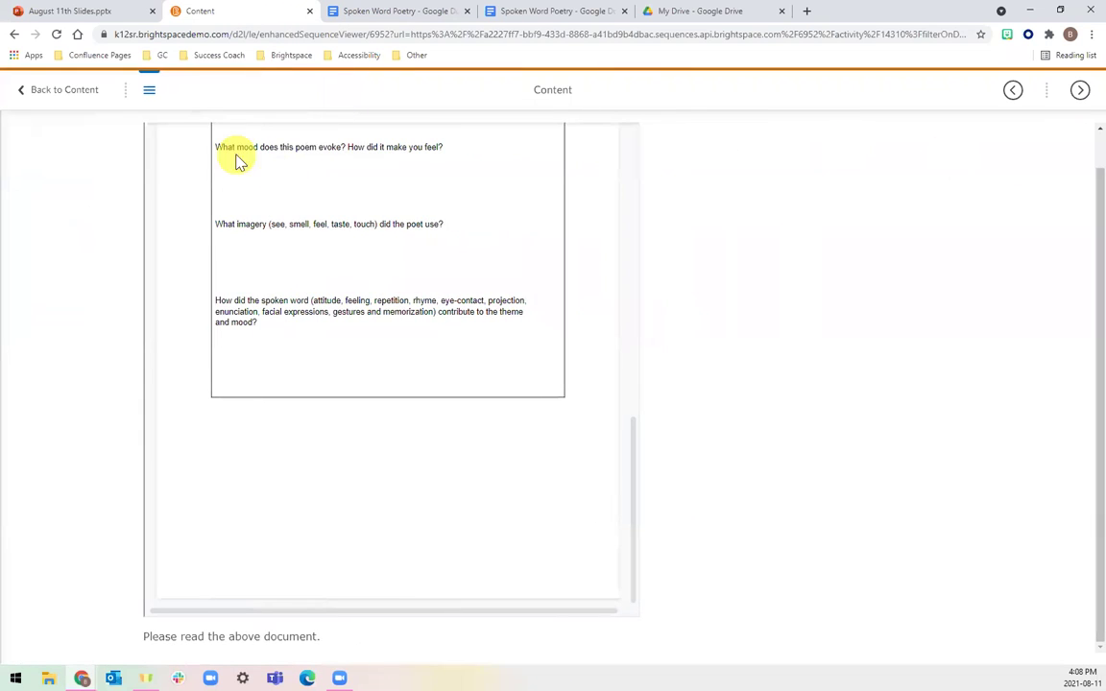
left_click(82, 99)
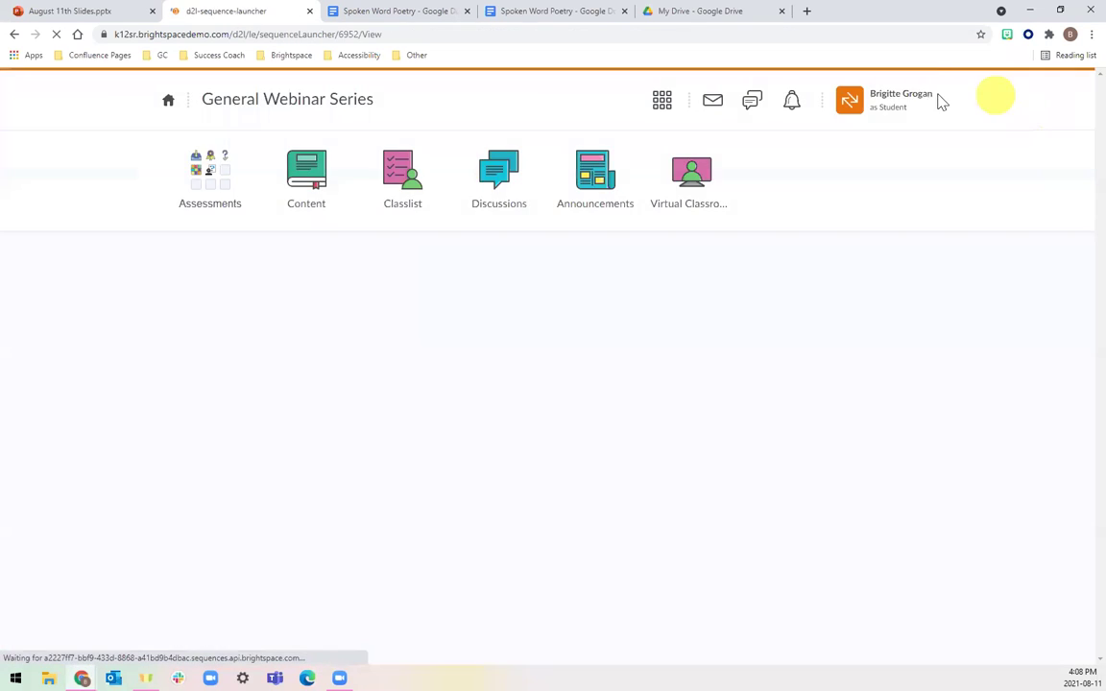
Exit student view, close the Spoken Word Poetry Docs tab, and start the August 11th Slides slideshow.
left_click(919, 100)
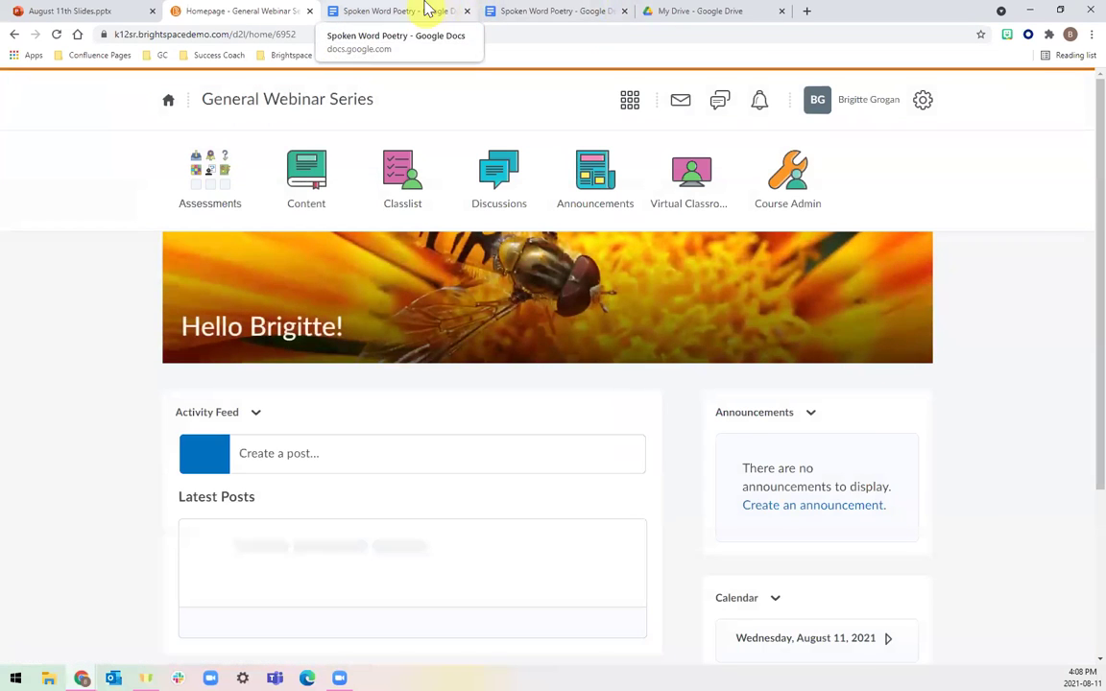
left_click(454, 12)
left_click(467, 12)
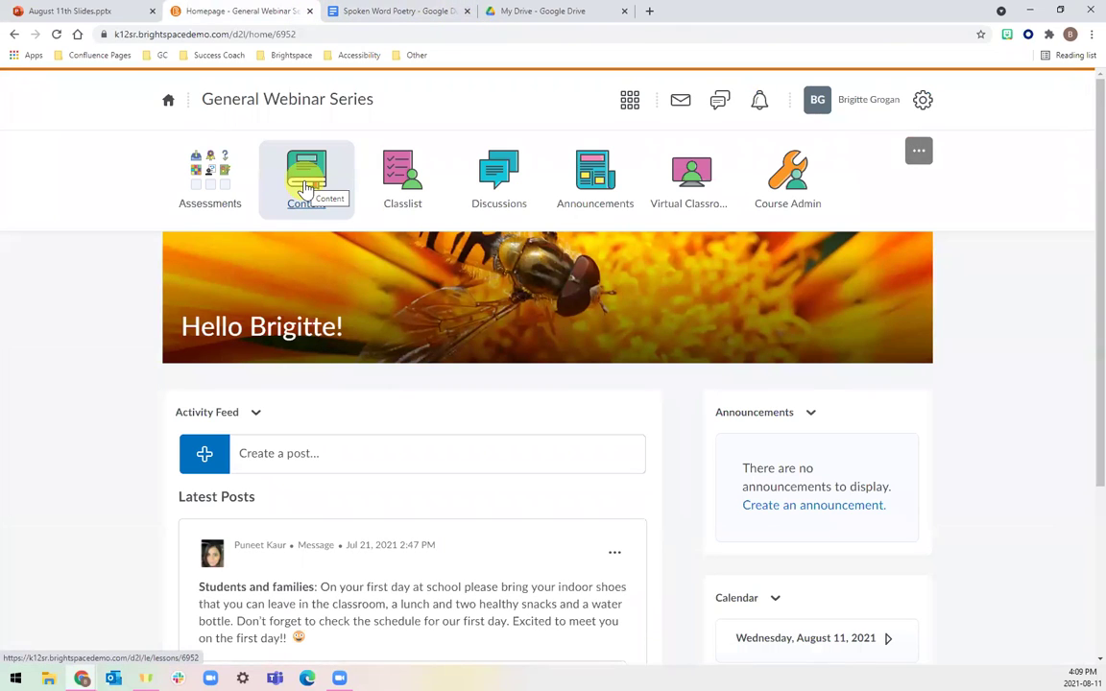
left_click(86, 10)
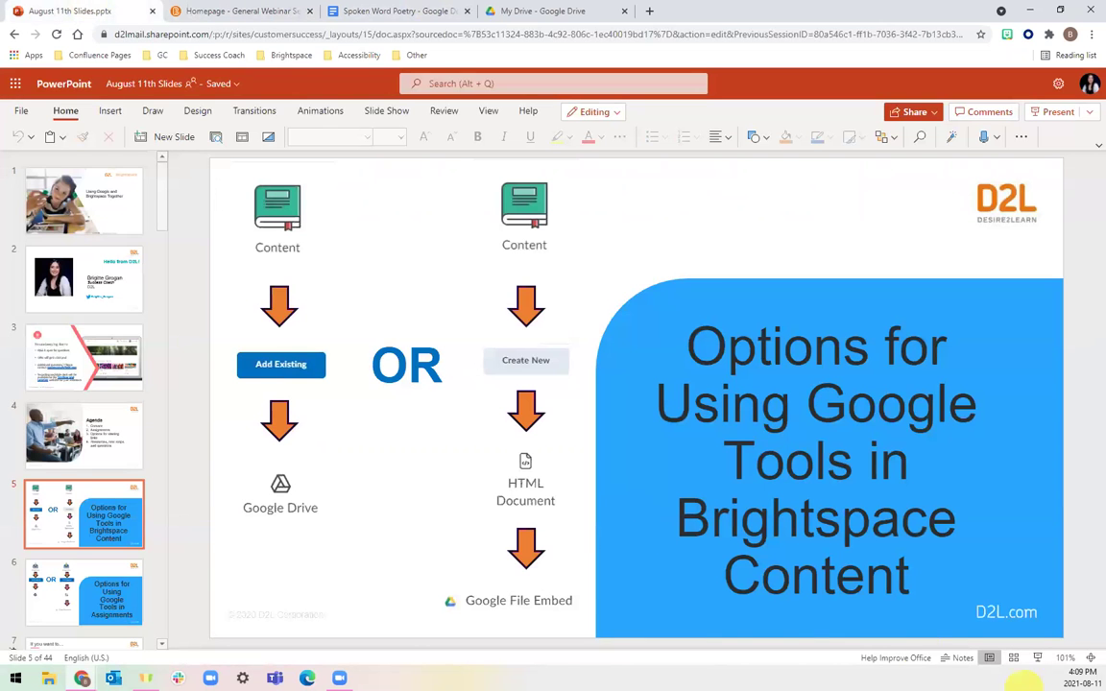
left_click(1037, 659)
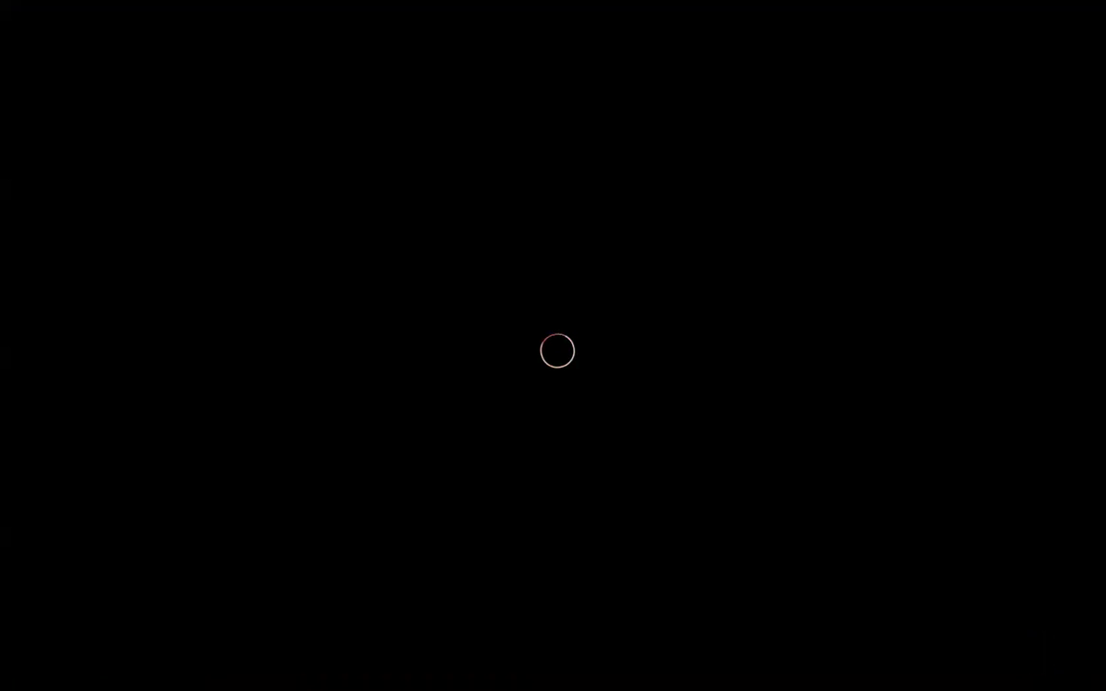
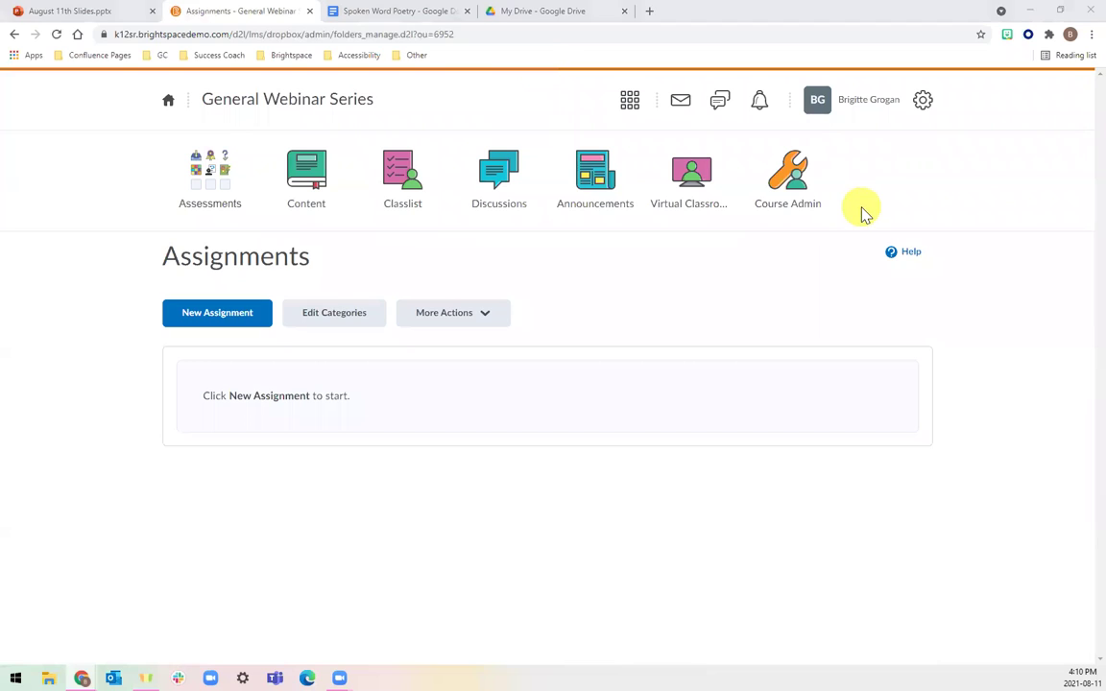
Create Assignment 1 with the Spoken Word Poetry Google Doc attached from Drive, and save it.
left_click(191, 327)
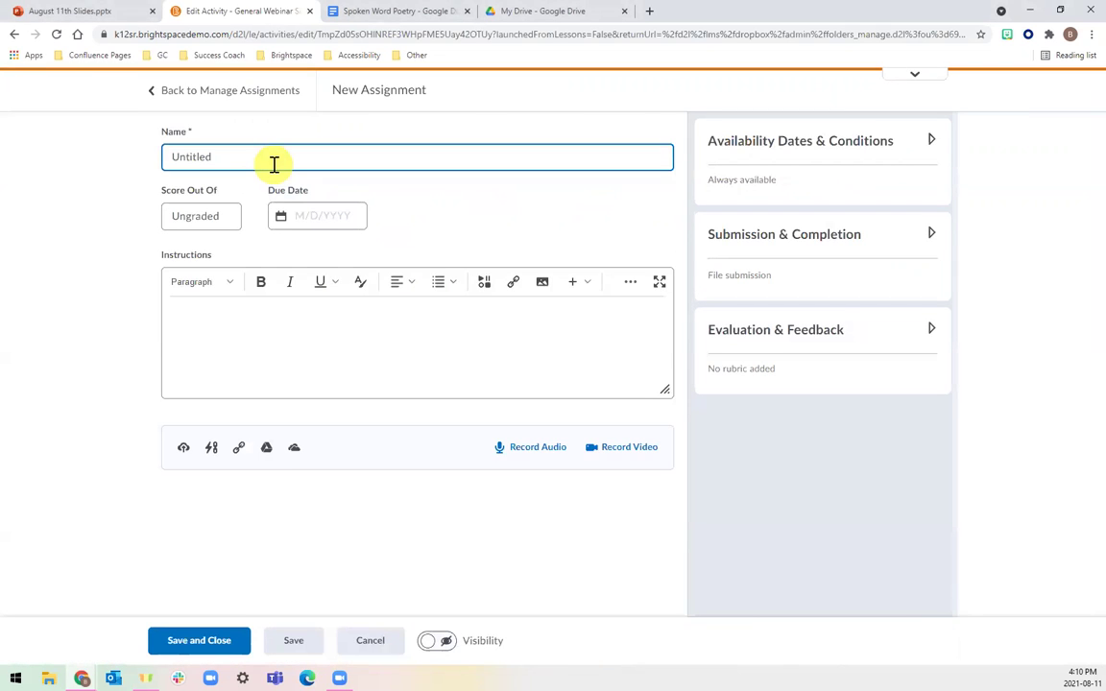
type("Assignment 1")
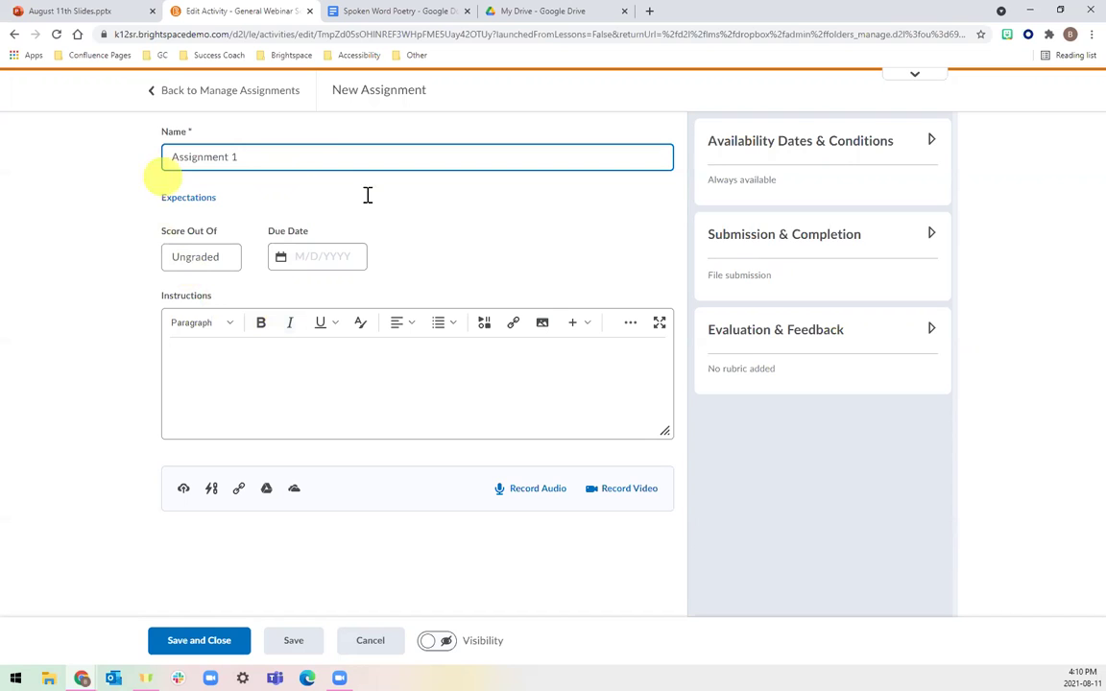
left_click(266, 492)
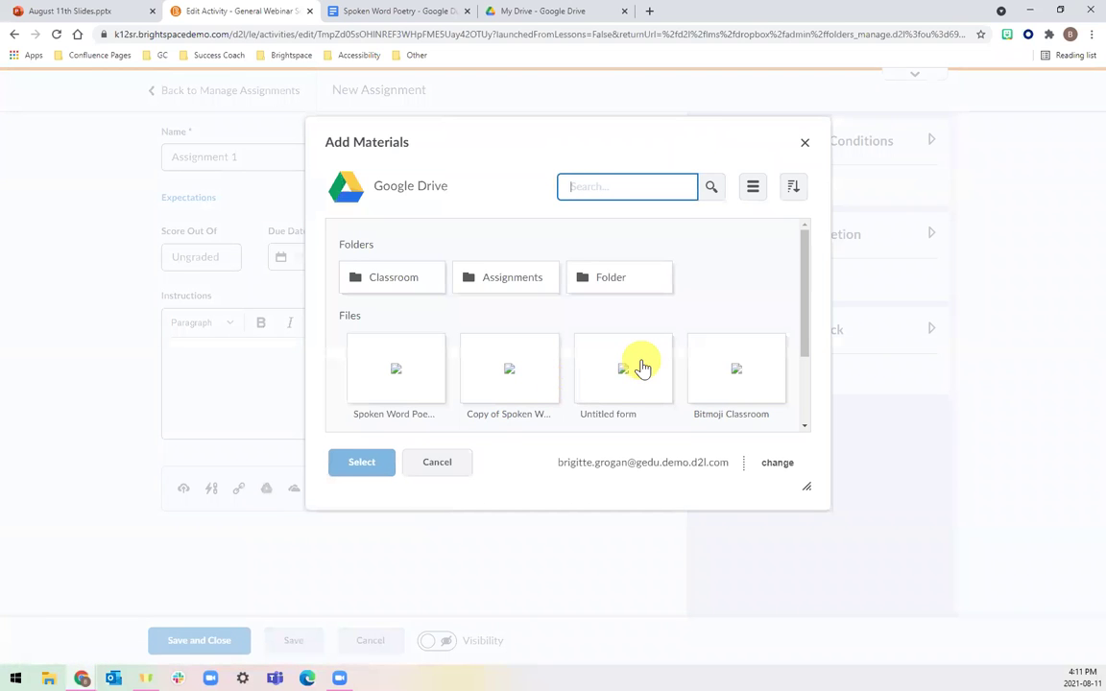
left_click(394, 370)
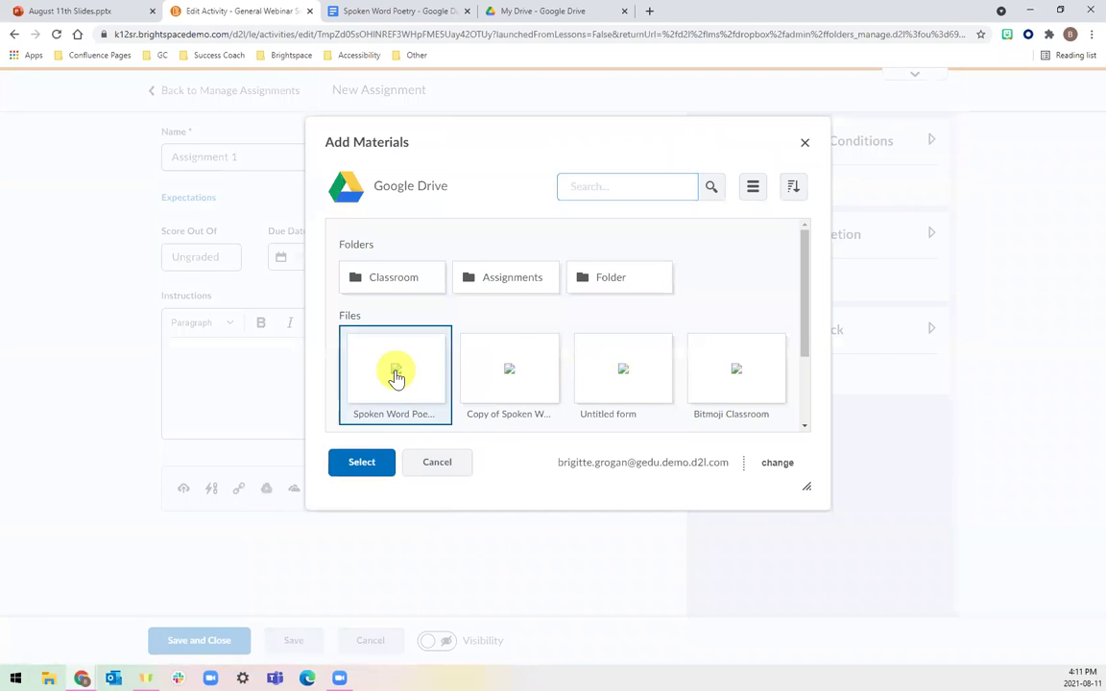
left_click(359, 463)
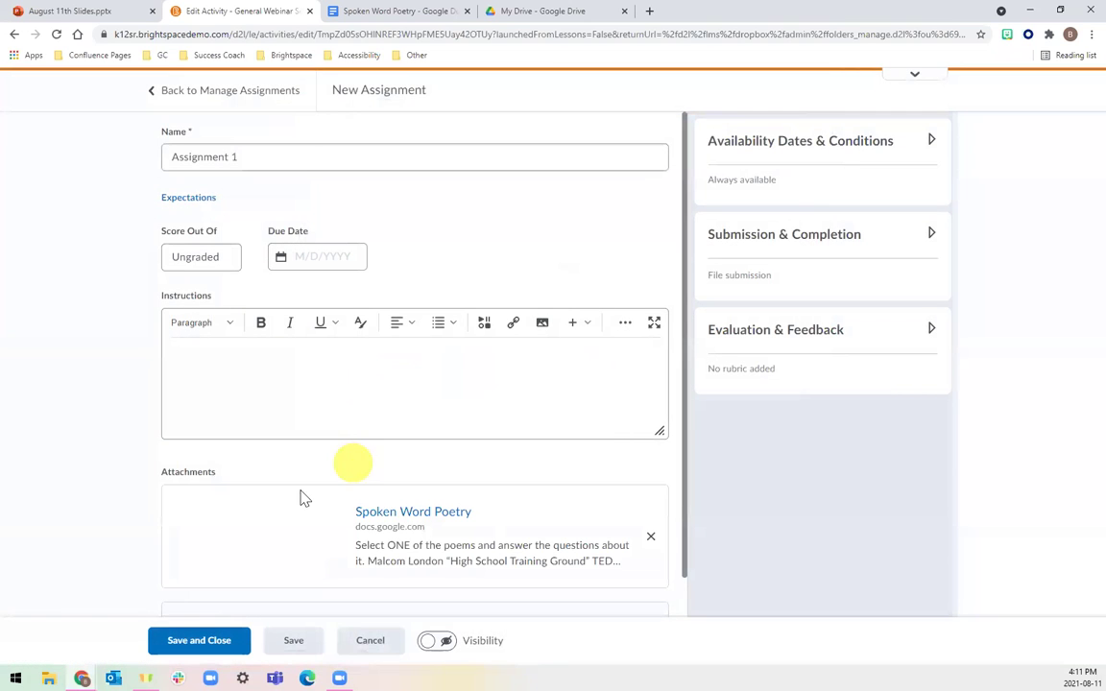
scroll(440, 519, "down", 1)
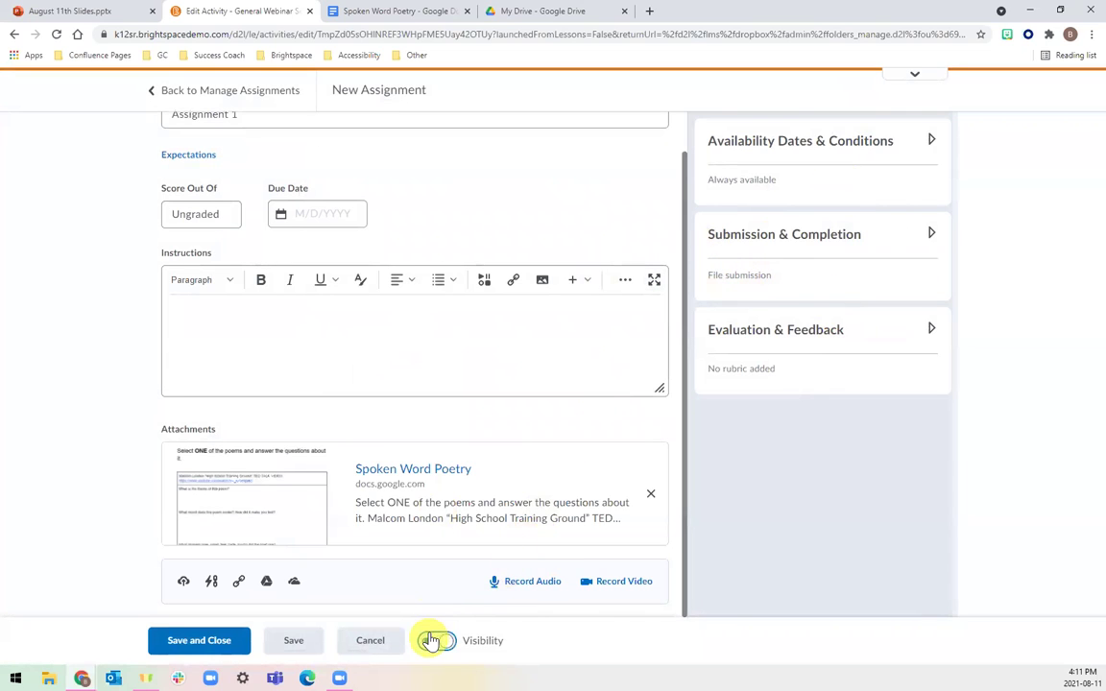
scroll(434, 315, "up", 1)
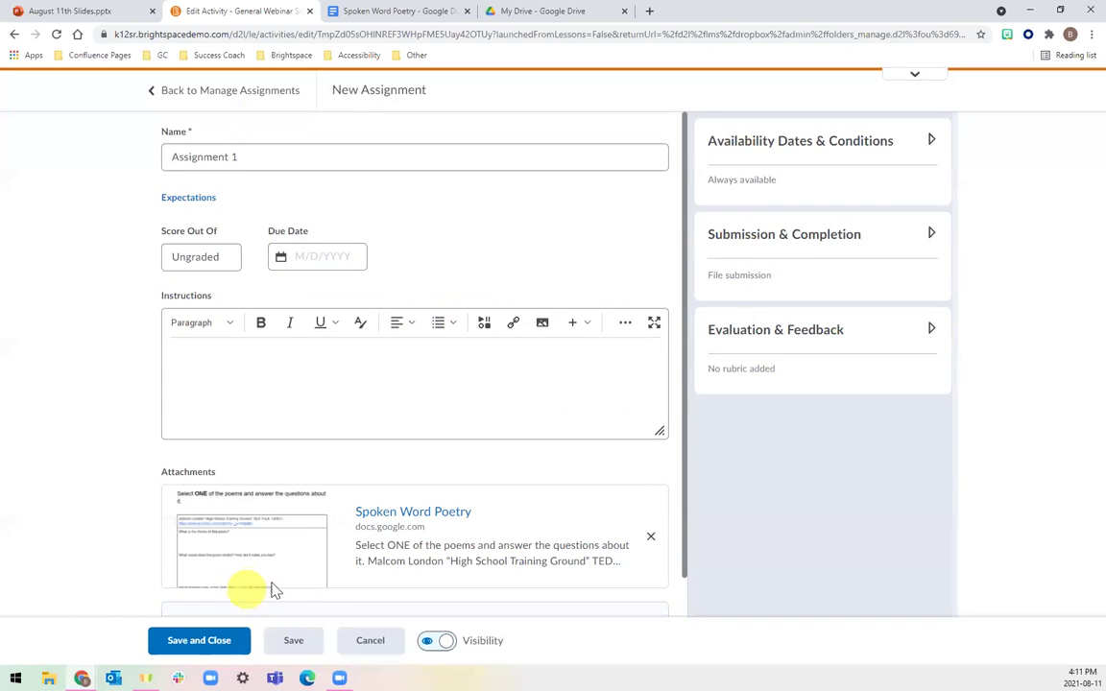
left_click(220, 640)
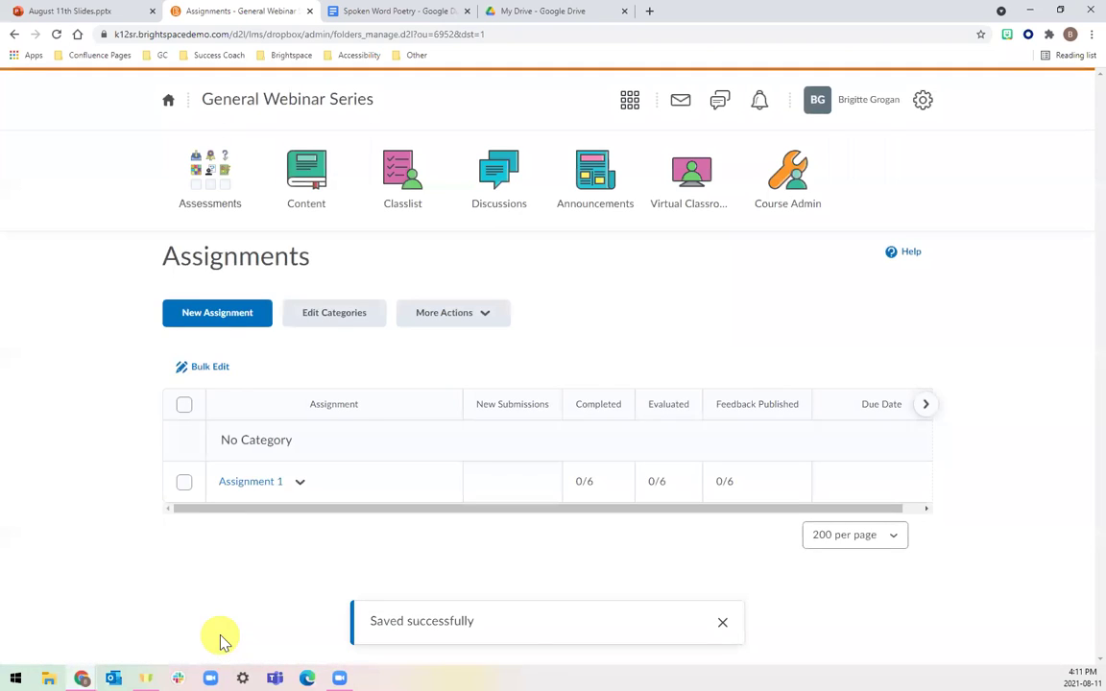
Start a new assignment named Assignment 2 and expand its Instructions editor to full screen.
left_click(226, 317)
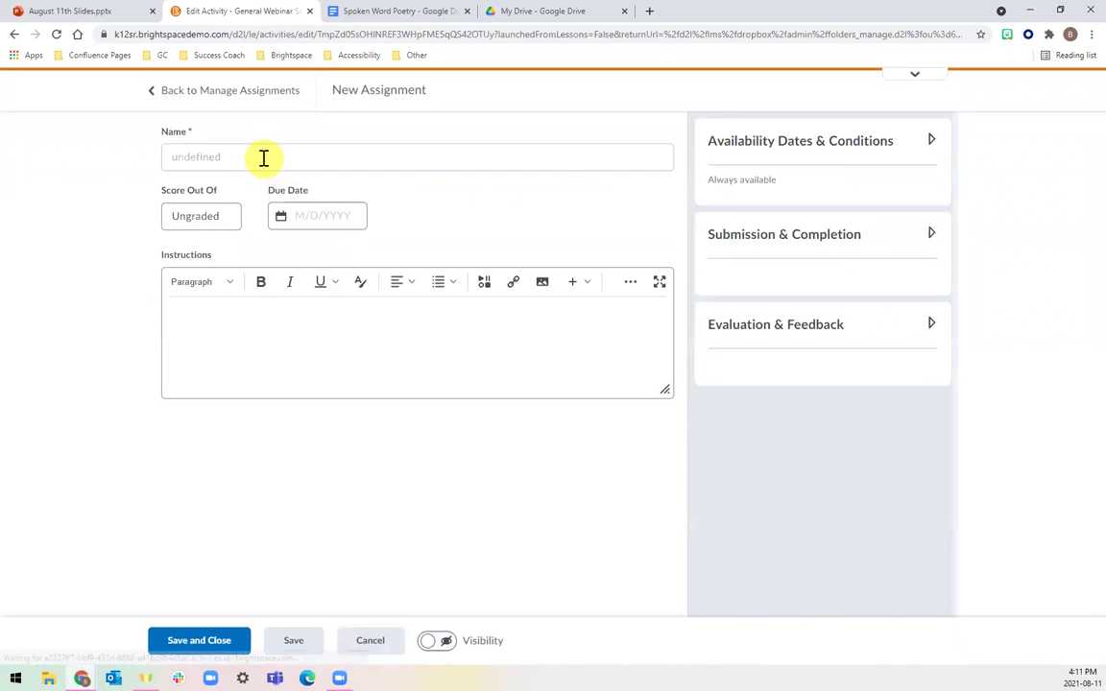
double_click(262, 157)
type("Assignment 2")
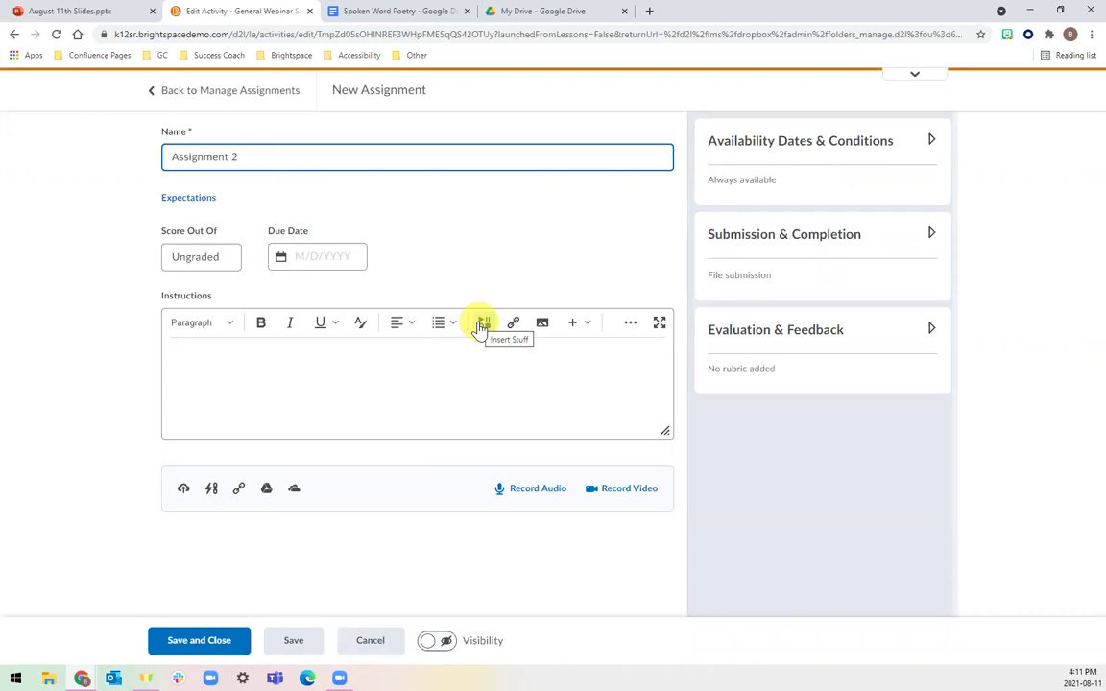
left_click(659, 322)
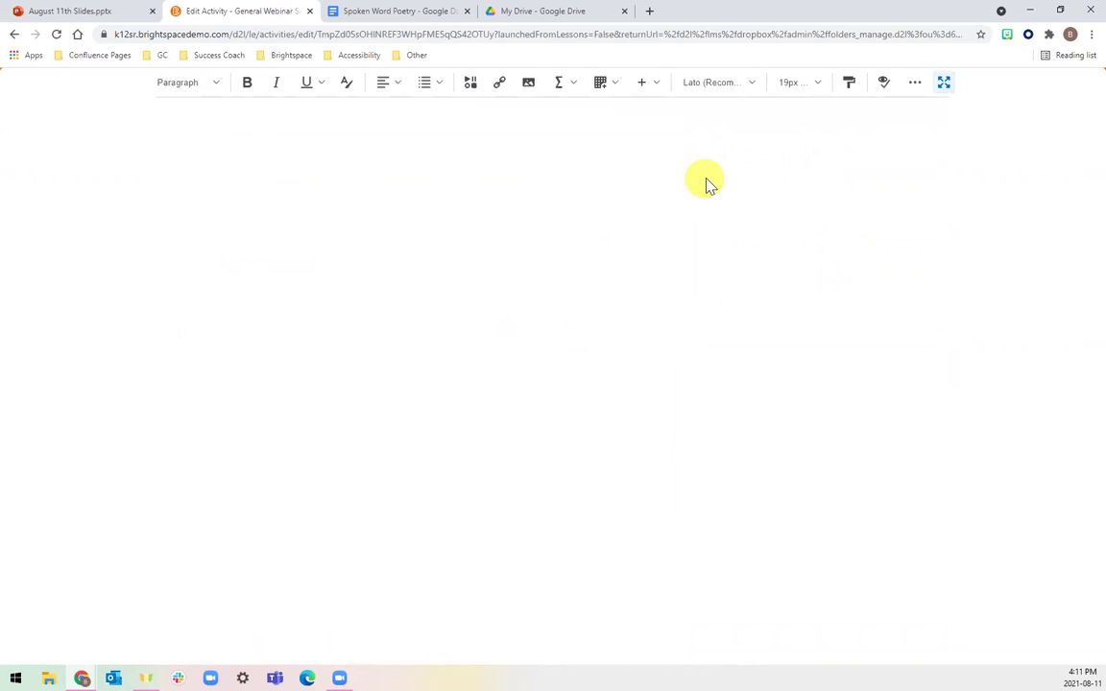
Embed the Spoken Word Poetry Google Doc into the instructions via Insert Stuff > Google File Embed.
left_click(468, 89)
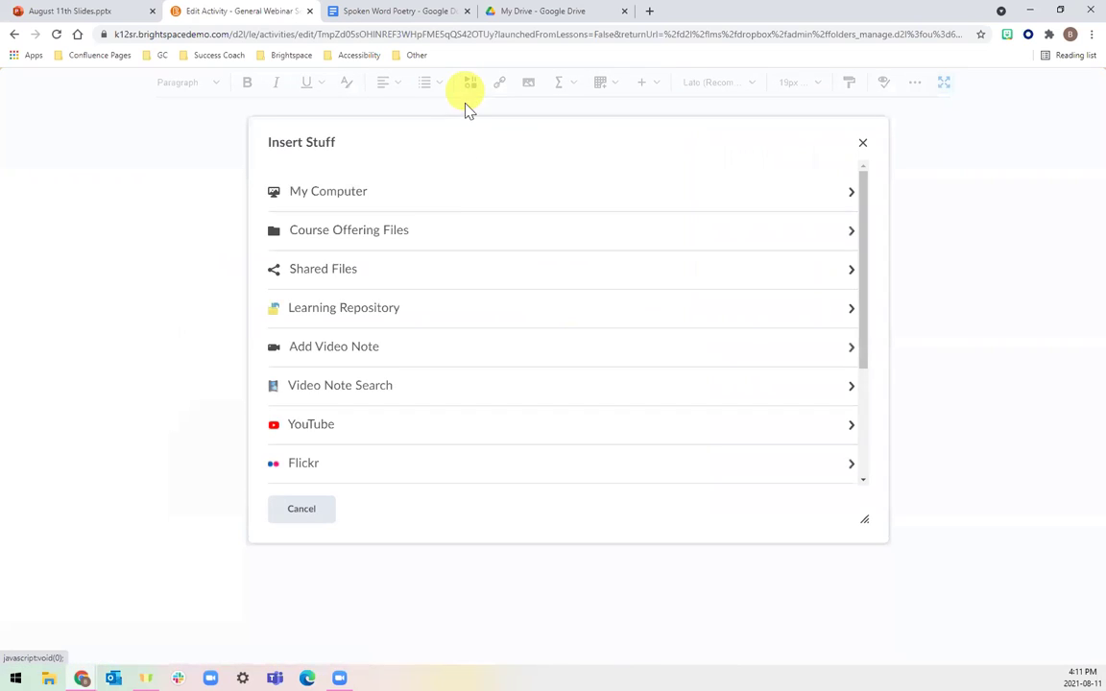
scroll(459, 316, "down", 3)
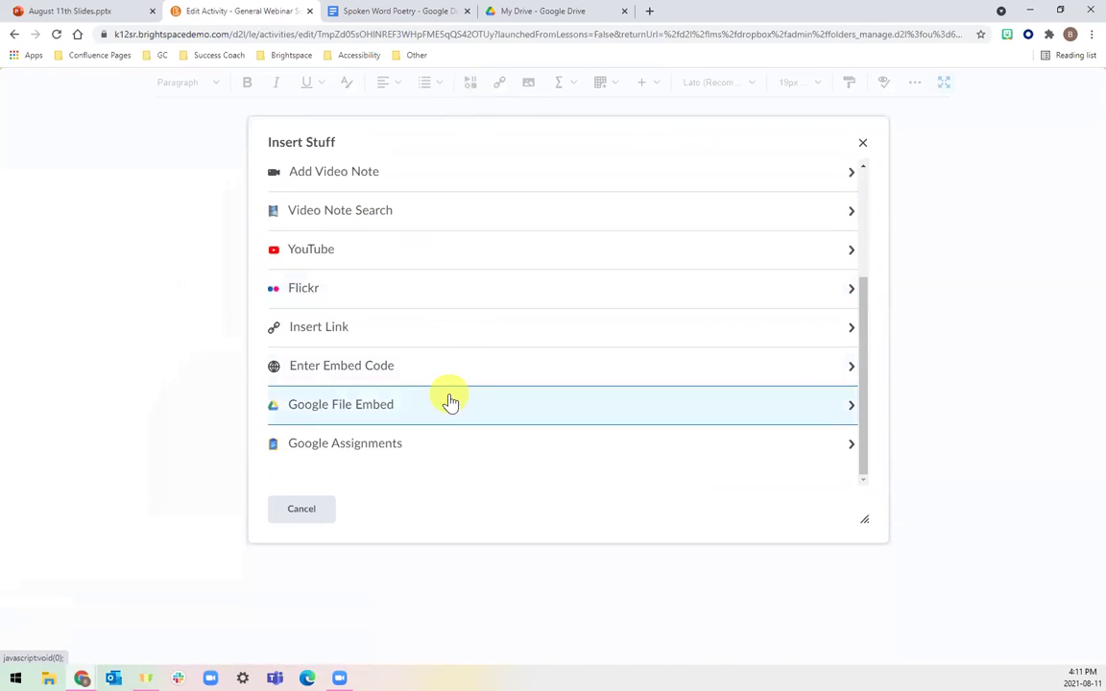
left_click(419, 410)
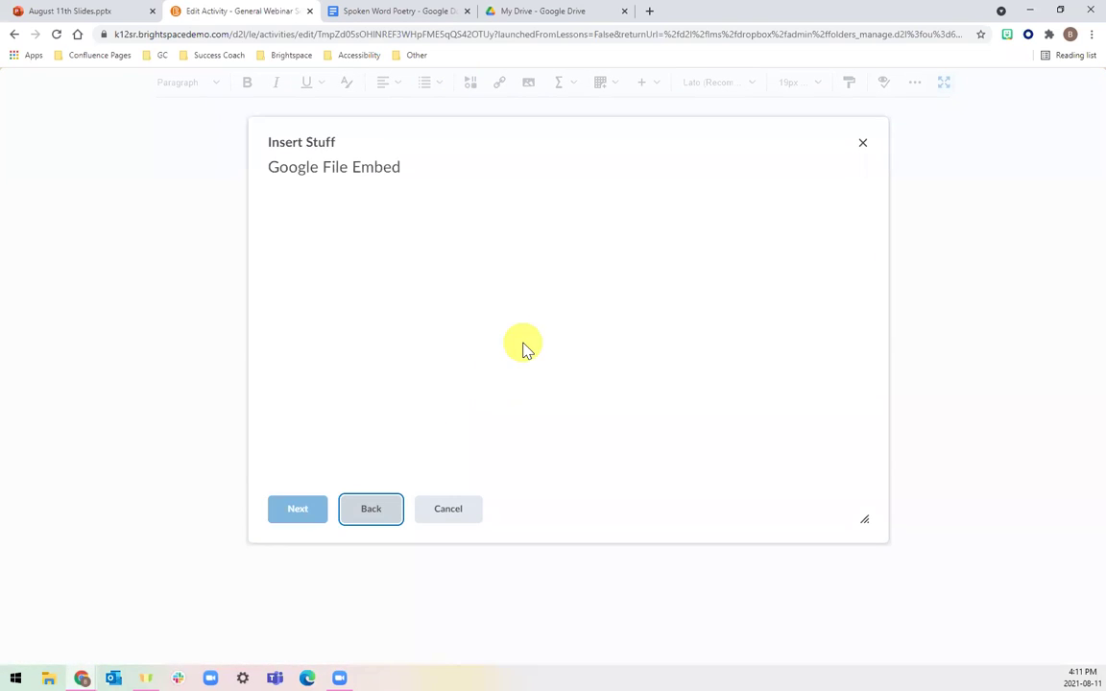
left_click(623, 404)
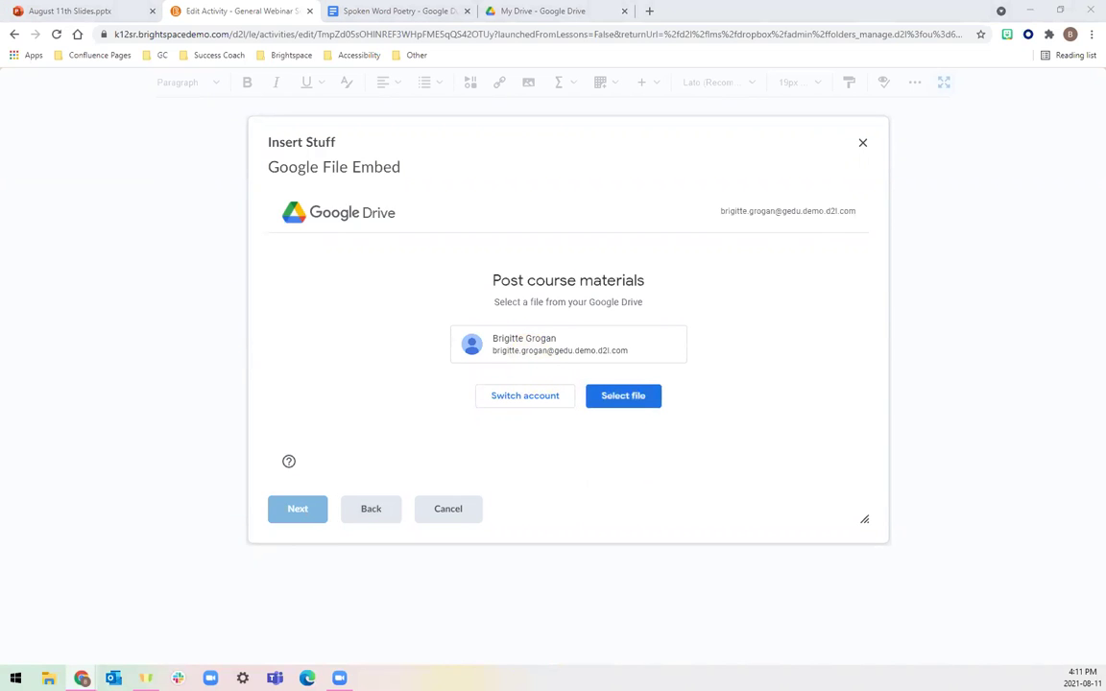
left_click(506, 336)
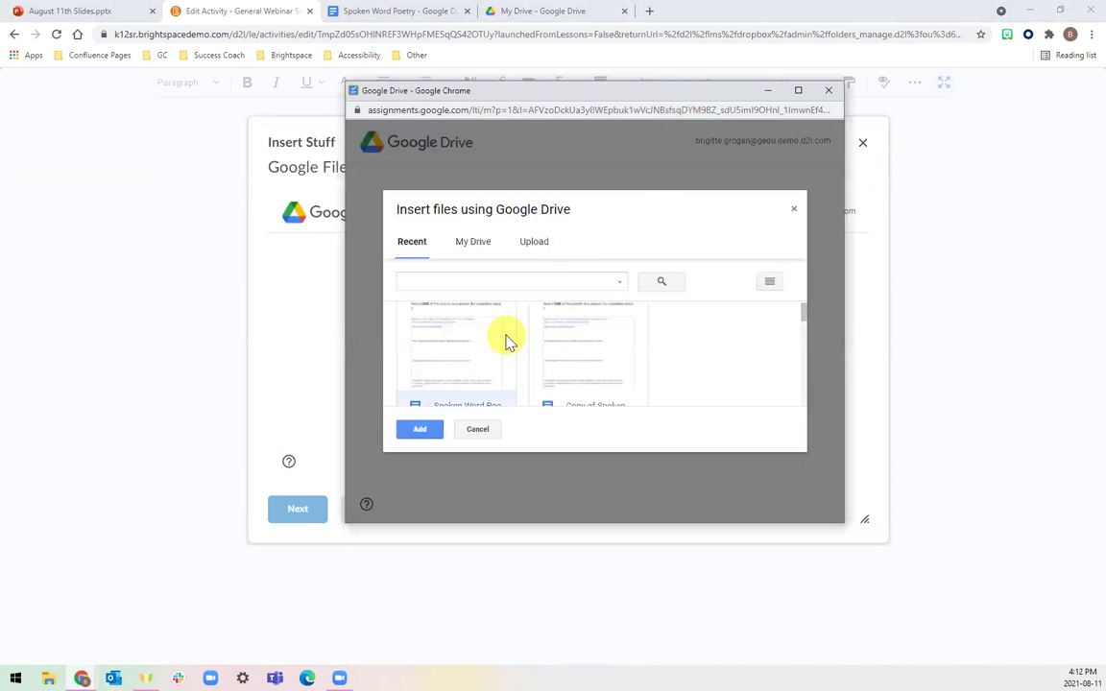
left_click(419, 432)
left_click(696, 355)
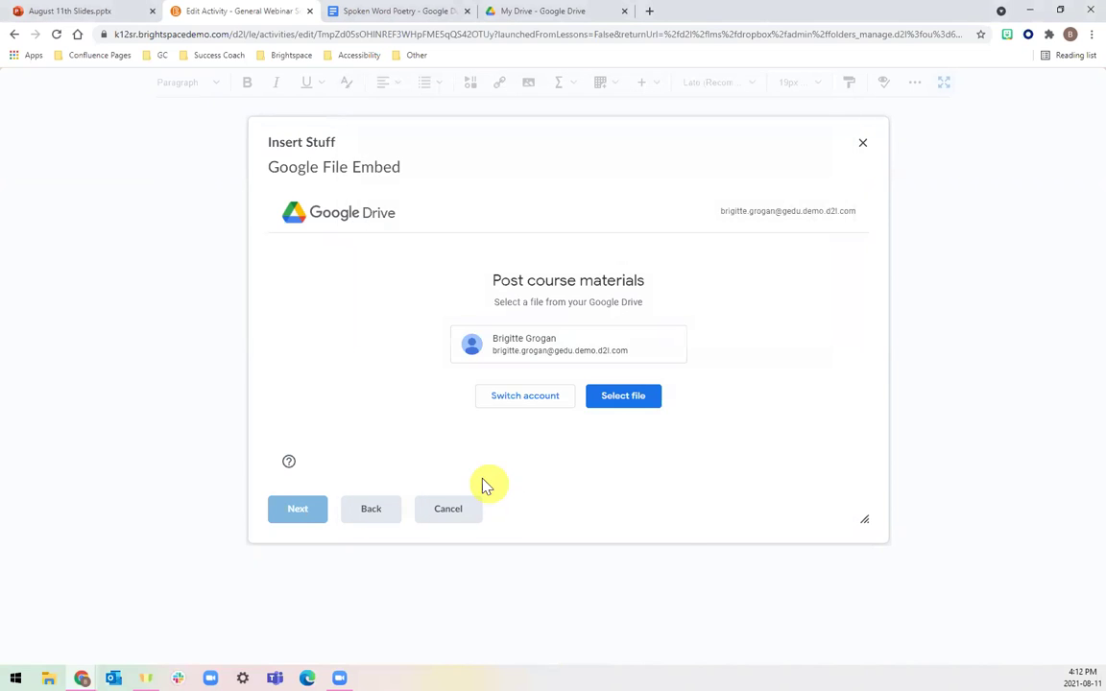
left_click(320, 509)
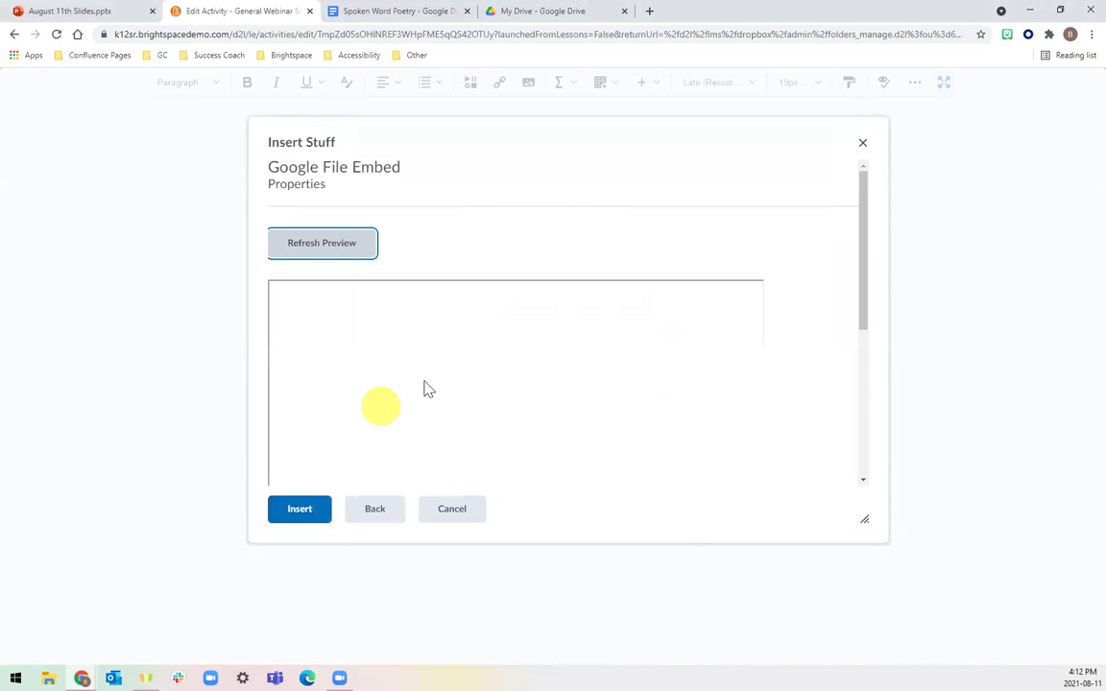
left_click(298, 509)
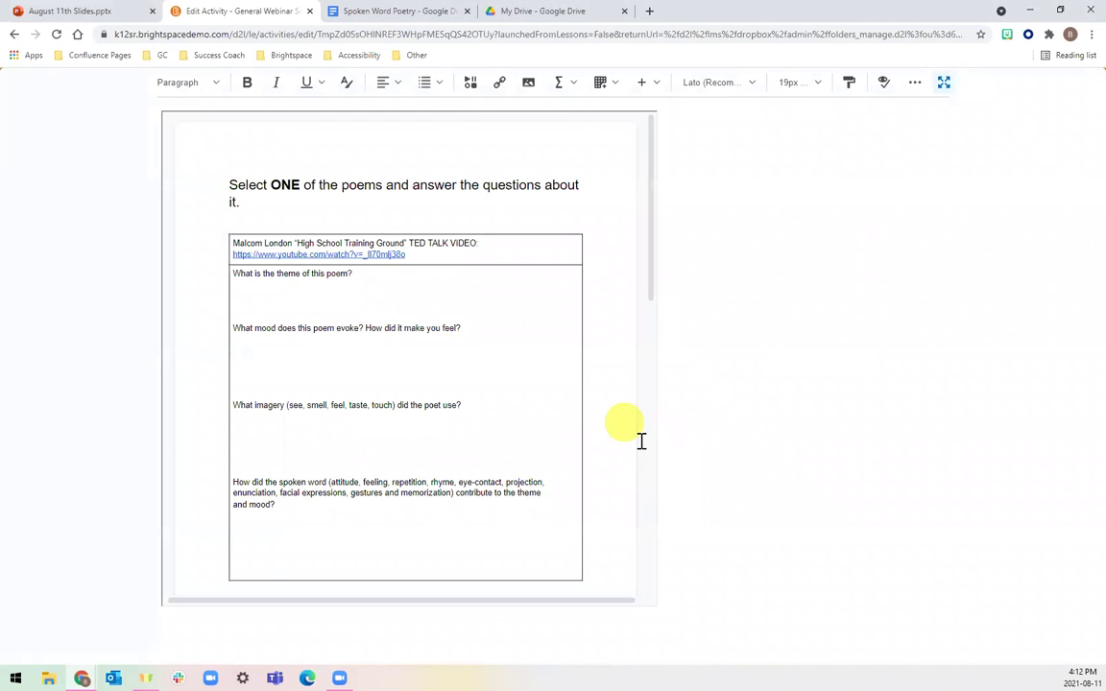
Scroll through the embedded poem question tables and restore the editor to normal size.
scroll(642, 441, "down", 2)
scroll(642, 440, "down", 5)
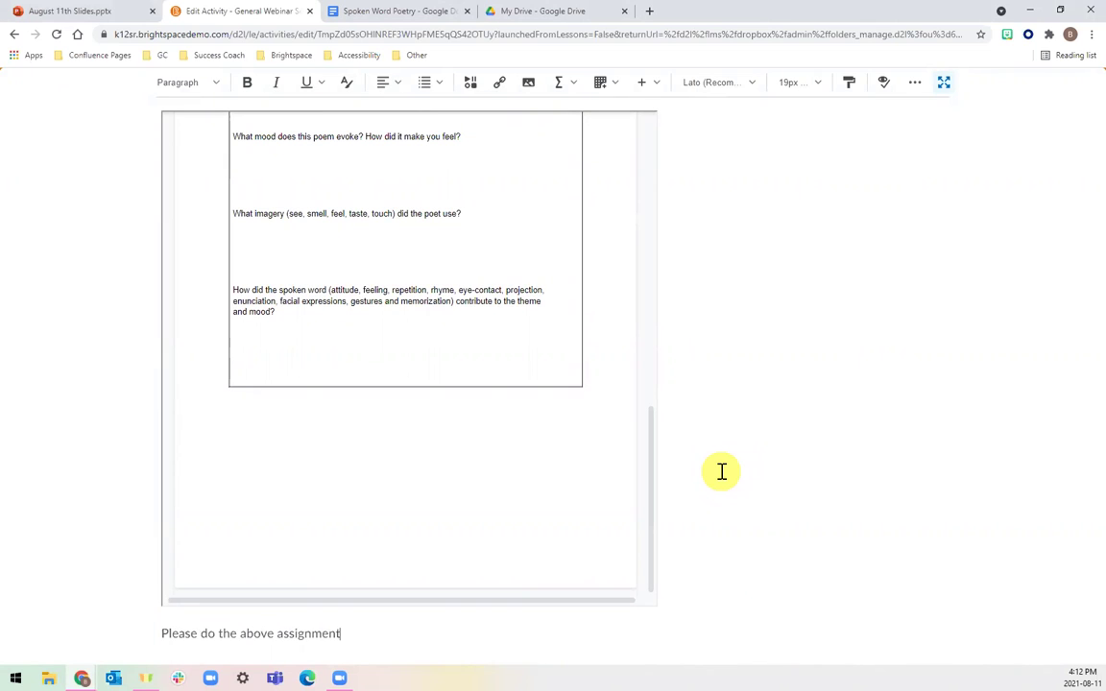
scroll(605, 232, "up", 4)
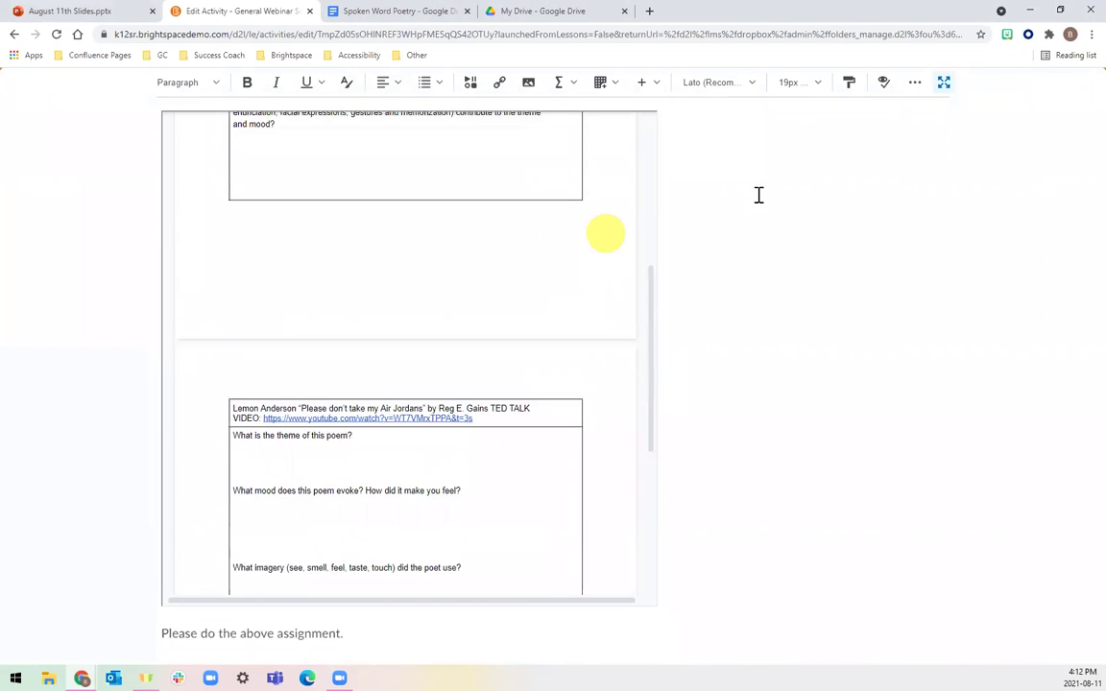
left_click(944, 83)
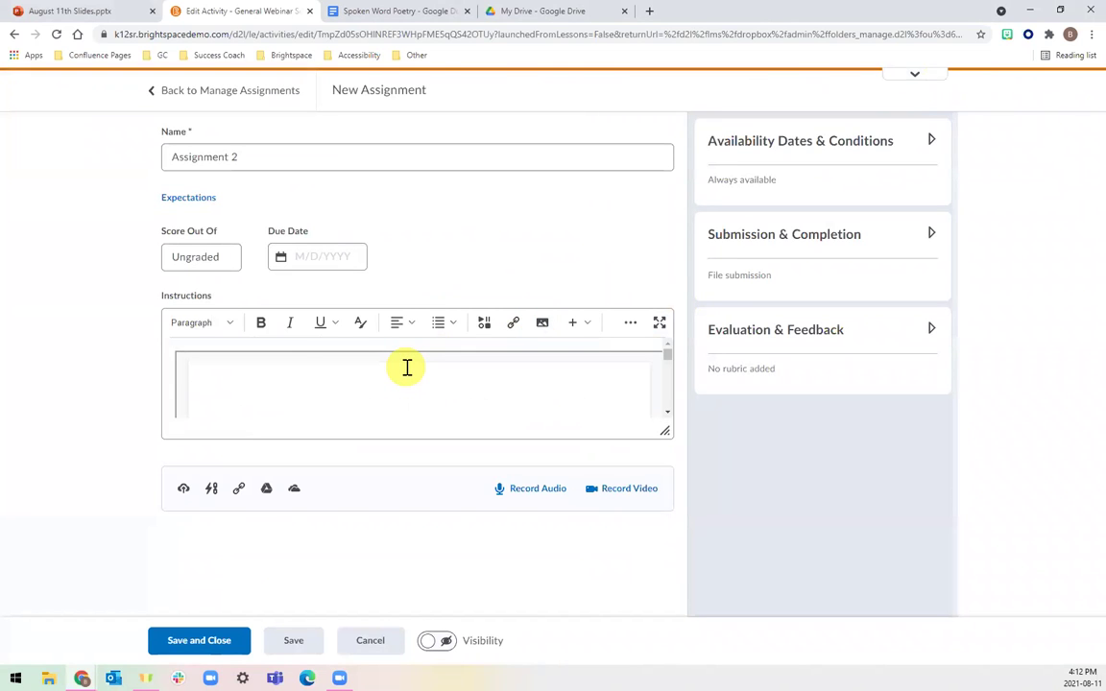
Save Assignment 2 as visible, then start a new assignment named Assignment 3.
left_click(437, 643)
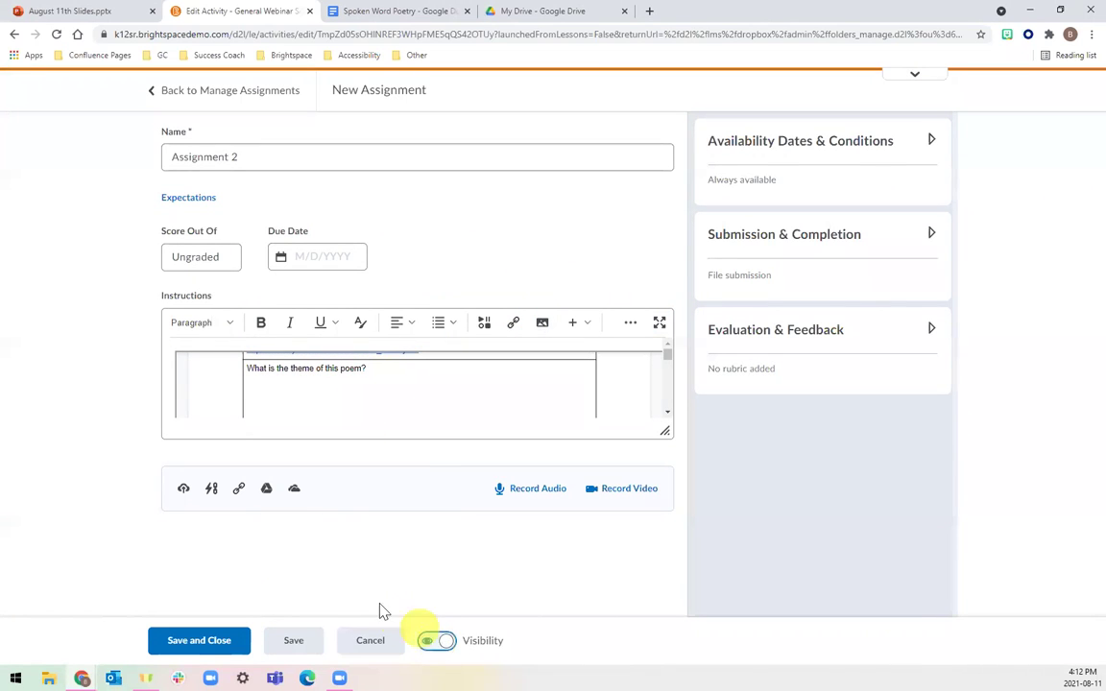
left_click(239, 642)
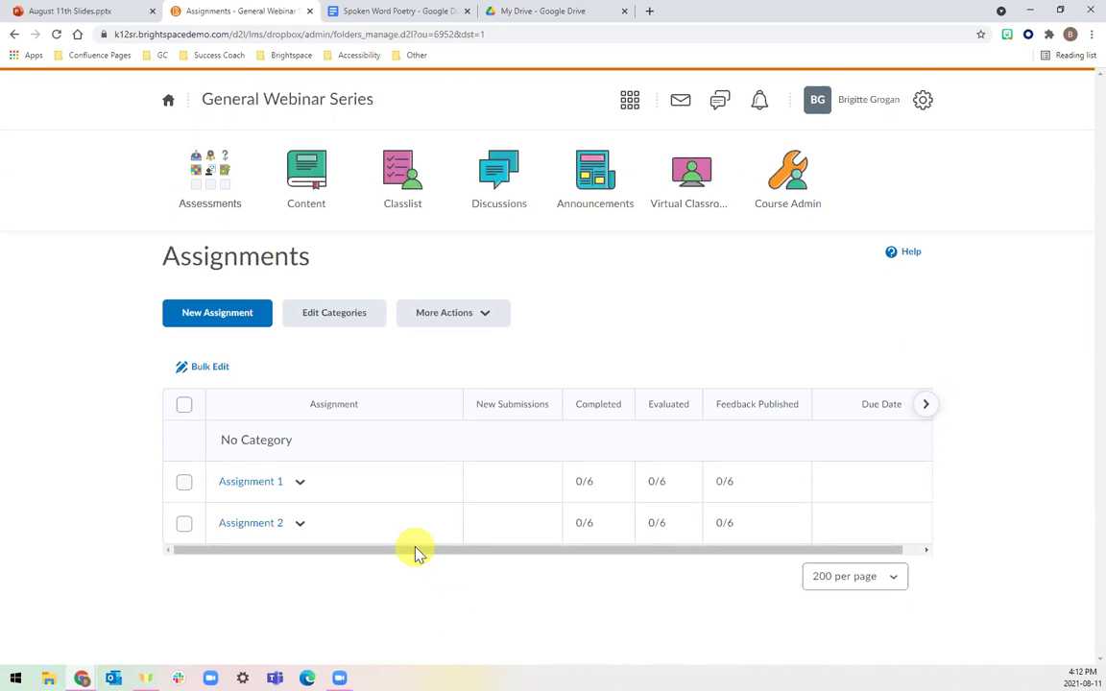
left_click(221, 317)
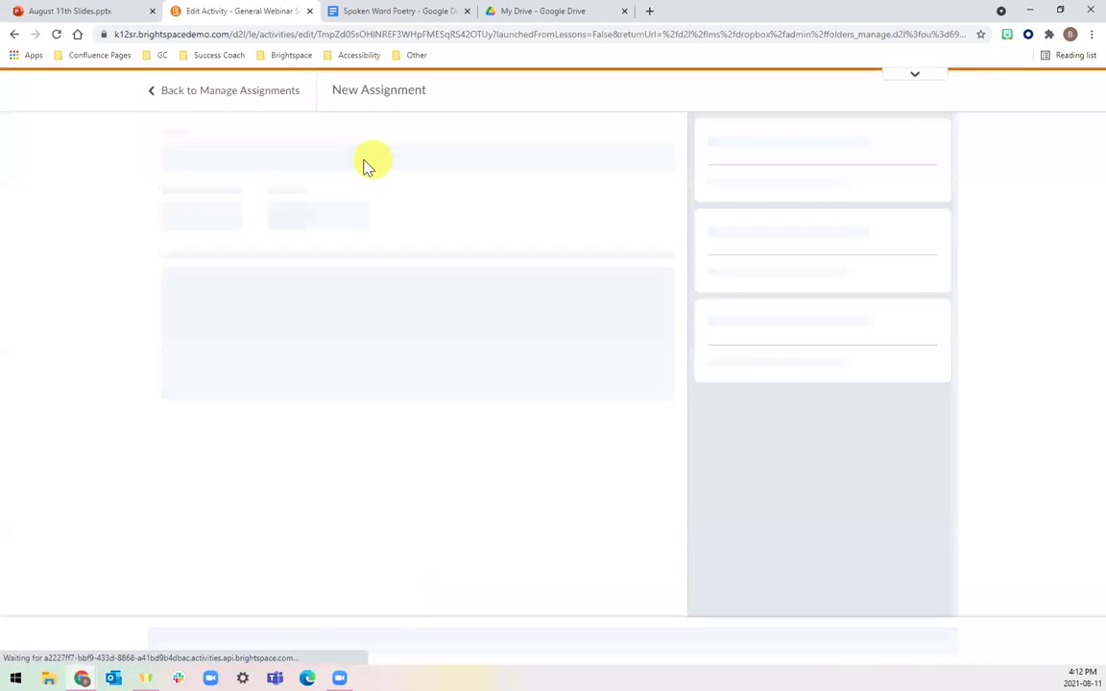
double_click(331, 155)
type("Assignment 3")
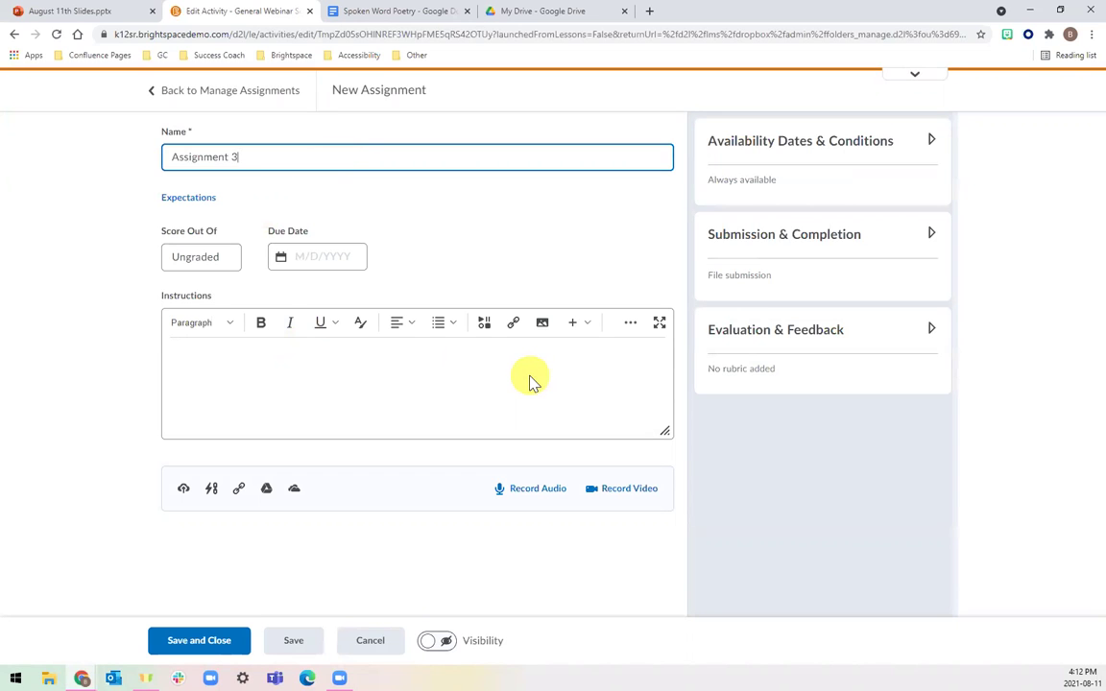
Switch to the Spoken Word Poetry doc and select its full web address.
left_click(394, 10)
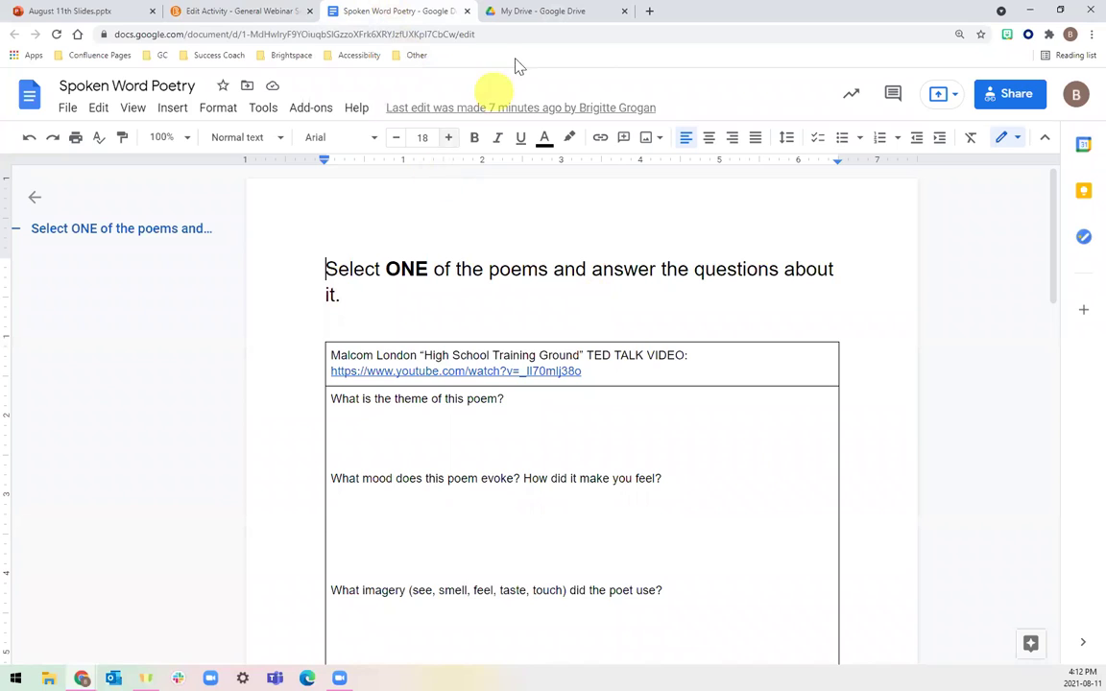
left_click(491, 34)
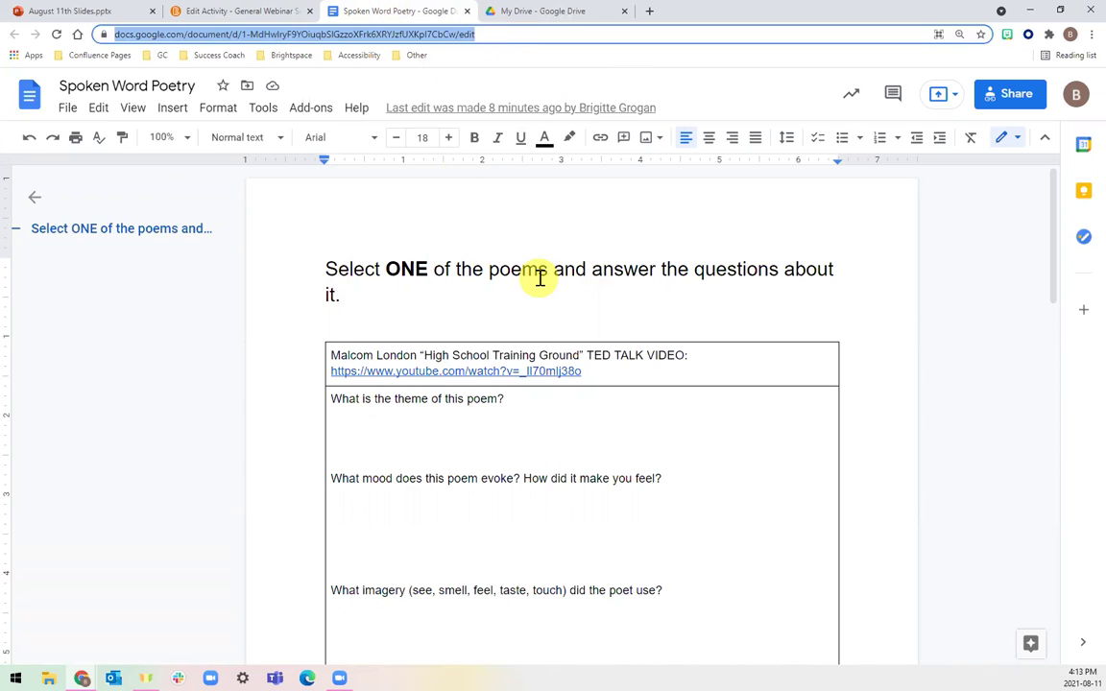
Paste the Spoken Word Poetry doc URL into Assignment 3's instructions and change 'edit' to 'copy'.
left_click(228, 10)
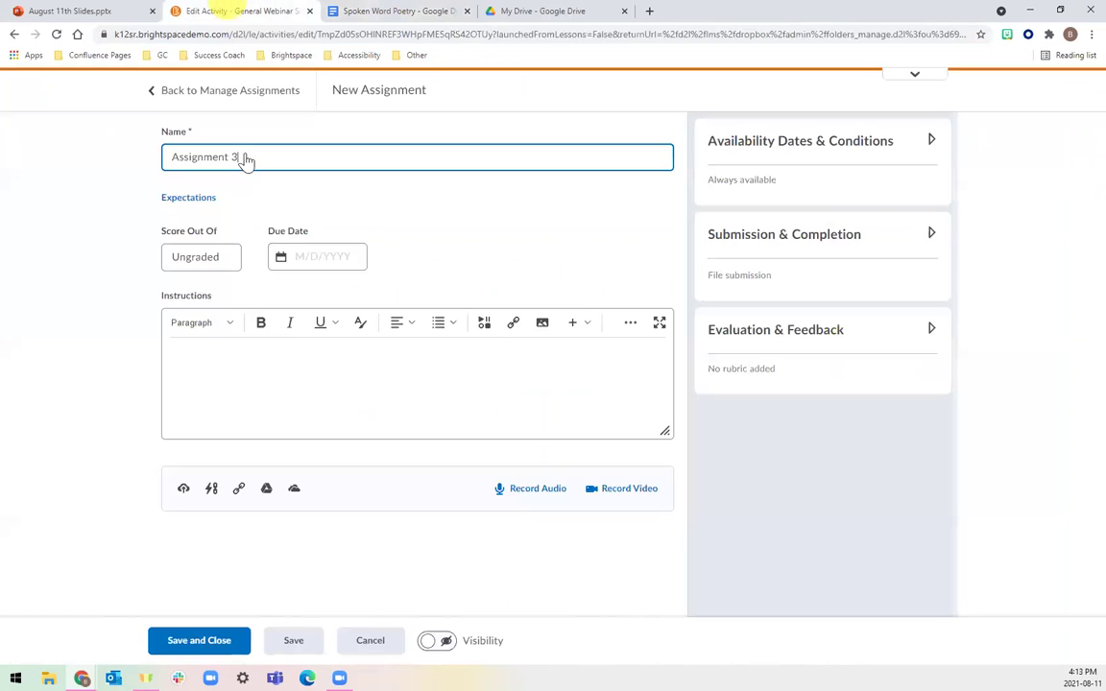
left_click(253, 363)
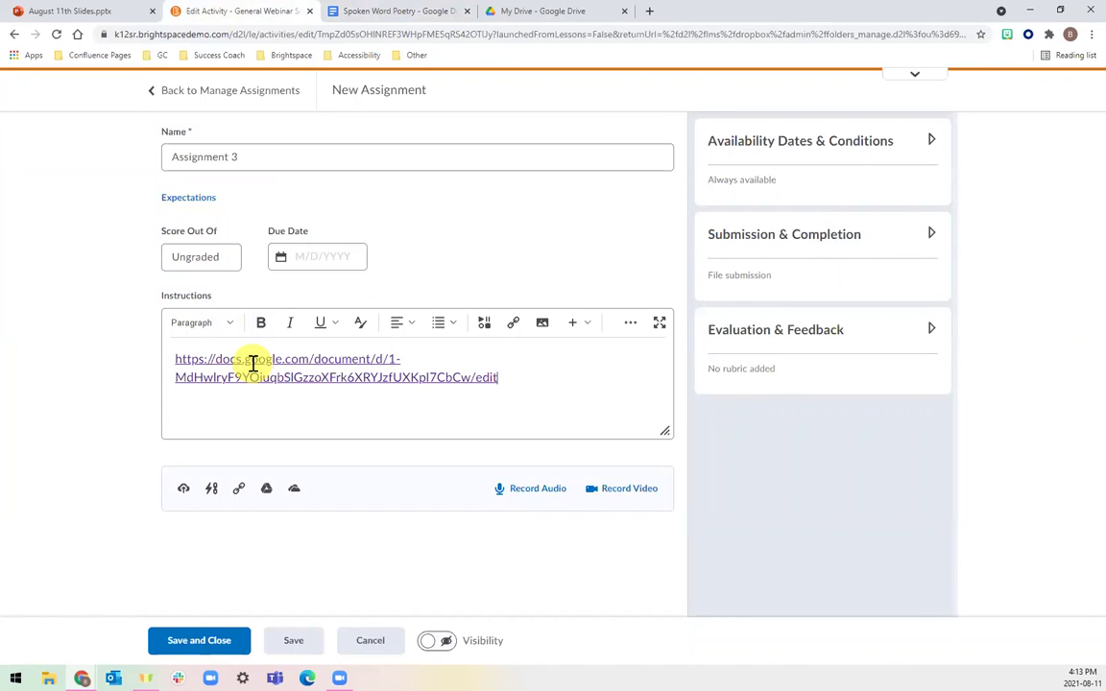
triple_click(252, 363)
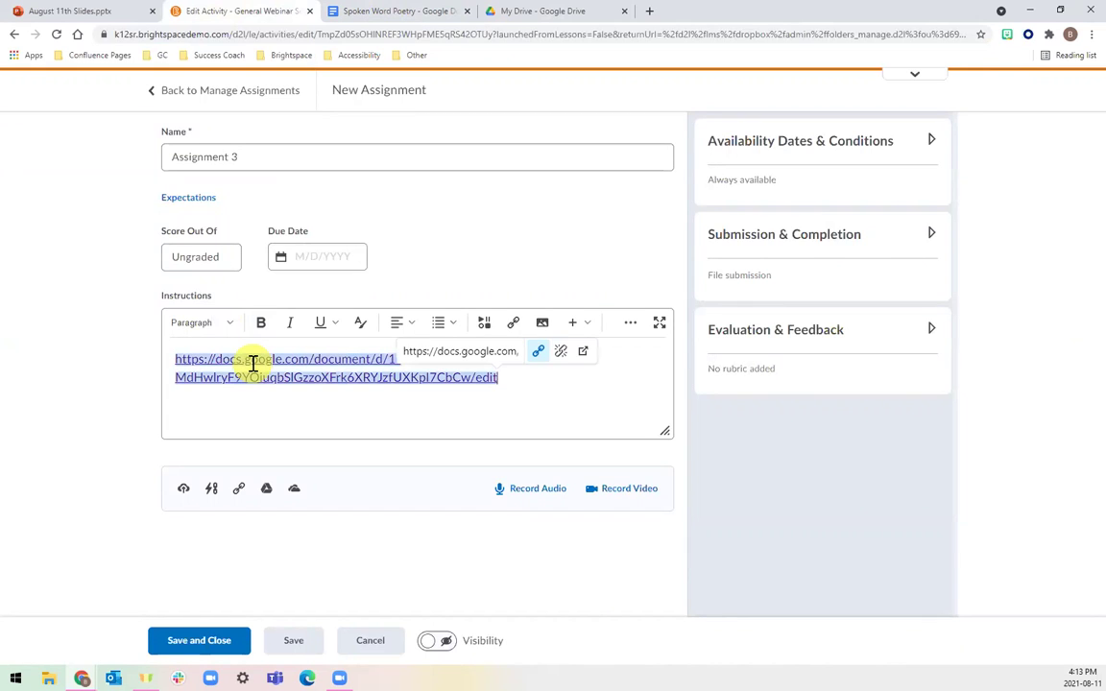
type("copy")
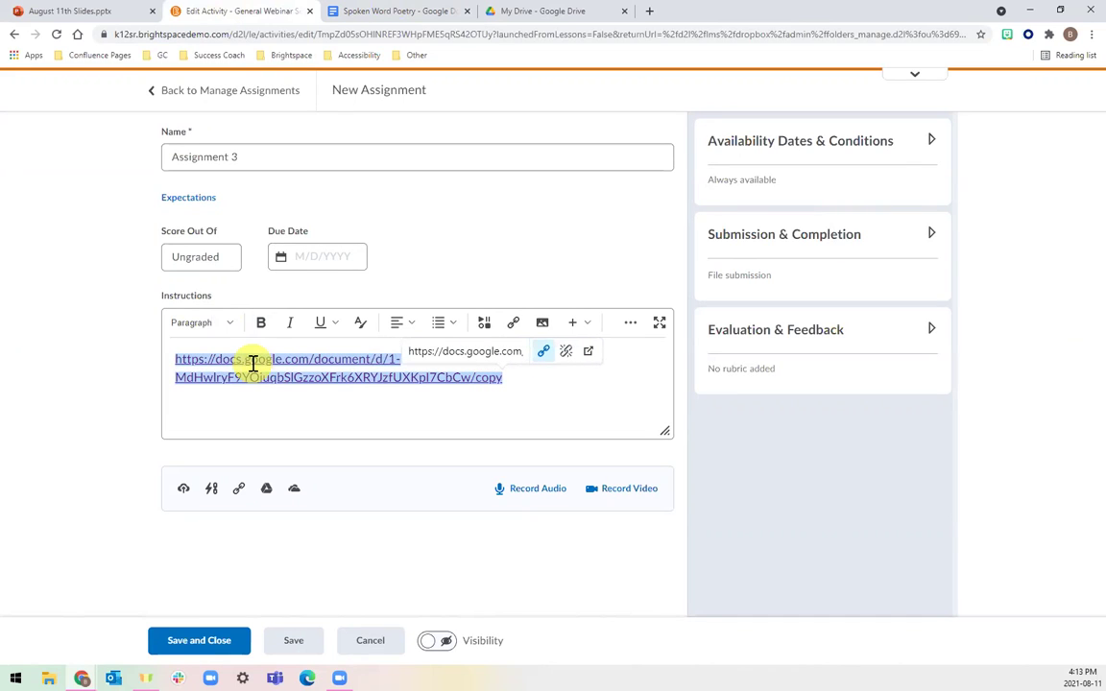
key("Return")
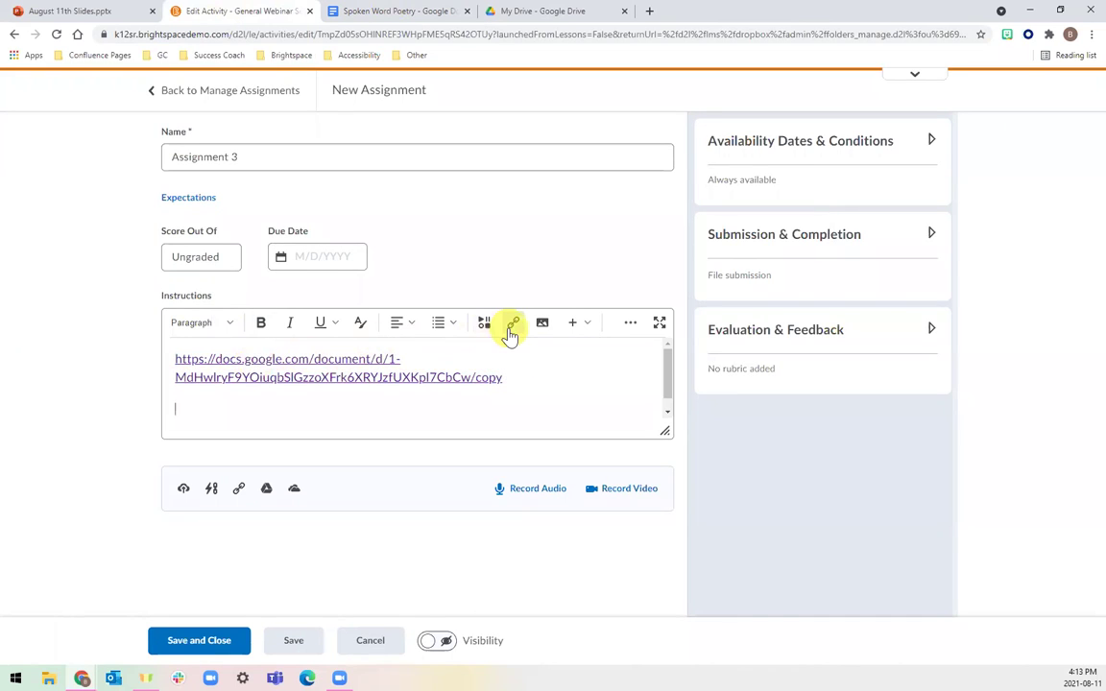
Try a Google Drive quicklink to Spoken Word Poetry, delete it, then save Assignment 3 as visible.
left_click(511, 329)
scroll(507, 332, "down", 3)
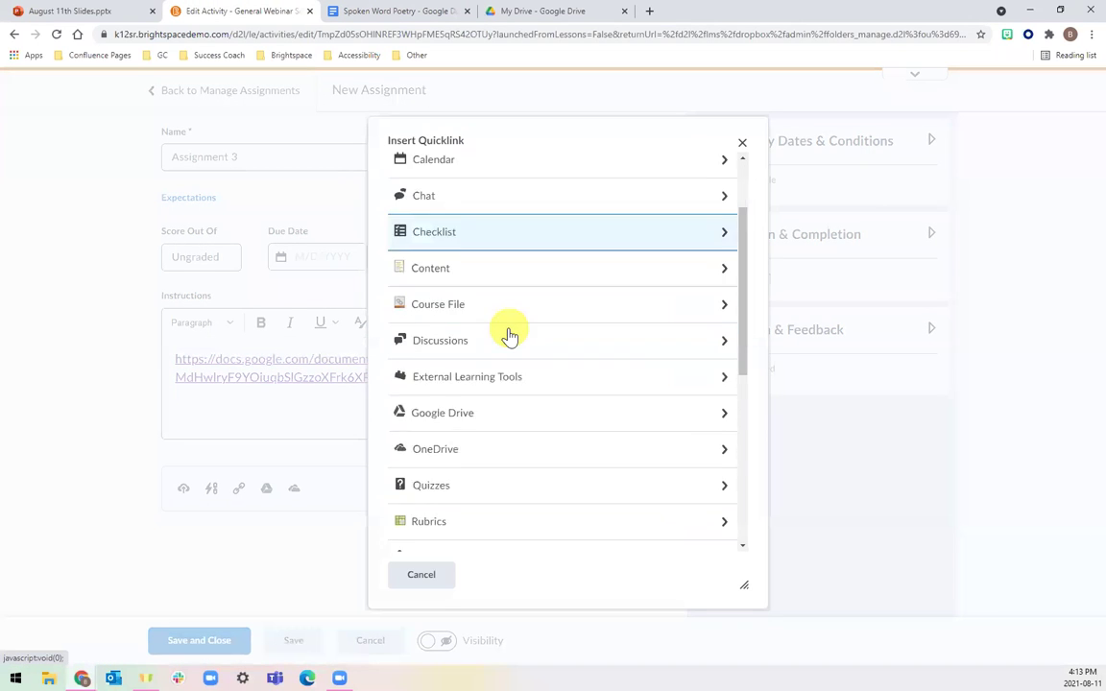
left_click(494, 293)
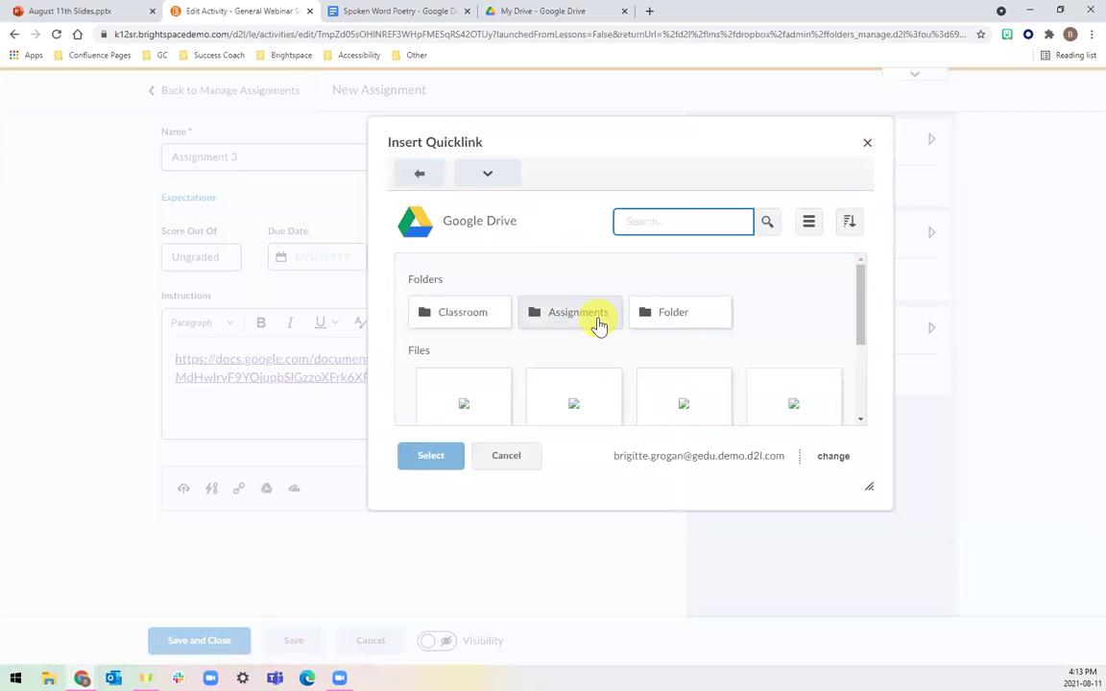
scroll(598, 324, "down", 1)
left_click(496, 346)
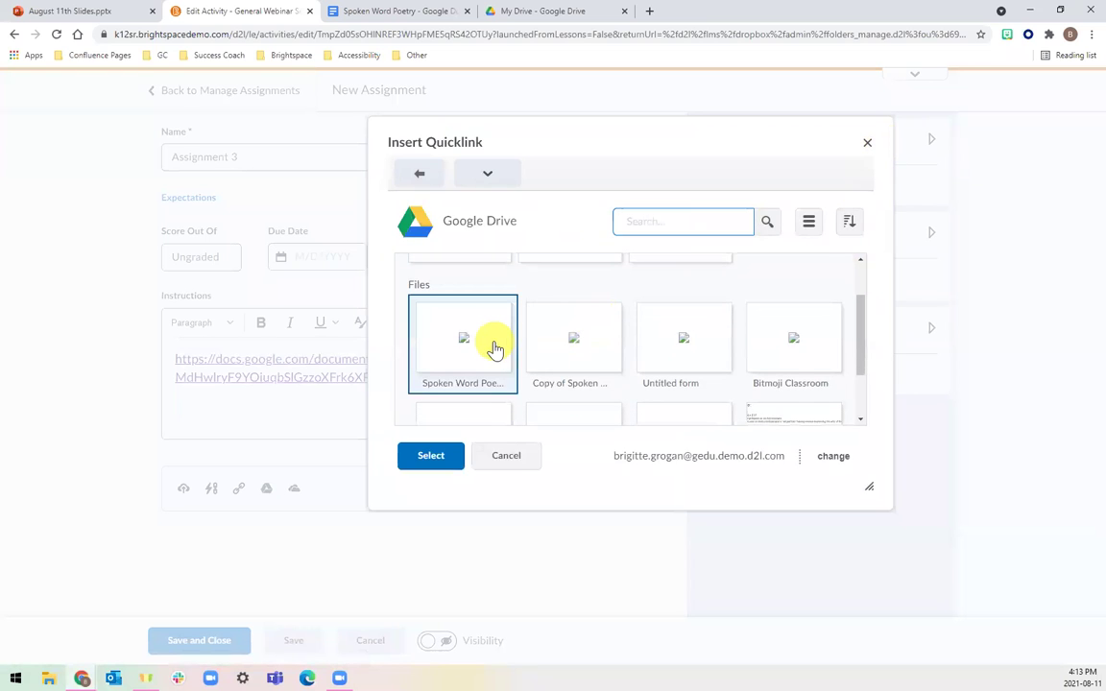
left_click(451, 461)
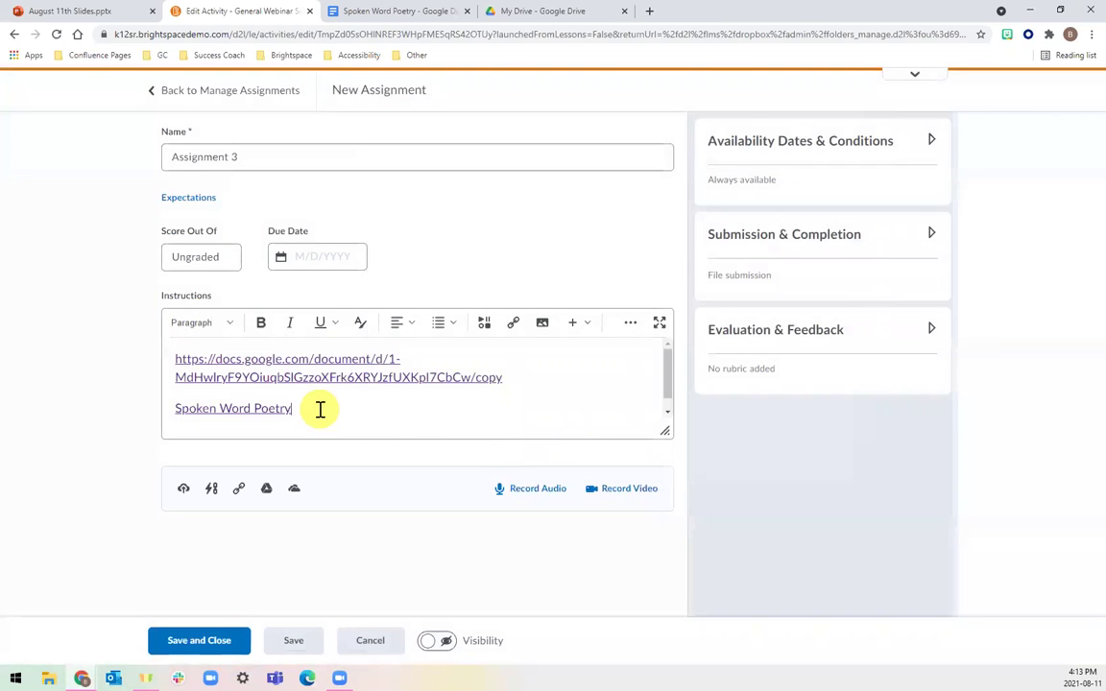
left_click_drag(320, 409, 178, 415)
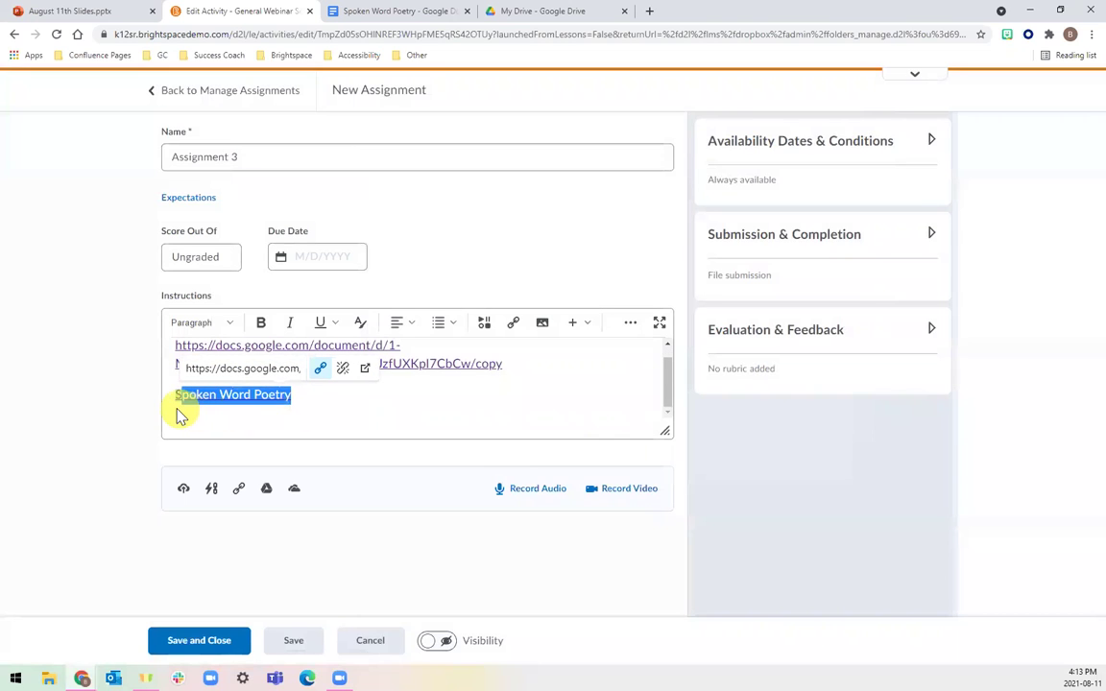
key("BackSpace")
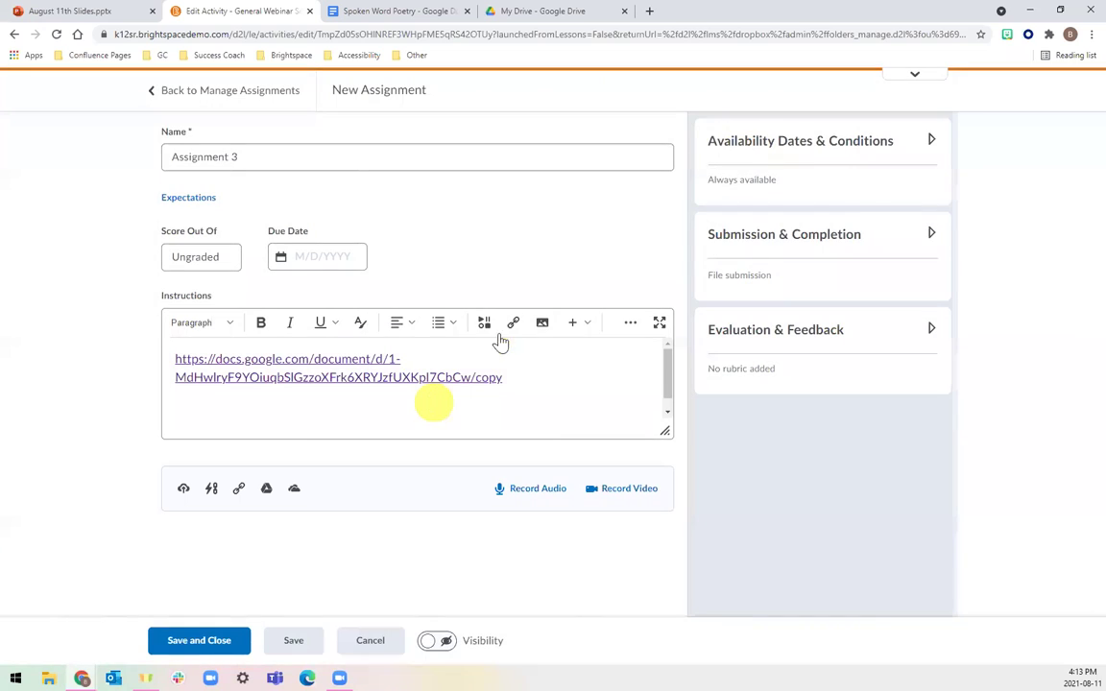
left_click(451, 643)
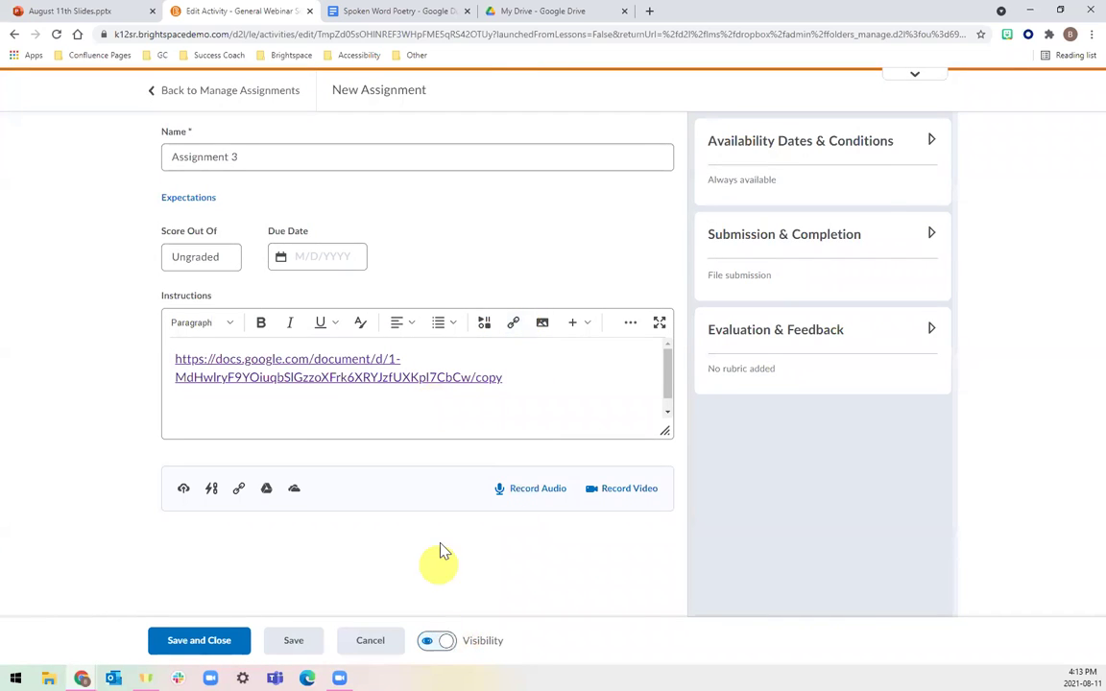
left_click(207, 638)
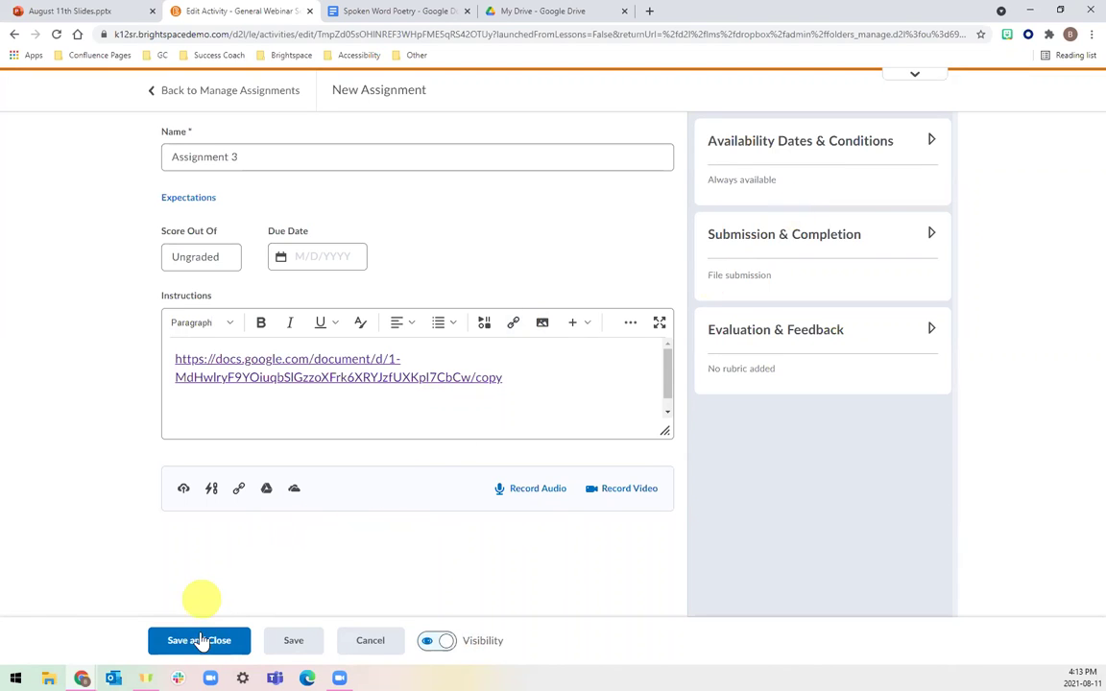
Save Assignment 3, switch to View as Student, and open Assessments > Assignments.
left_click(202, 642)
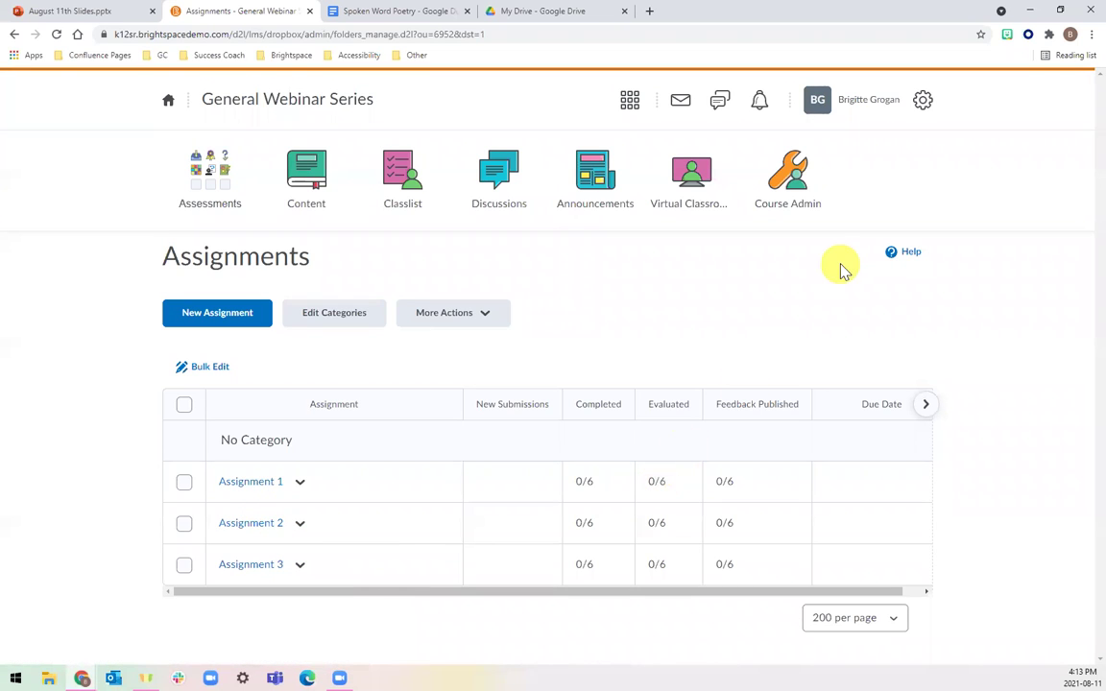
left_click(821, 117)
left_click(817, 152)
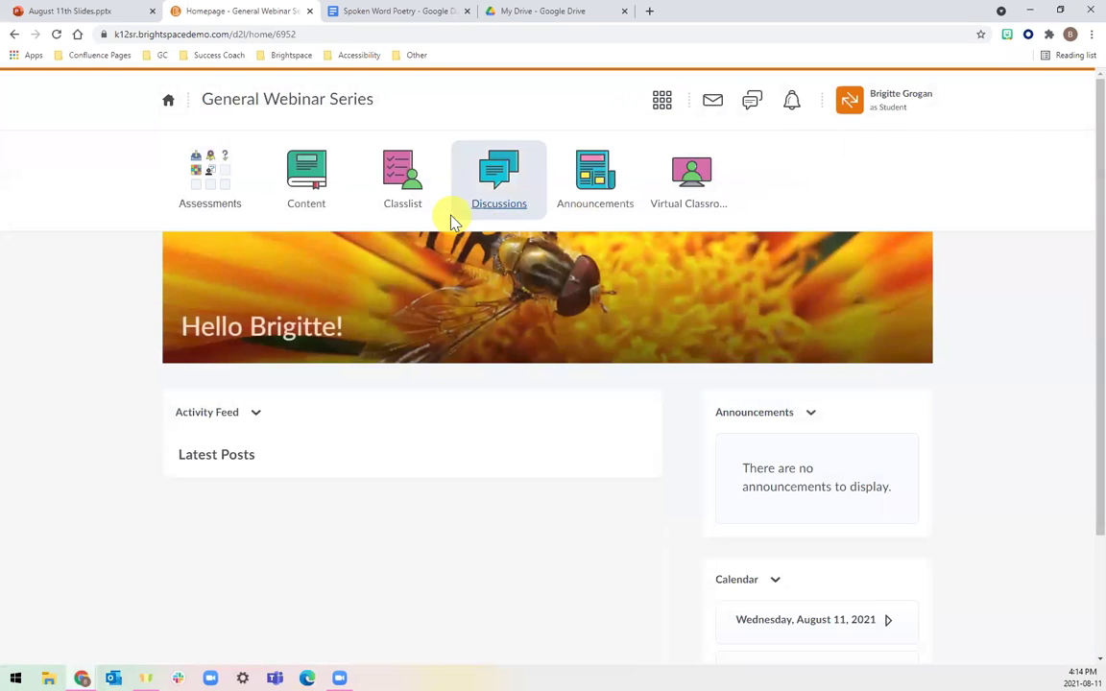
left_click(228, 206)
left_click(423, 220)
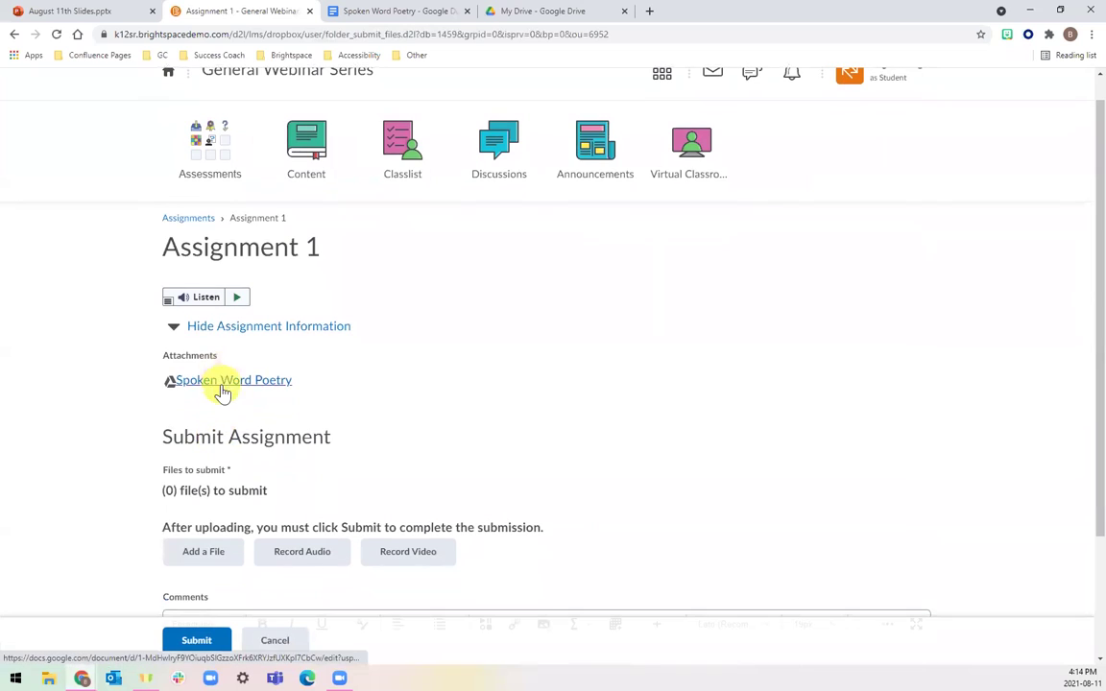
Open Assignment 1's Spoken Word Poetry attachment under the second Google account.
left_click(222, 384)
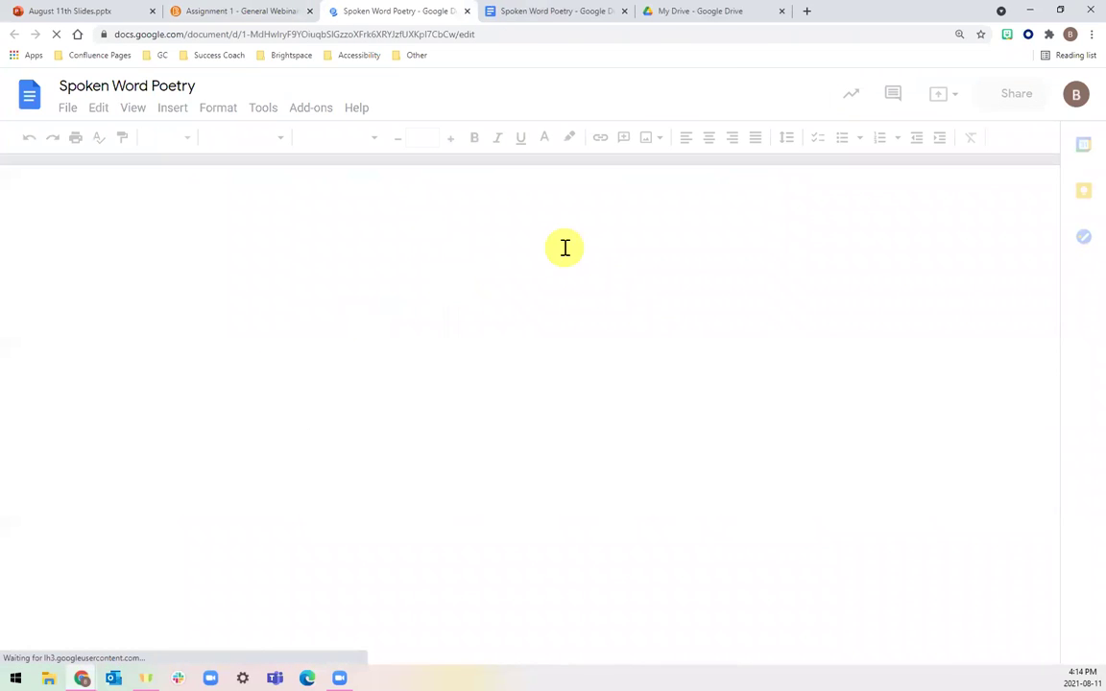
left_click(1077, 96)
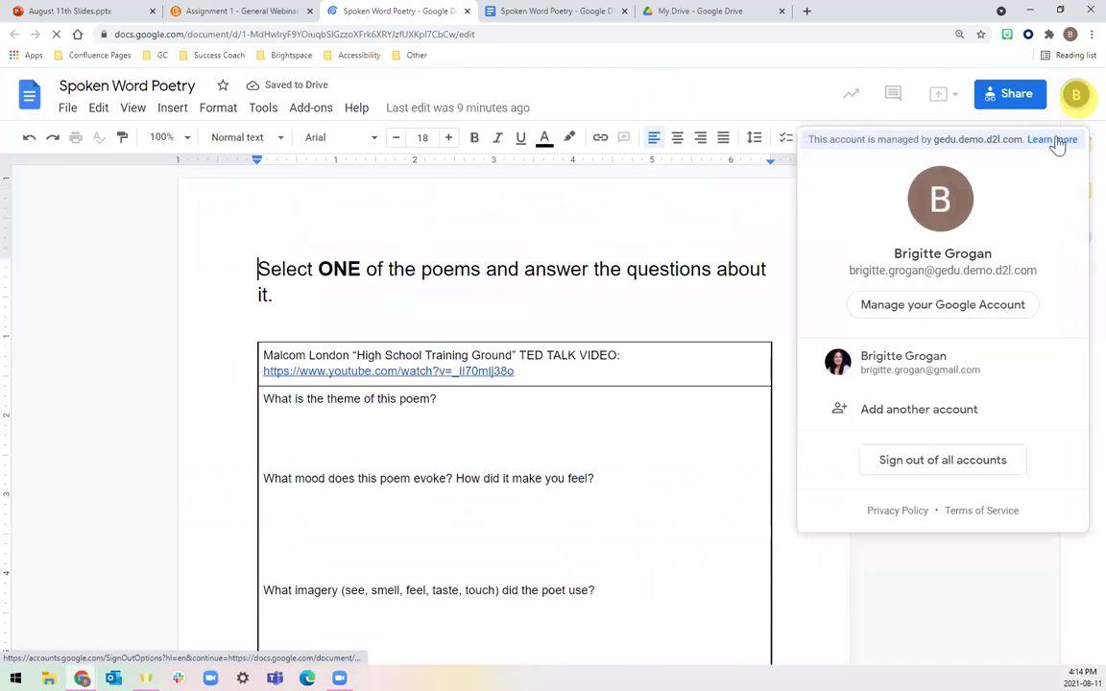
left_click(961, 369)
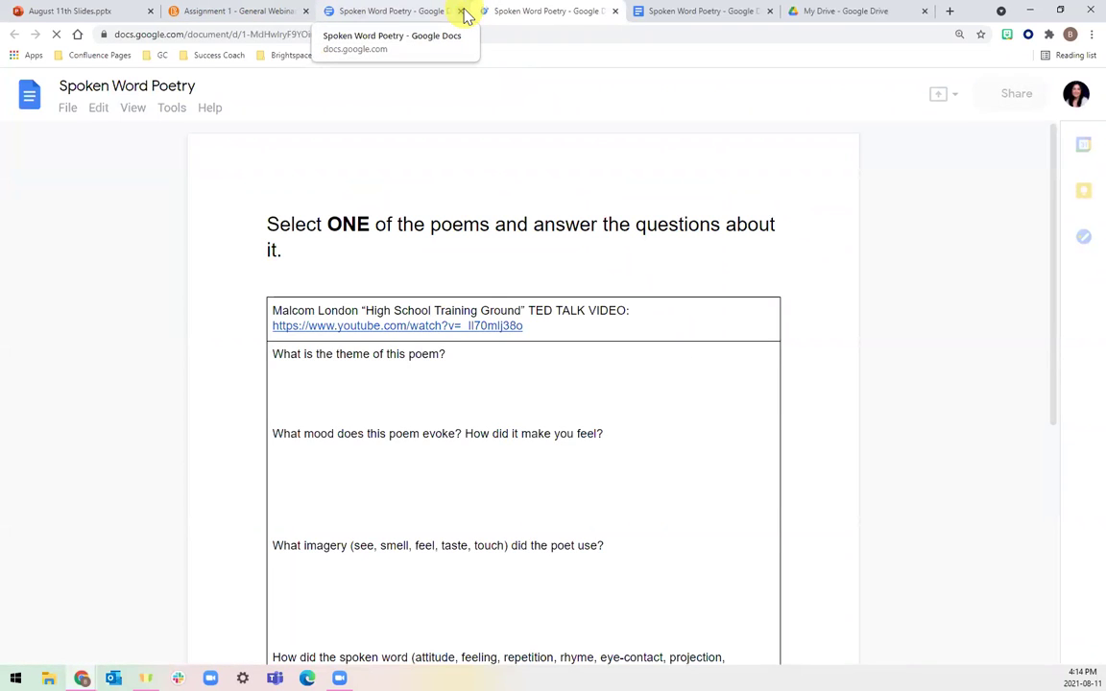
Confirm the doc is view-only, close the extra doc tabs, and return to Assignment 1.
left_click(462, 12)
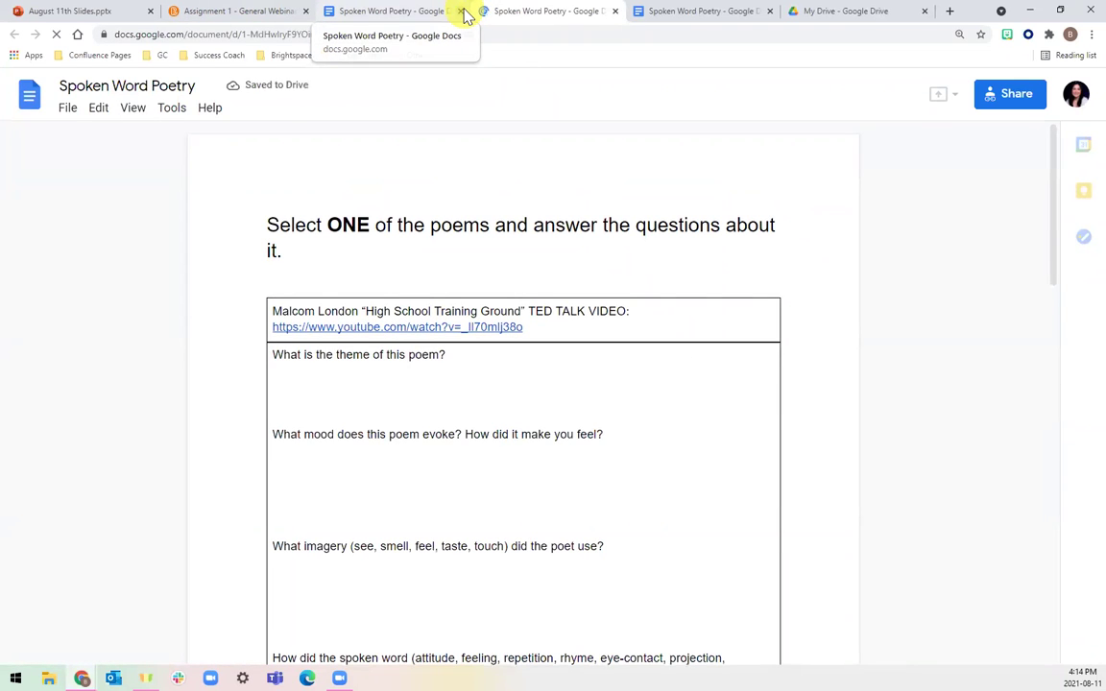
double_click(380, 402)
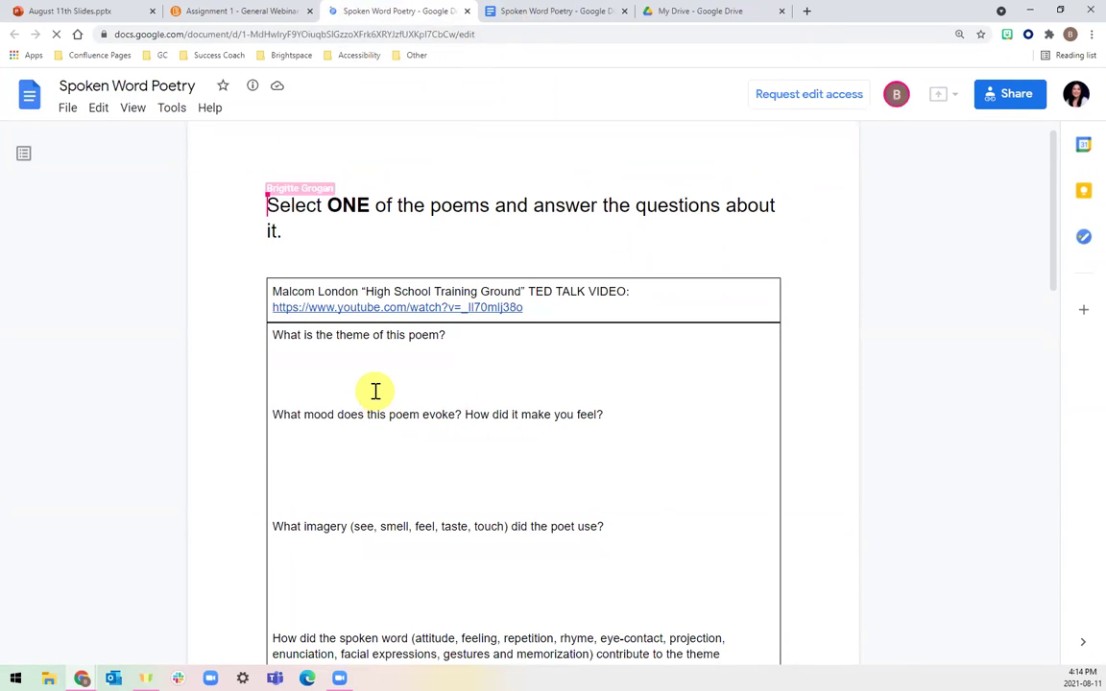
scroll(375, 390, "down", 7)
scroll(375, 391, "up", 2)
scroll(376, 391, "up", 10)
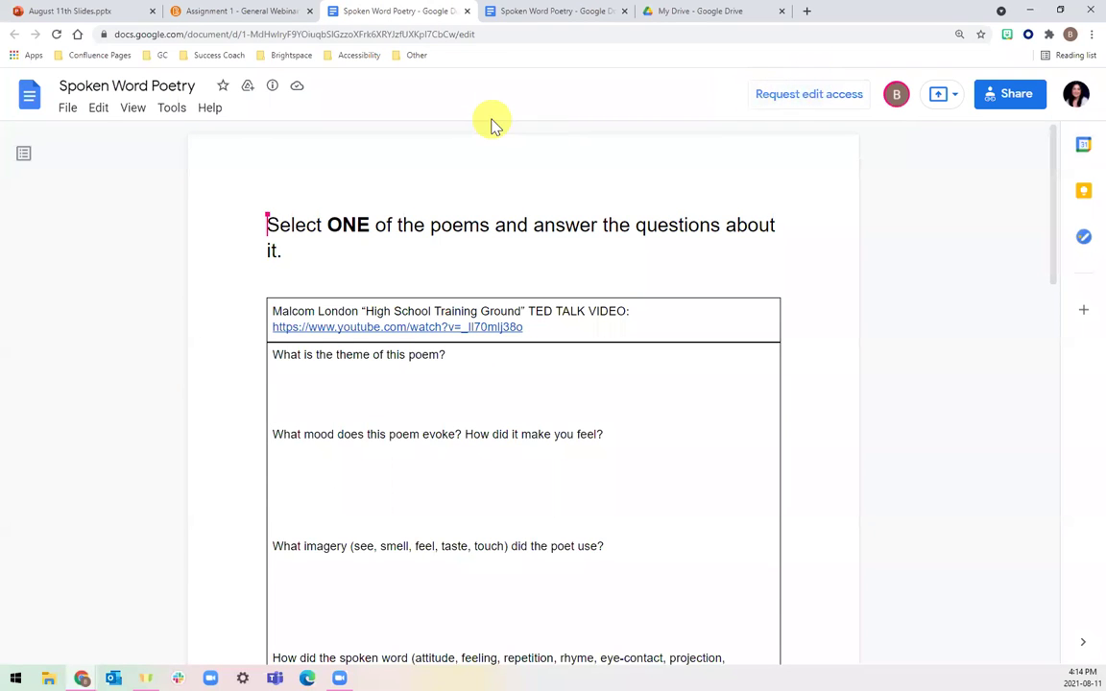
left_click(467, 10)
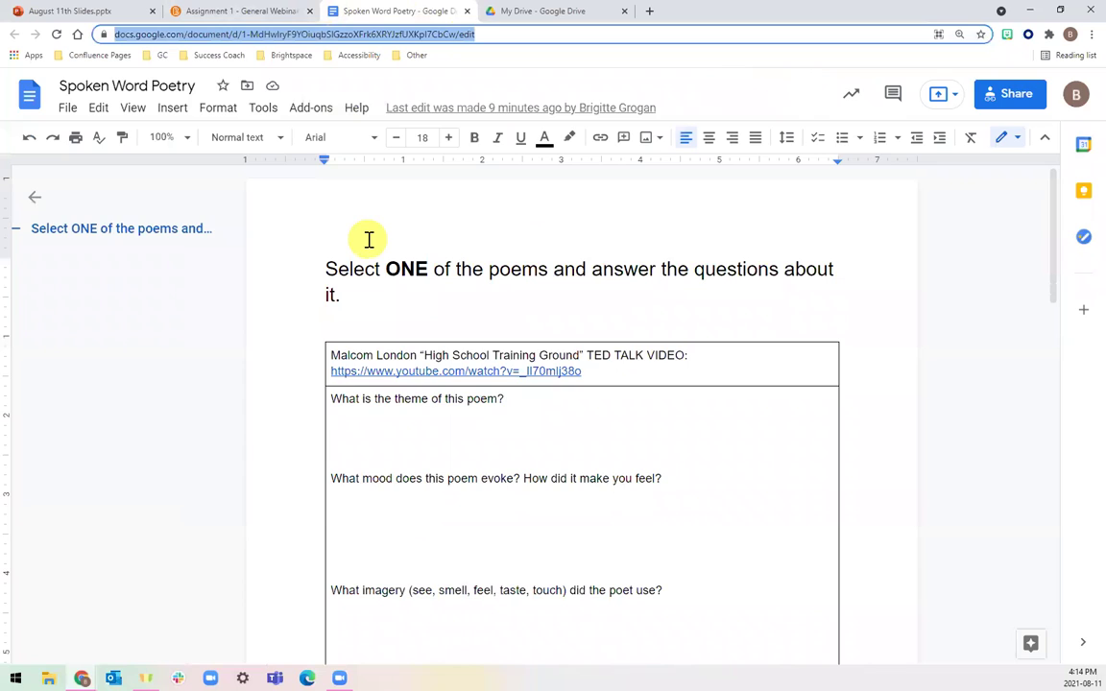
left_click(217, 11)
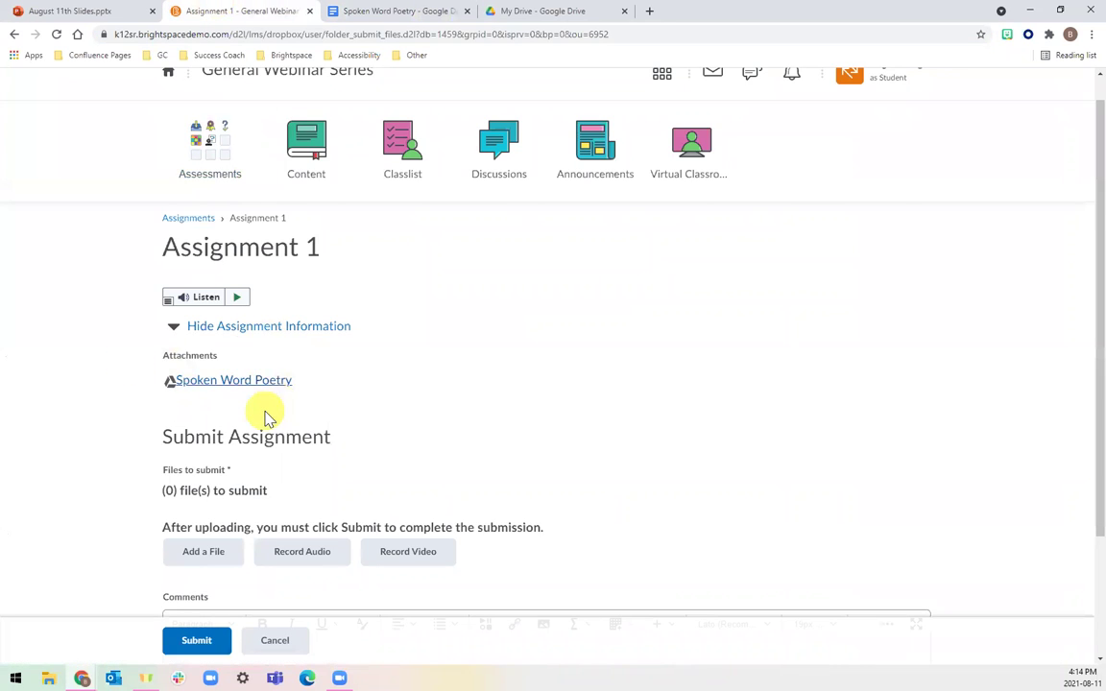
Leave Assignment 1 without submitting and scroll through Assignment 2's embedded poem questions.
scroll(255, 416, "down", 3)
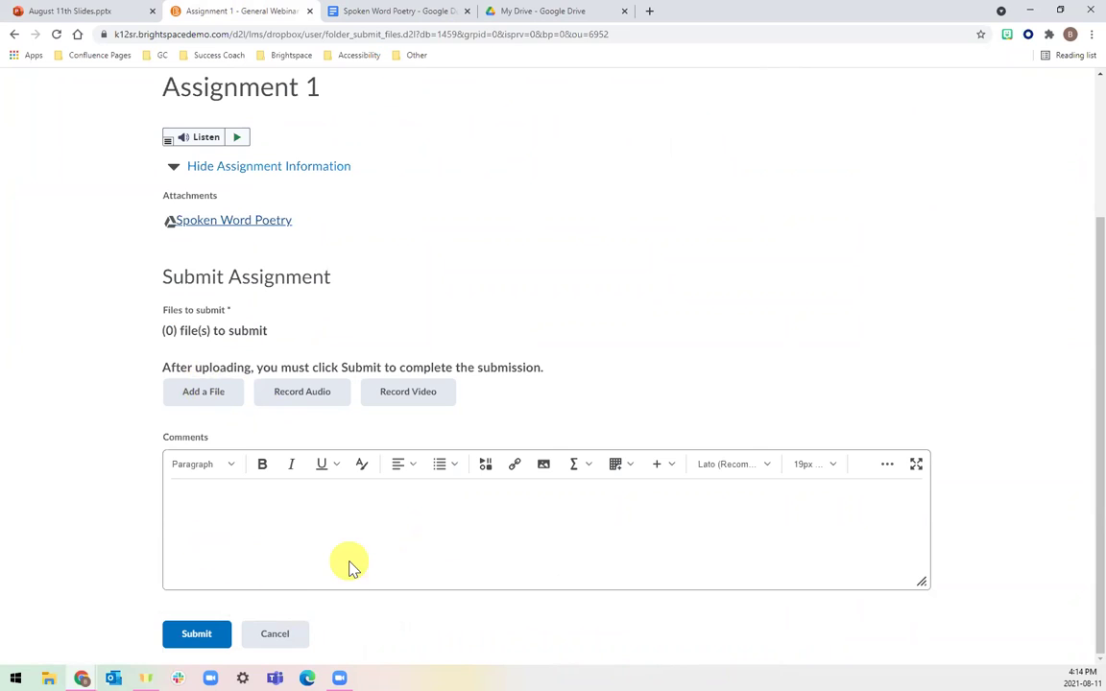
left_click(299, 646)
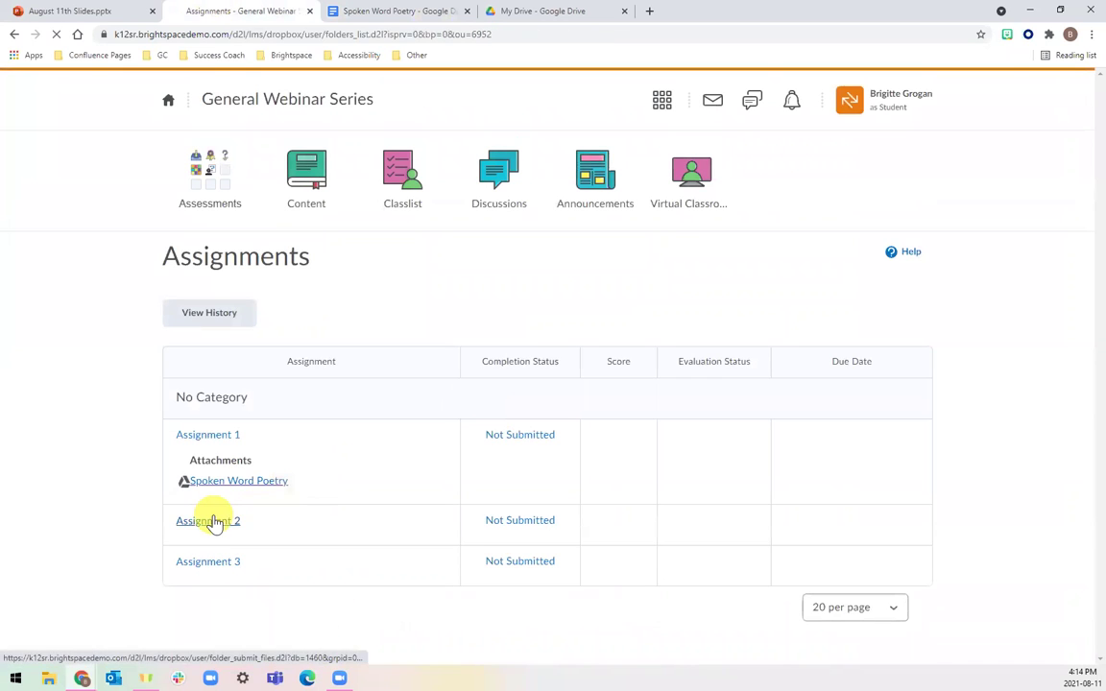
left_click(209, 521)
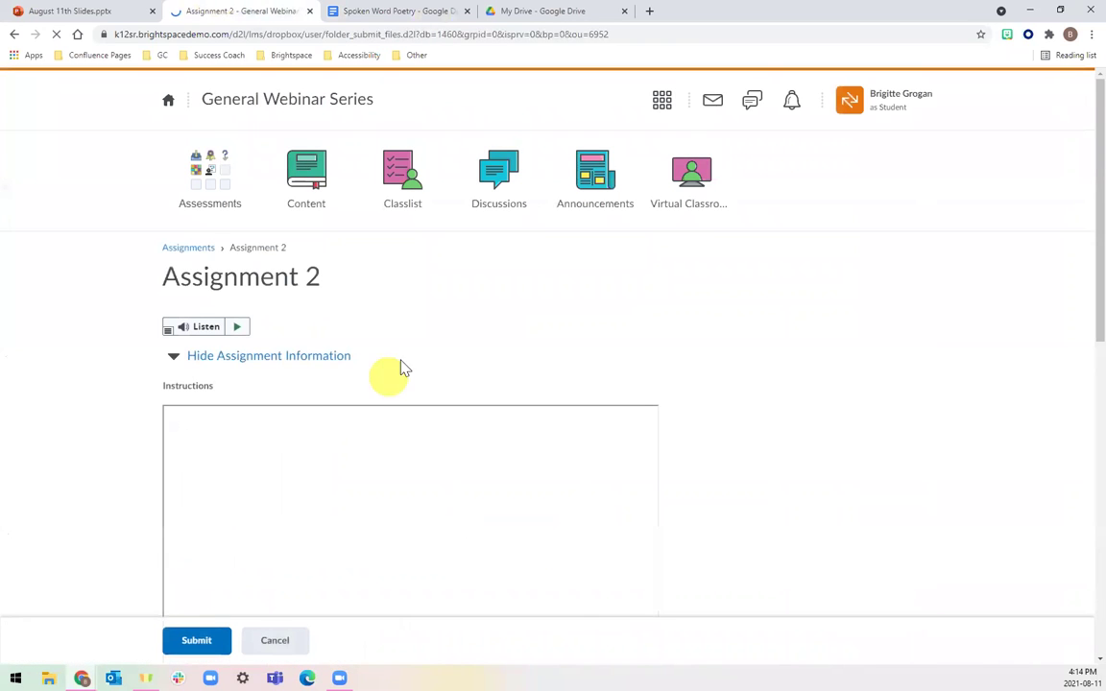
scroll(568, 293, "down", 3)
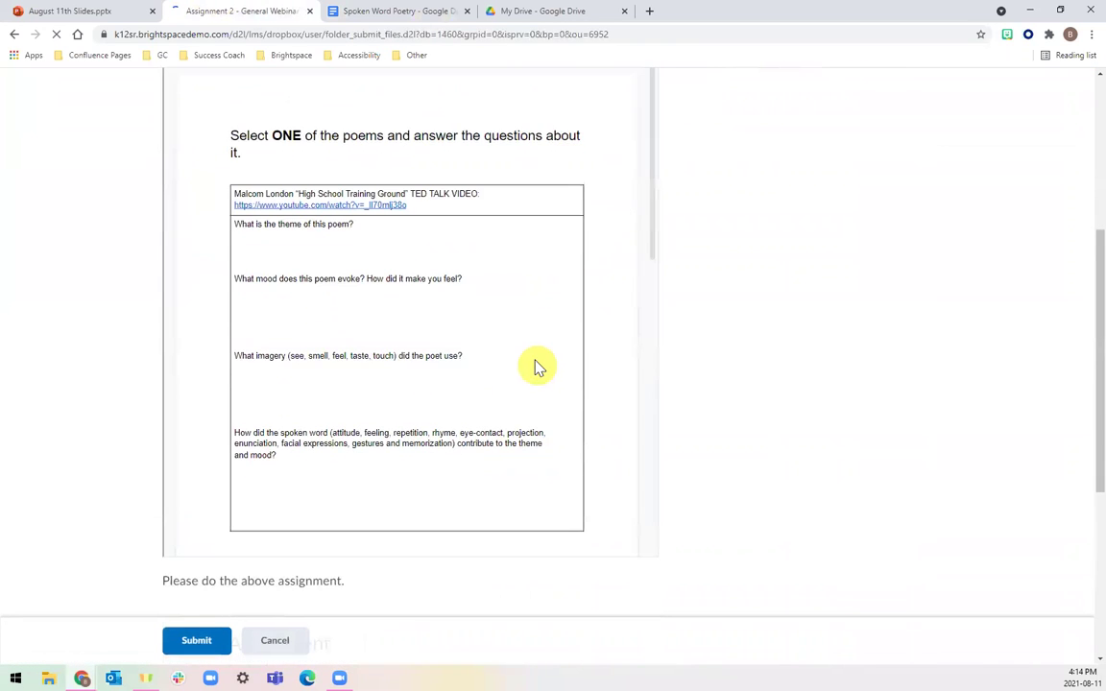
scroll(425, 341, "down", 5)
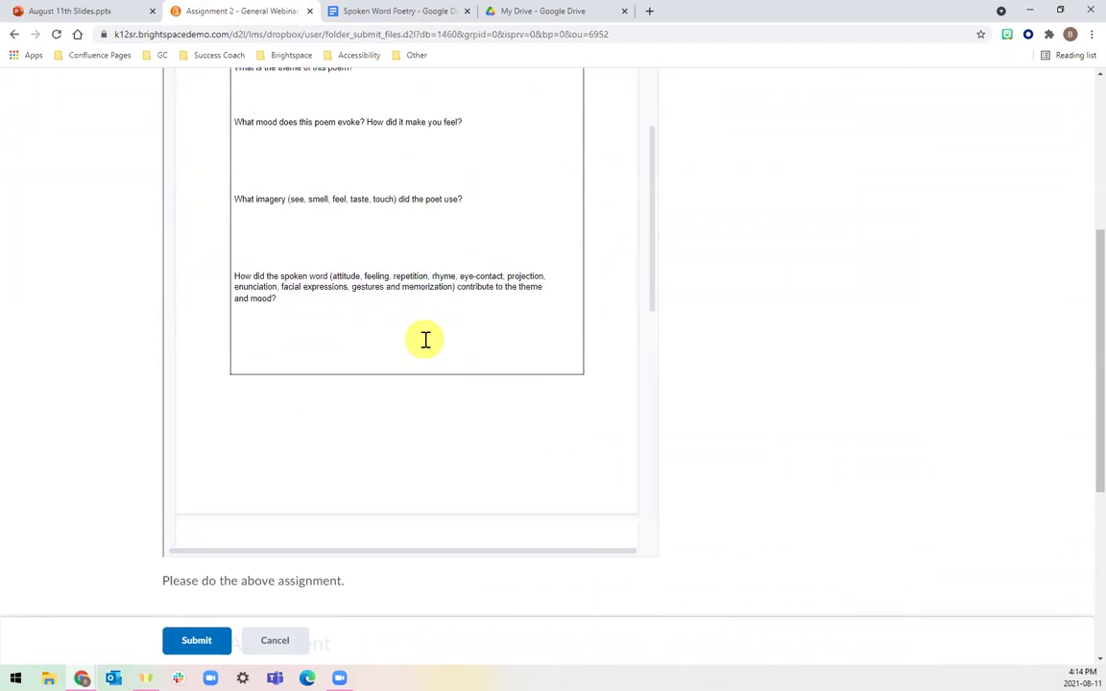
scroll(425, 341, "down", 5)
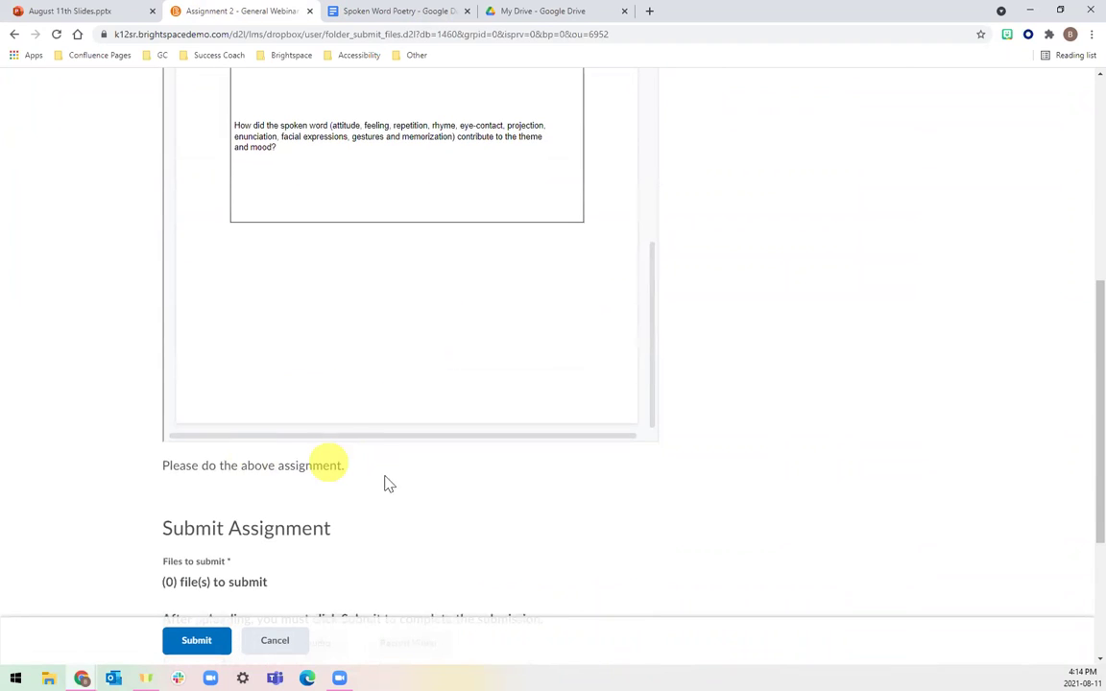
scroll(406, 481, "down", 2)
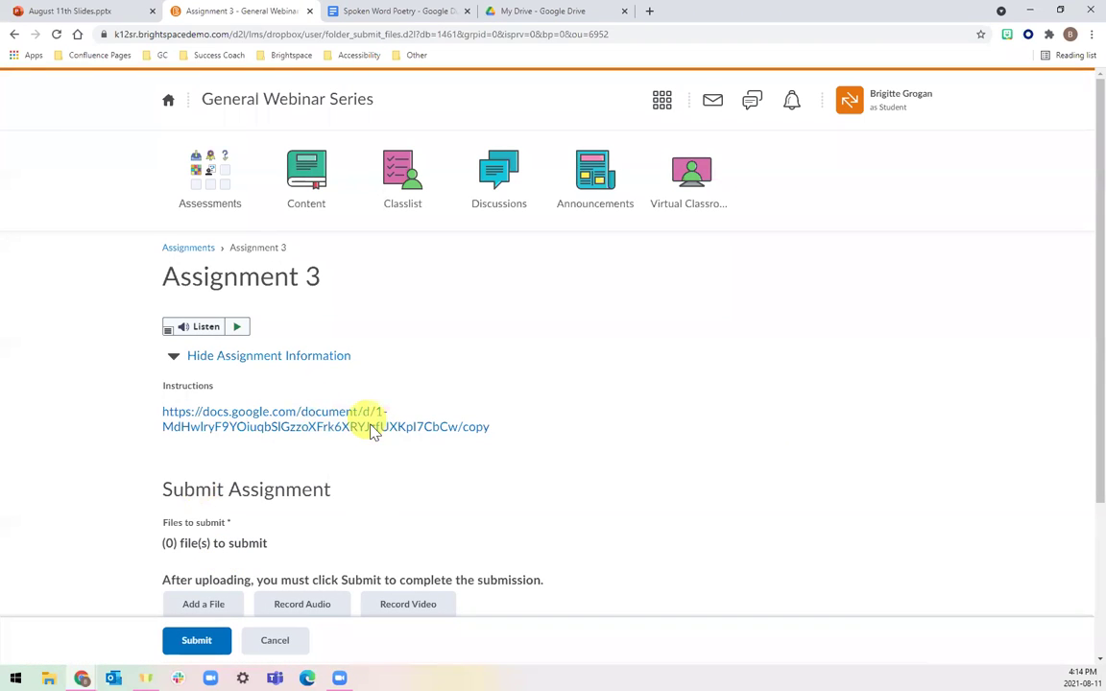
Copy Assignment 3's instruction text into a new tab, then close the unwanted search and blank tabs.
left_click_drag(511, 424, 161, 414)
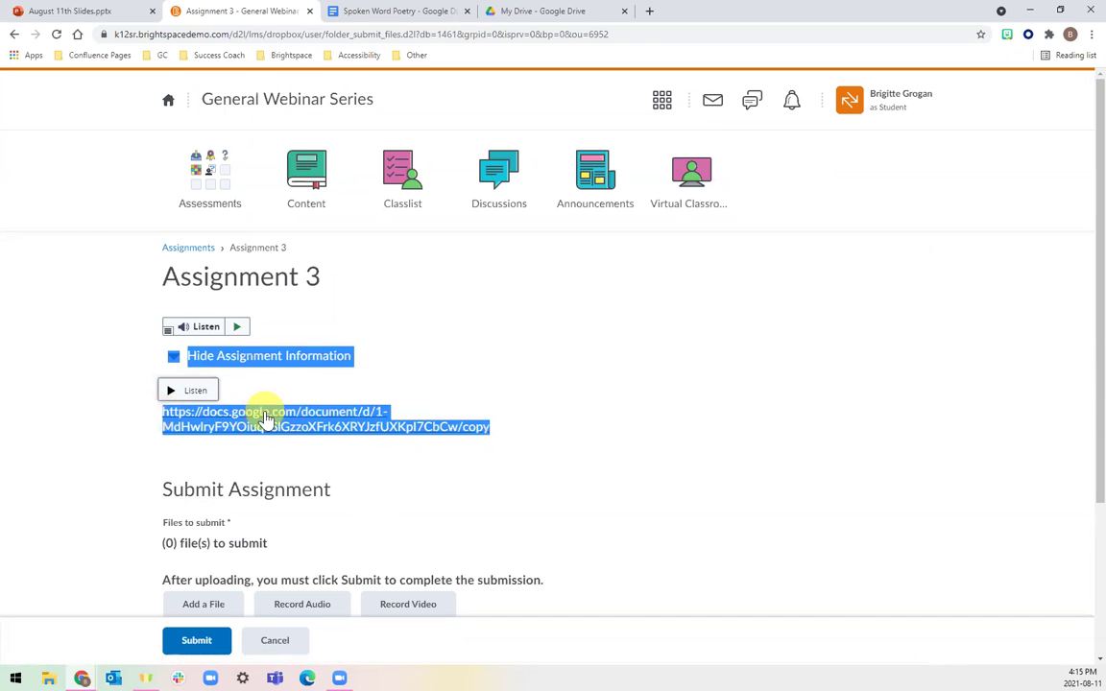
left_click(651, 14)
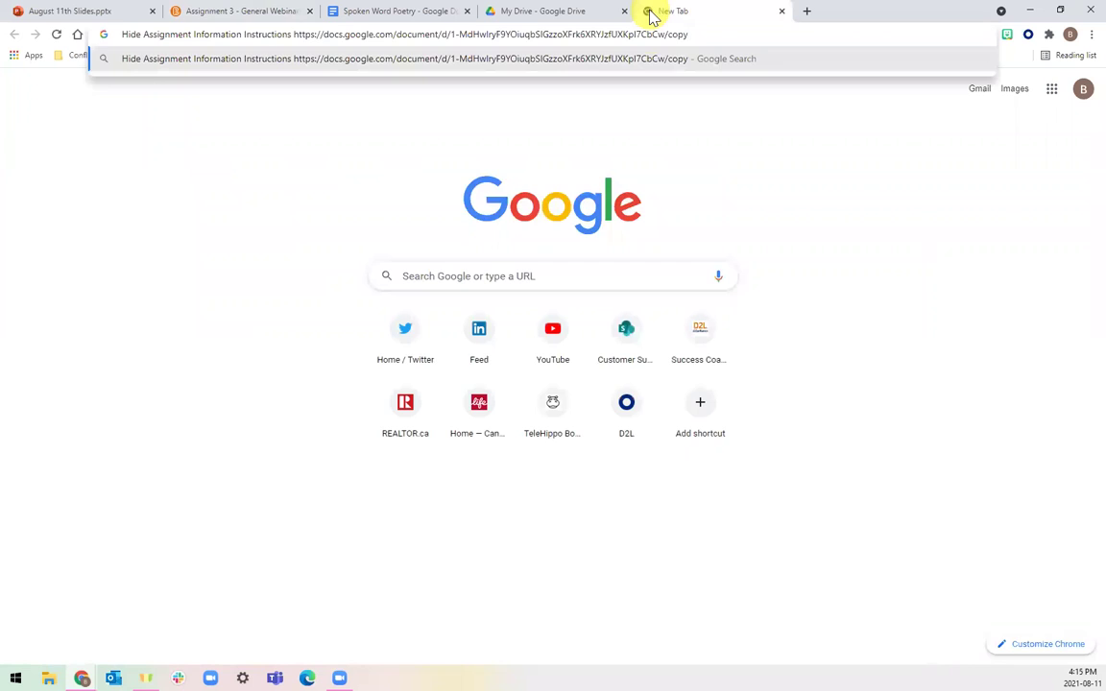
key("Return")
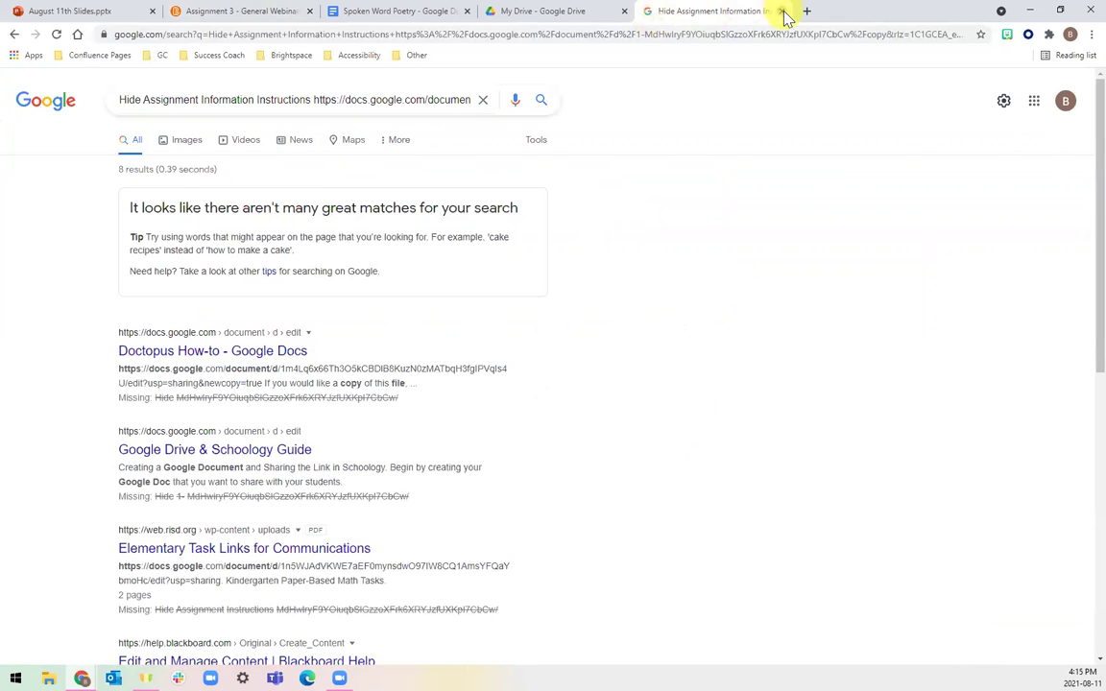
left_click(783, 12)
left_click(651, 14)
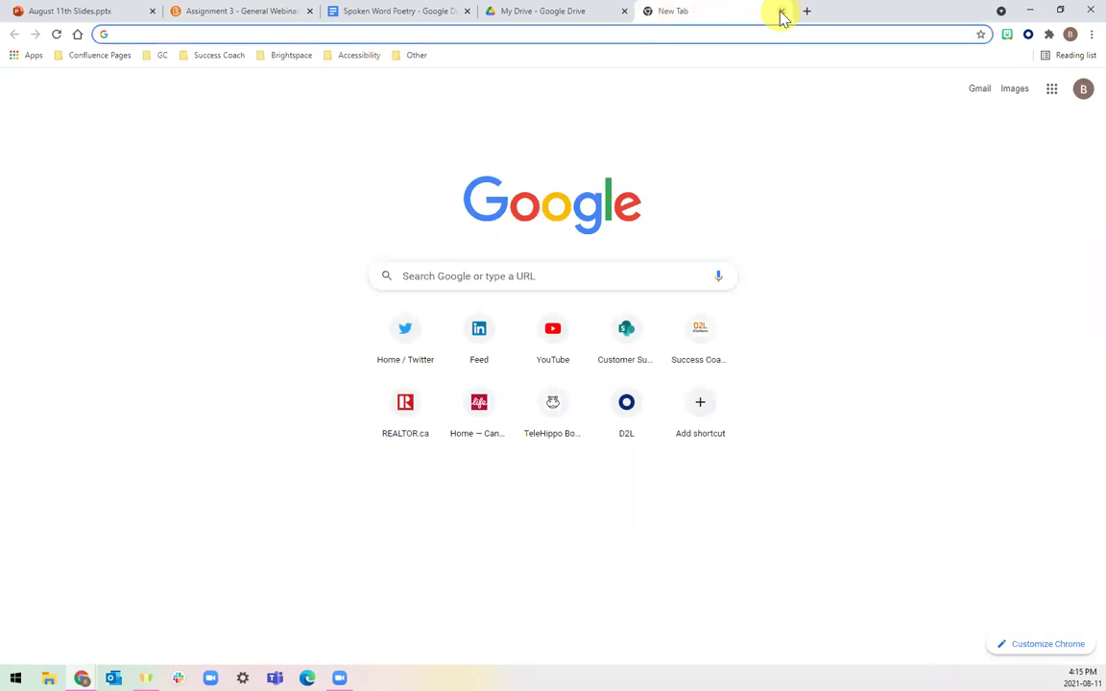
left_click(781, 12)
Reselect only the Google Docs /copy URL and open a fresh blank tab for it.
left_click(506, 371)
left_click_drag(141, 417, 541, 436)
left_click(507, 438)
left_click_drag(451, 444, 163, 420)
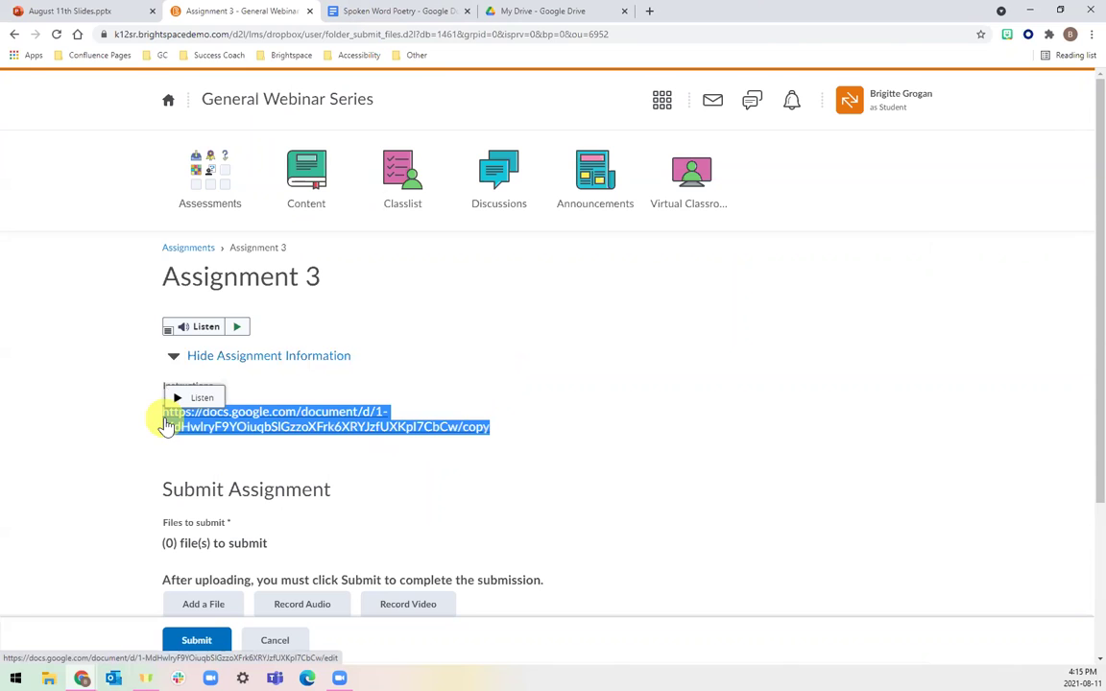
left_click(649, 13)
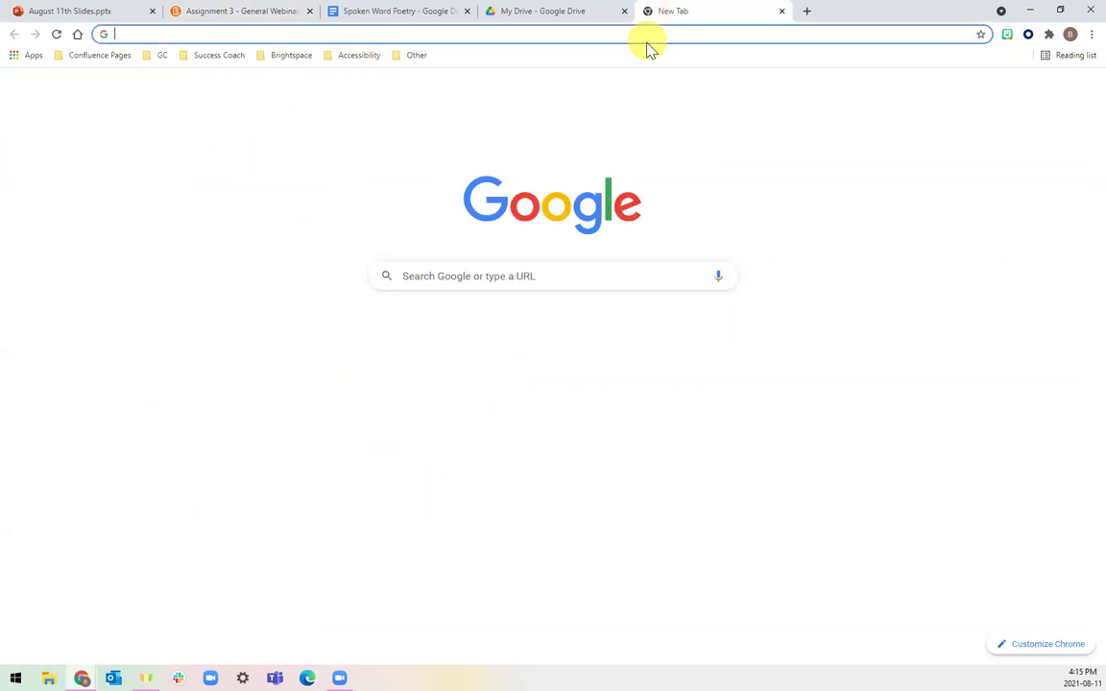
Load the Spoken Word Poetry make-a-copy link in a new tab, then return to Assignment 3.
key("Return")
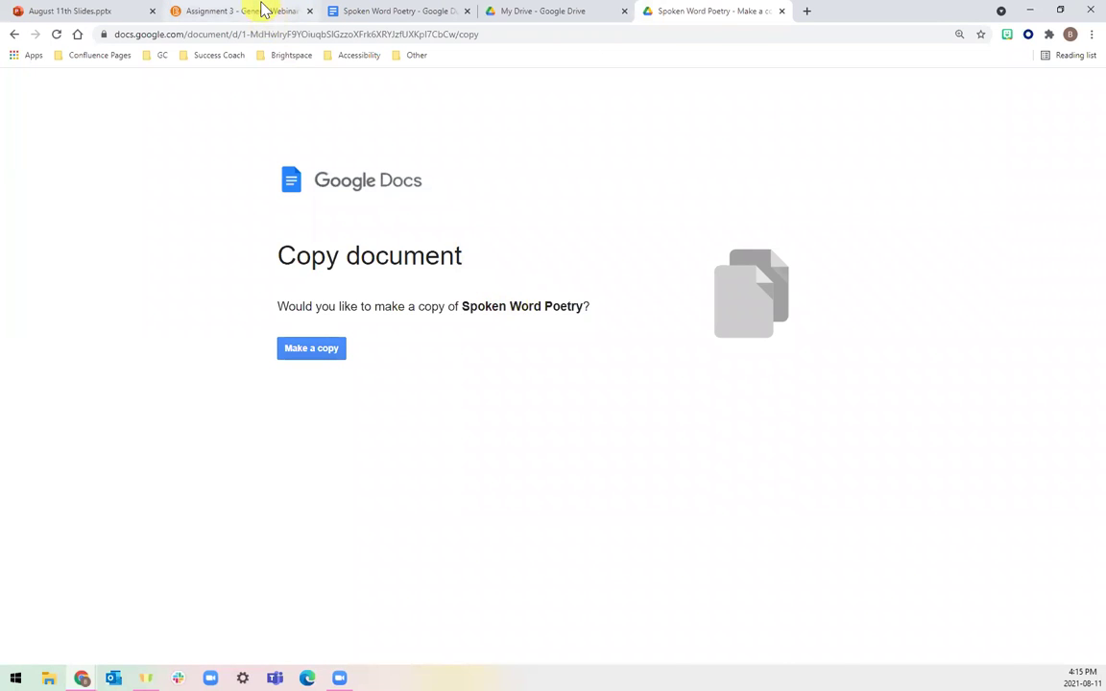
left_click(263, 10)
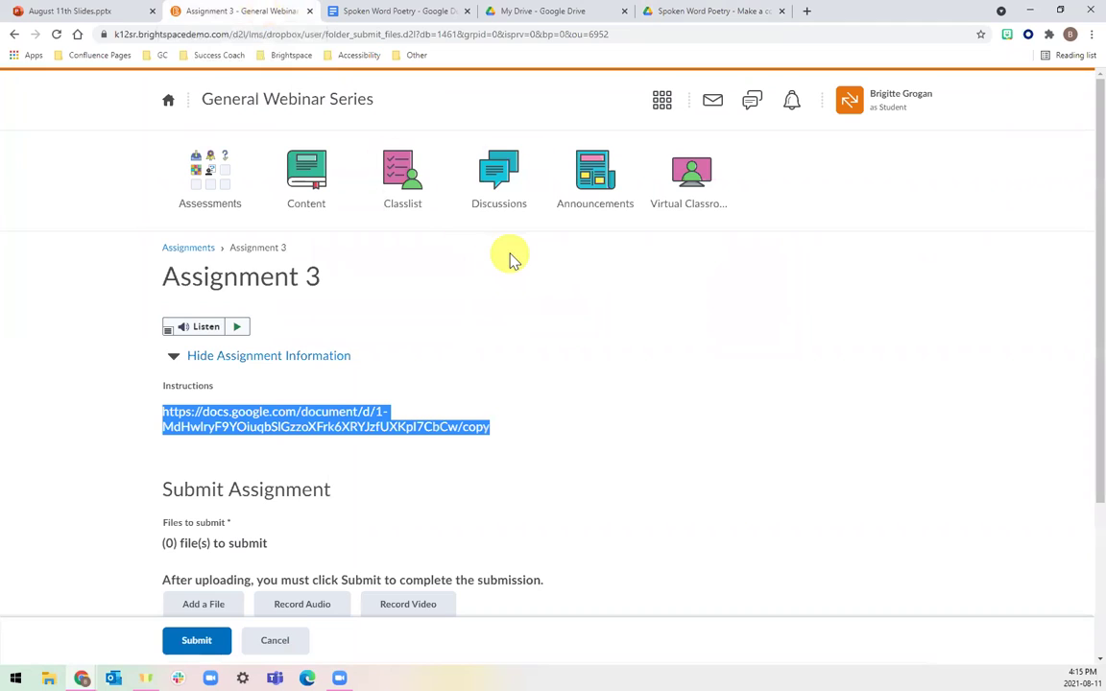
Cancel out of Assignment 3 without submitting anything.
left_click(520, 303)
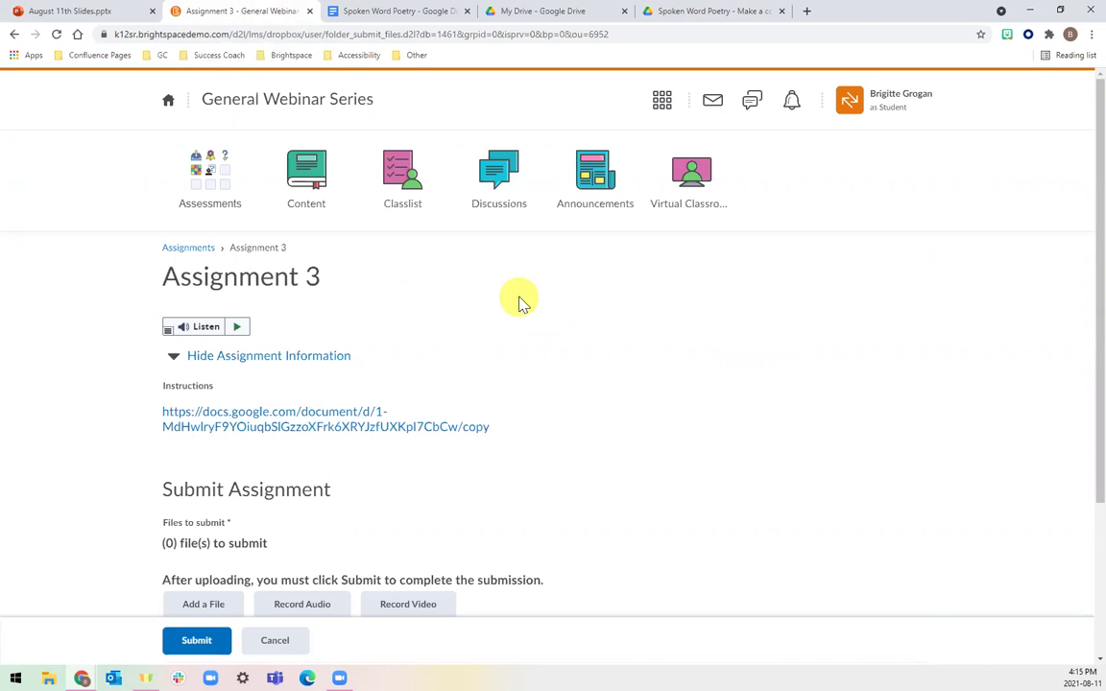
scroll(520, 302, "down", 5)
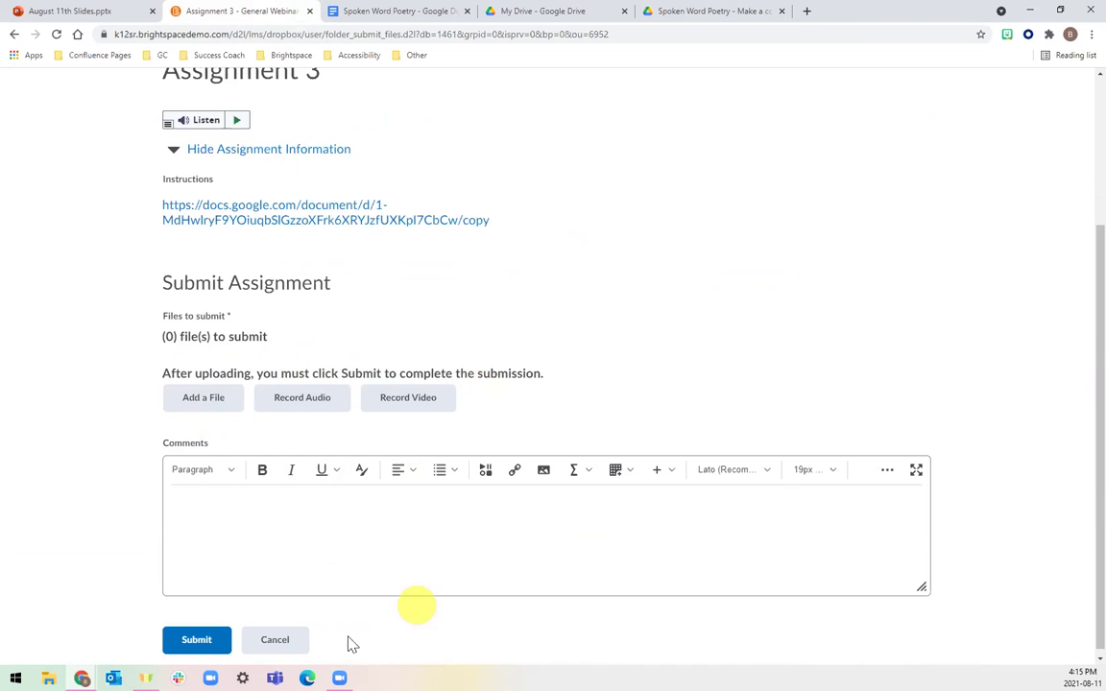
left_click(275, 640)
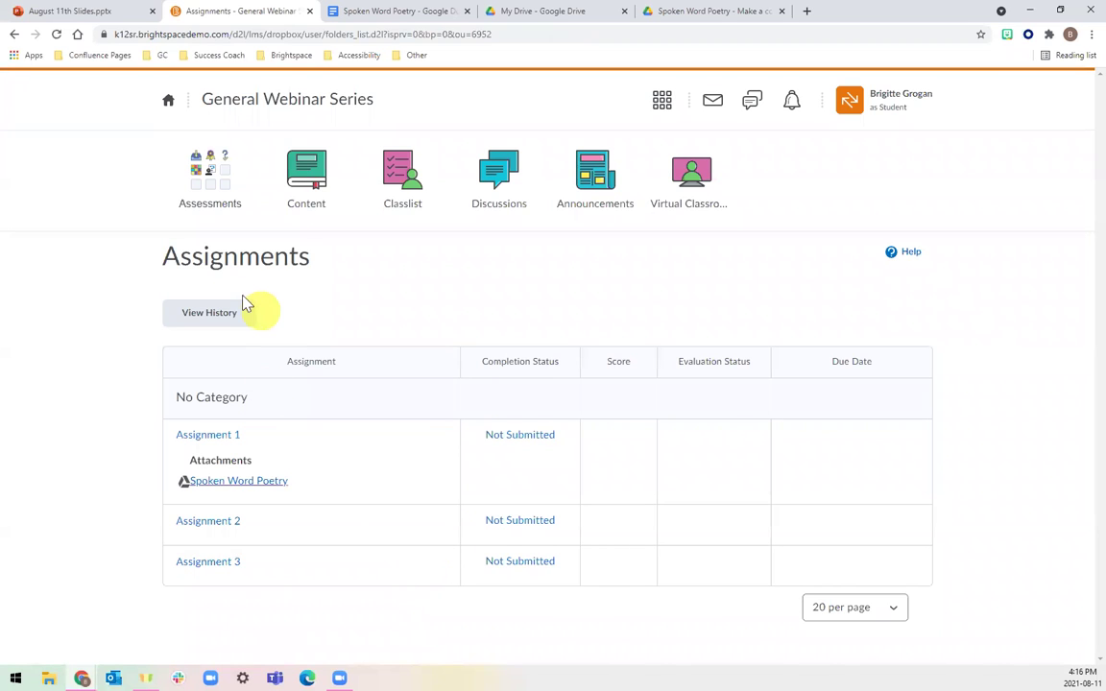
Stop viewing the course as a student and switch to the August 11th Slides deck.
left_click(883, 100)
left_click(973, 151)
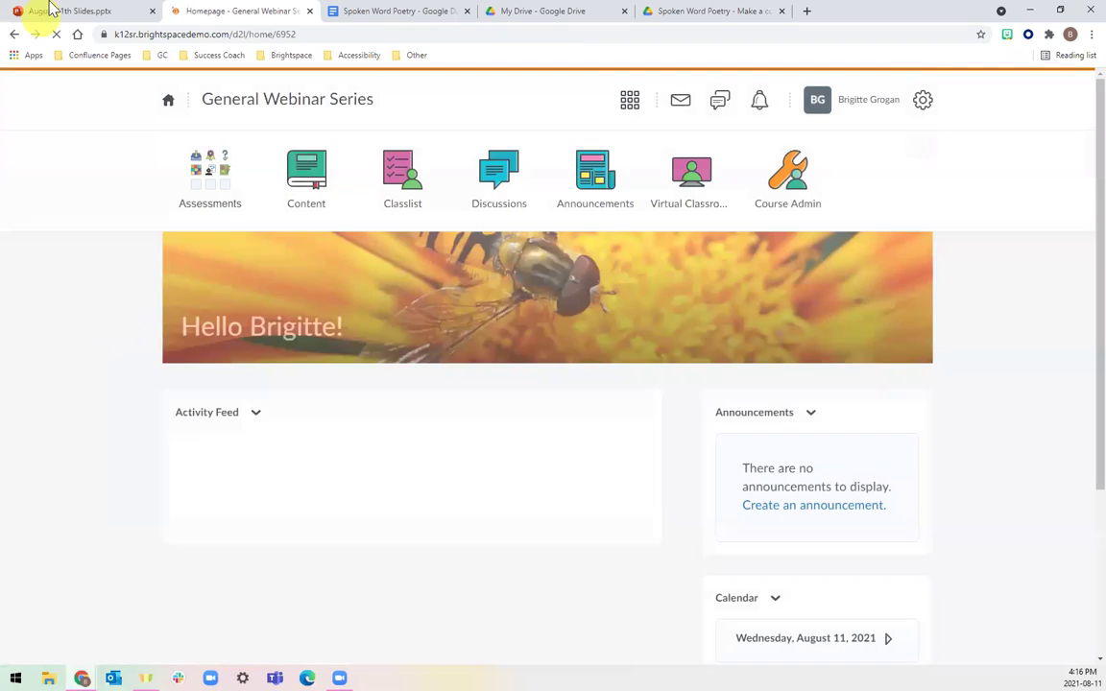
left_click(51, 11)
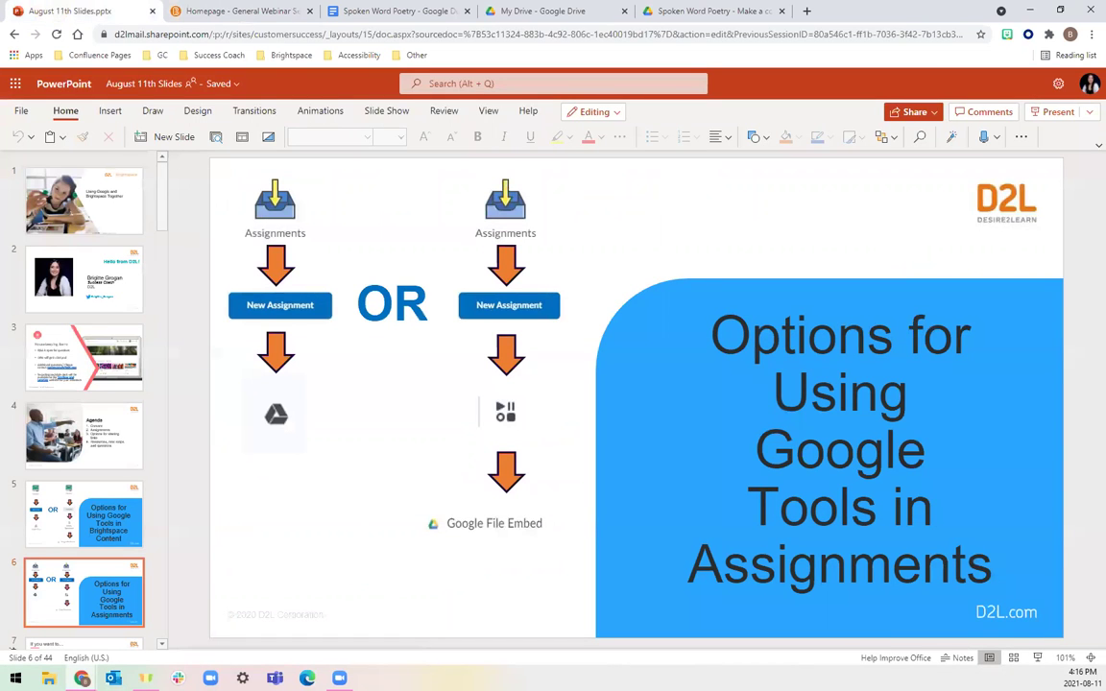
Present the 'If you want to…' slide with its first bullets, then return to the Brightspace homepage.
left_click(1038, 658)
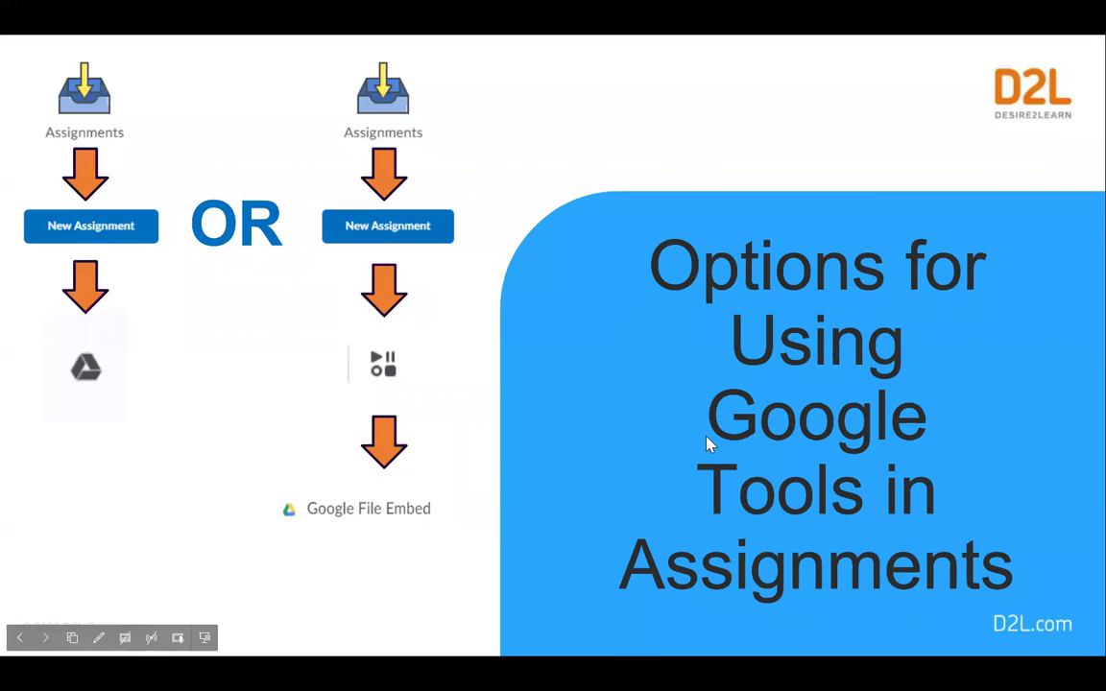
left_click(707, 443)
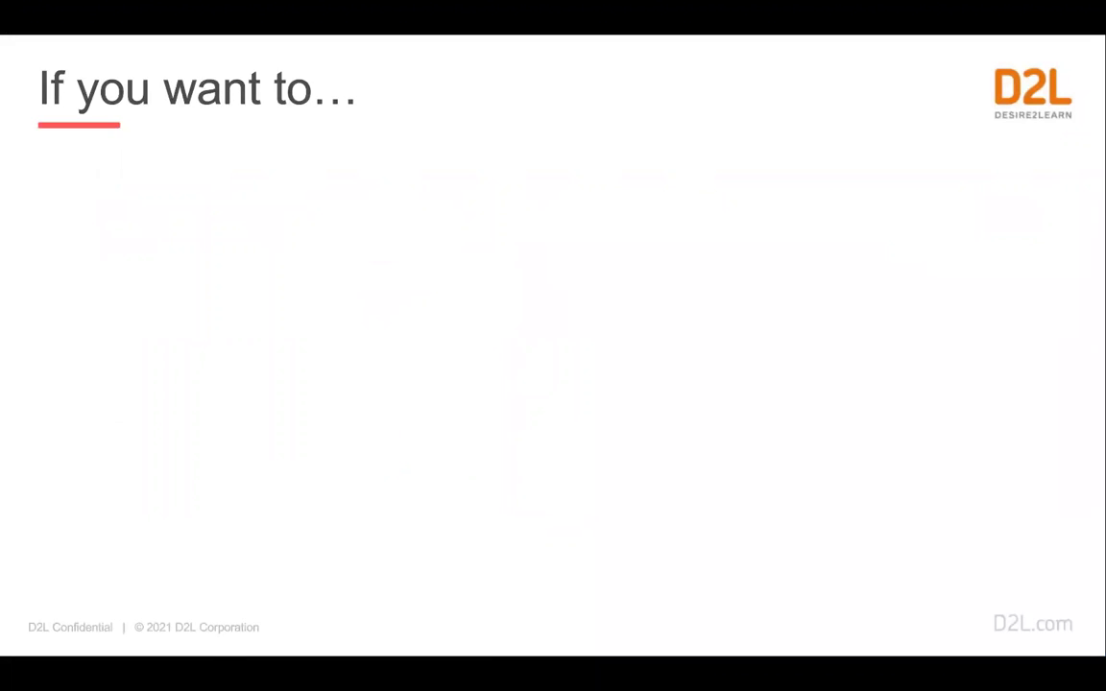
key("Right")
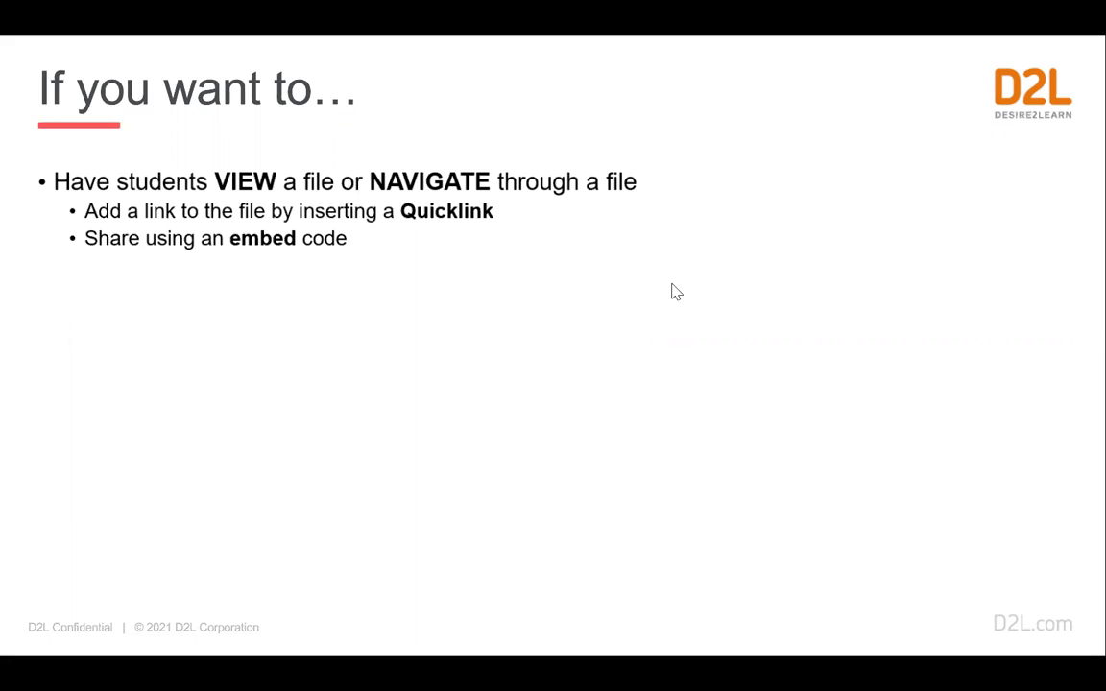
key("Escape")
left_click(222, 11)
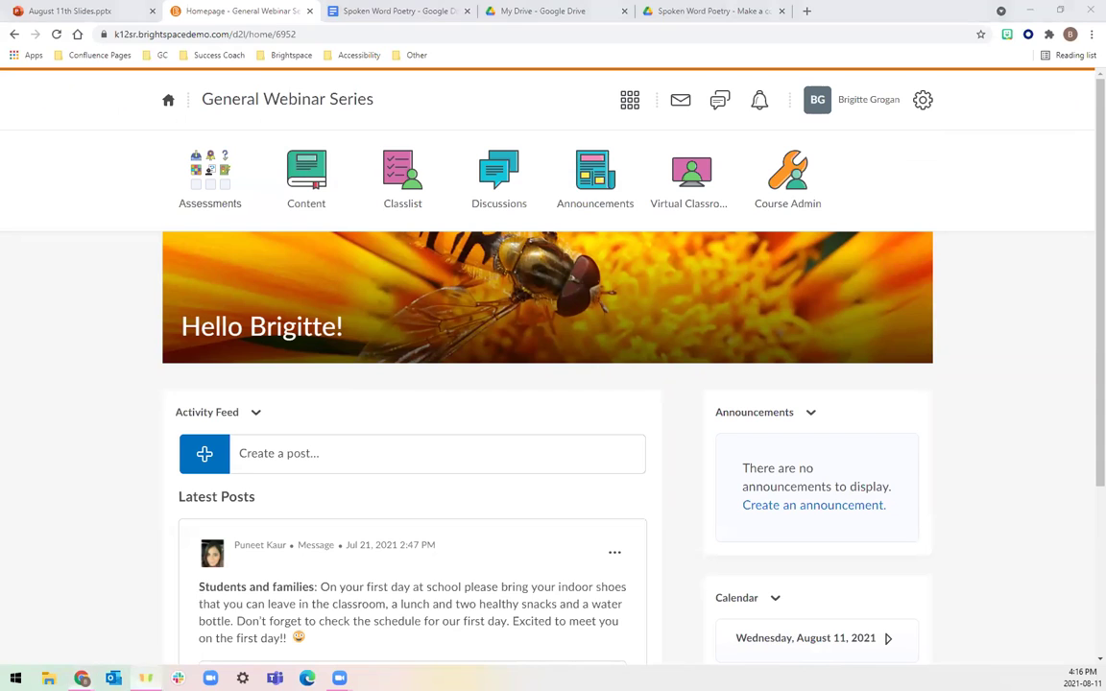
Start a new course announcement with the headline 'Announcement'.
left_click(748, 423)
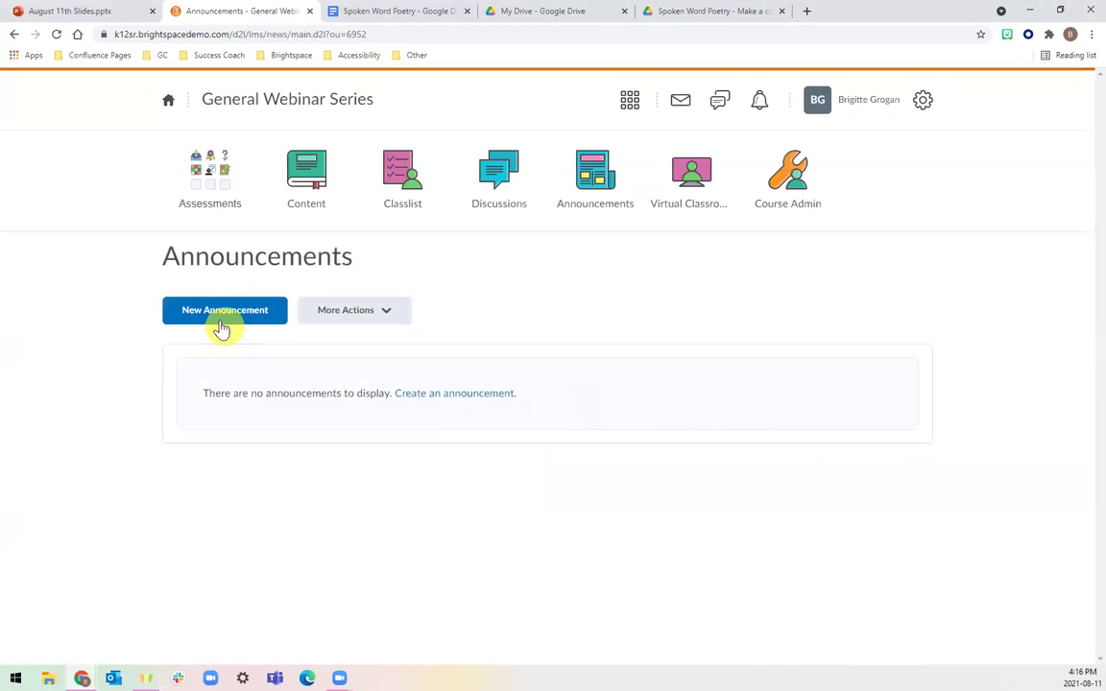
left_click(219, 313)
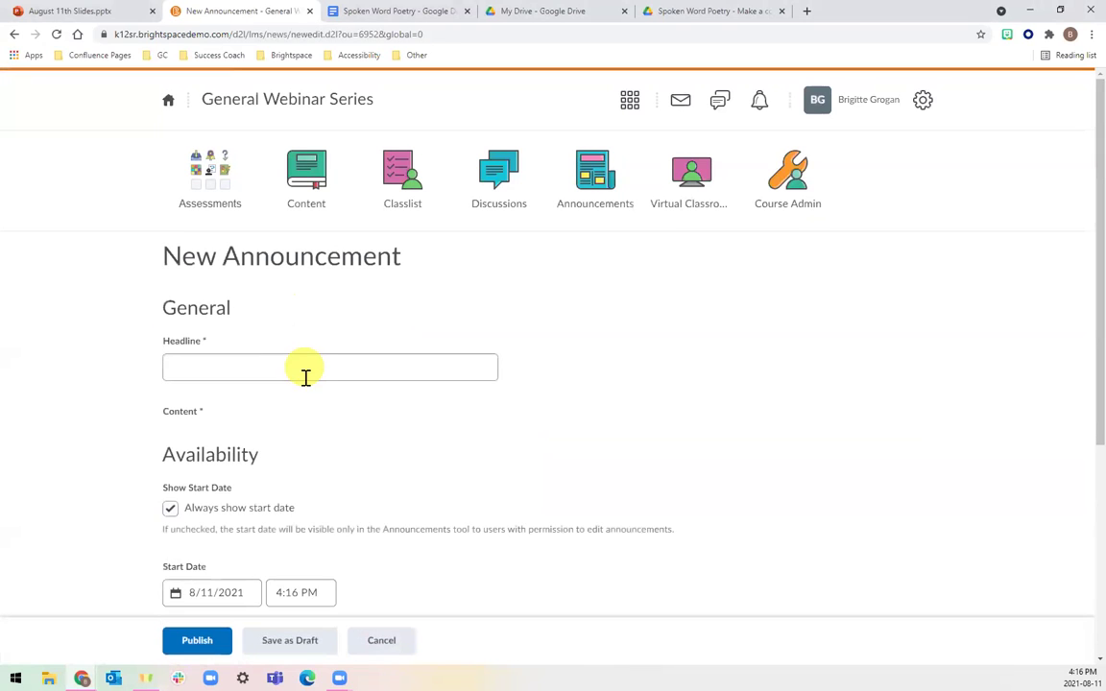
left_click(303, 374)
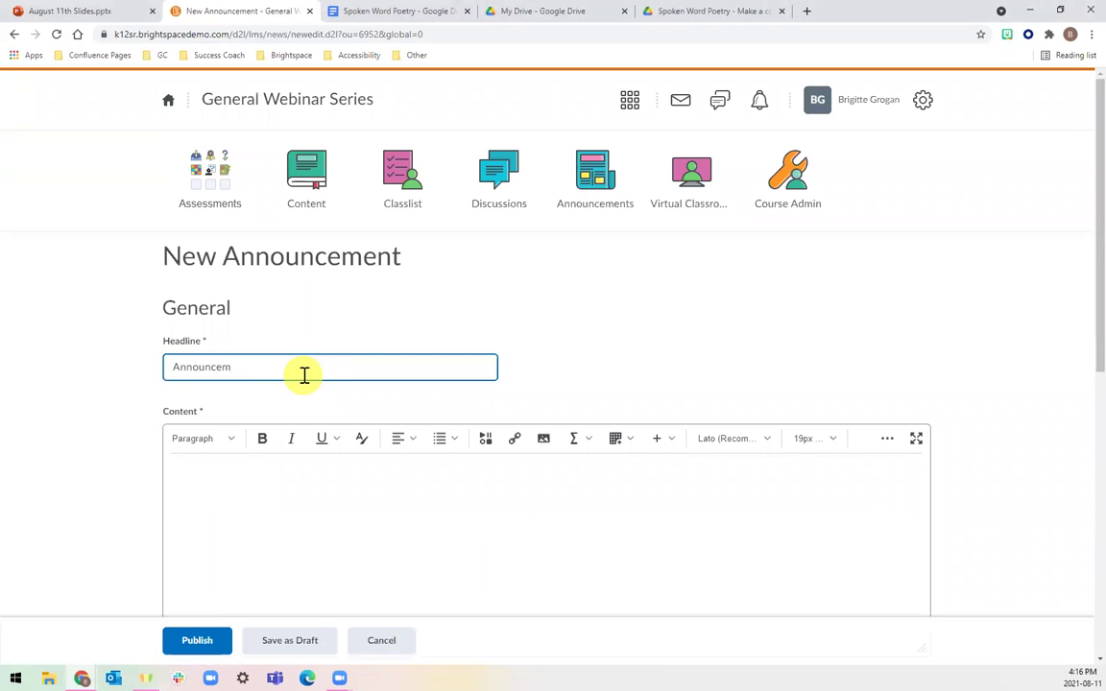
type("Announcement")
Insert a Google Drive quicklink to the Spoken Word Poetry document into the announcement content.
left_click(326, 513)
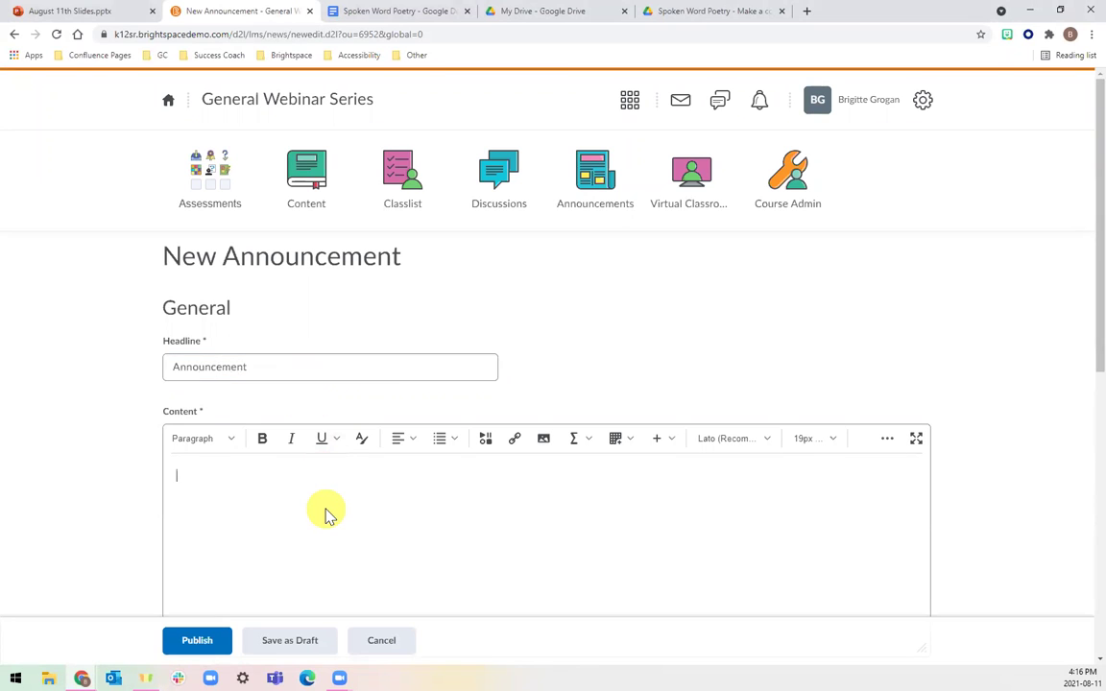
scroll(325, 514, "down", 1)
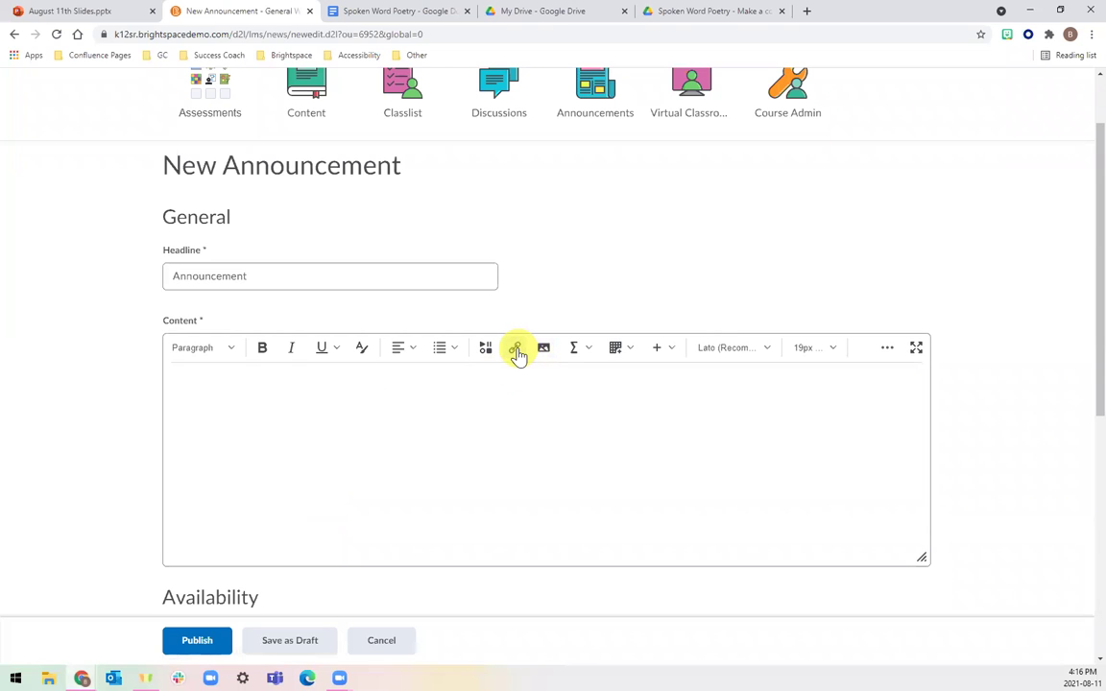
left_click(516, 352)
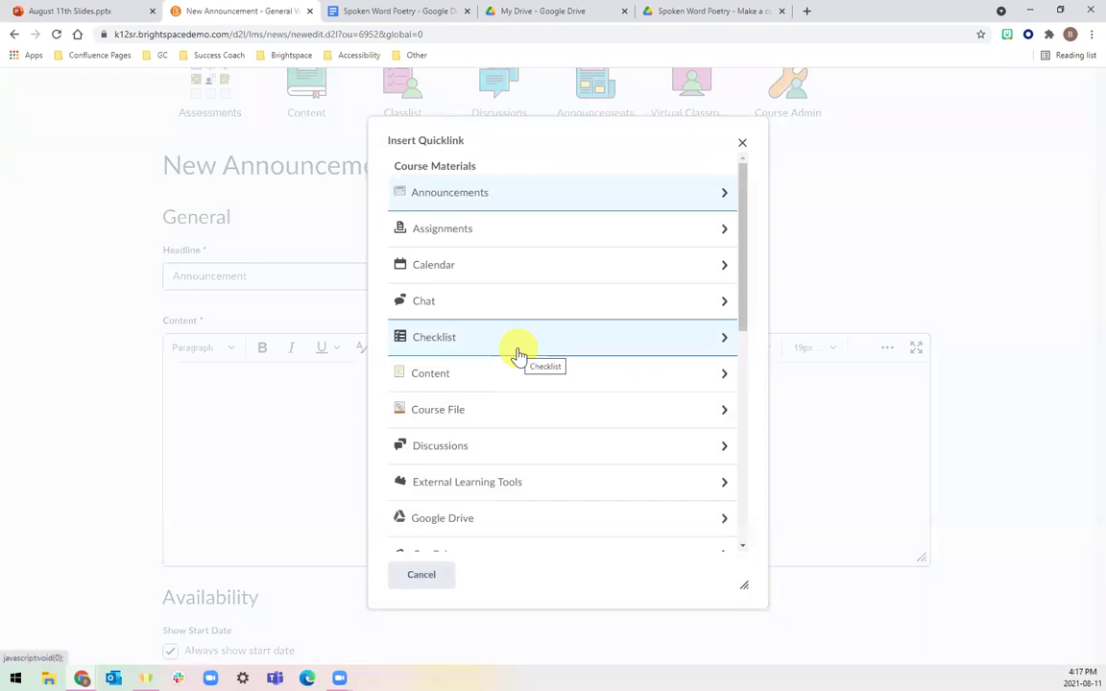
scroll(517, 354, "down", 2)
left_click(507, 424)
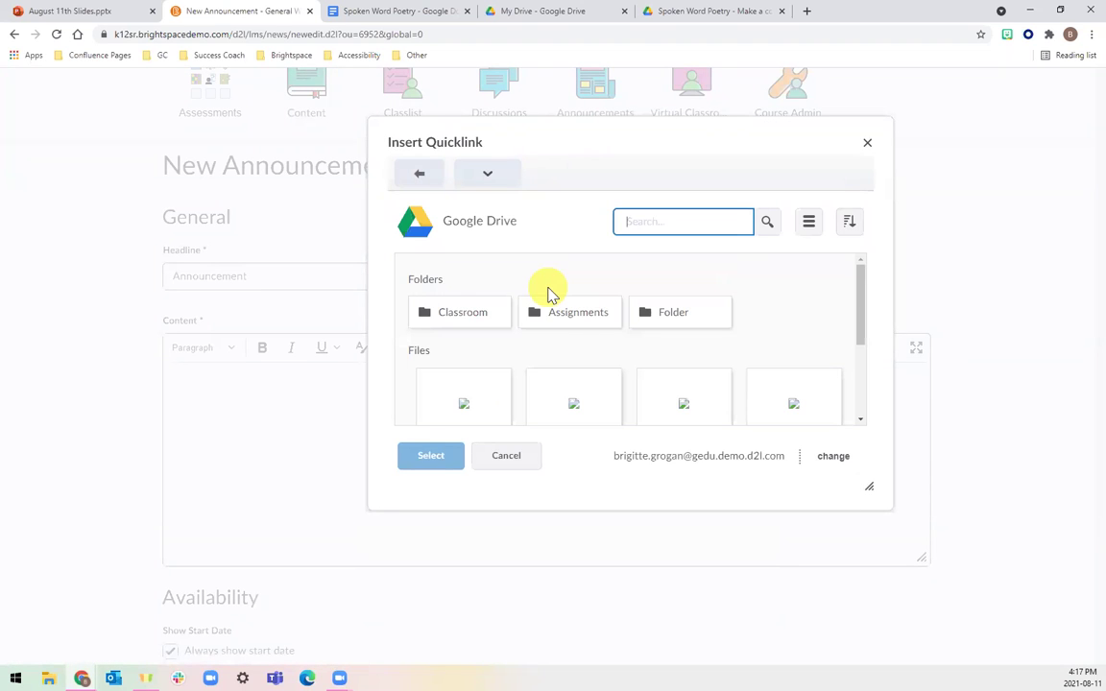
scroll(509, 365, "down", 2)
left_click(475, 331)
left_click(428, 455)
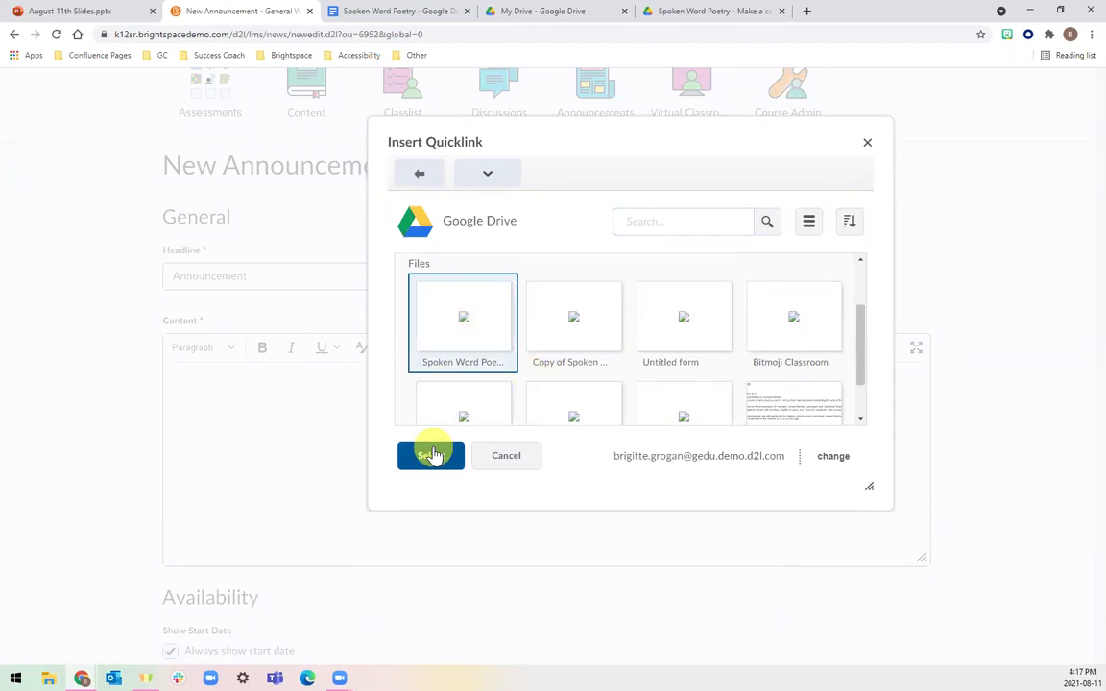
left_click(177, 384)
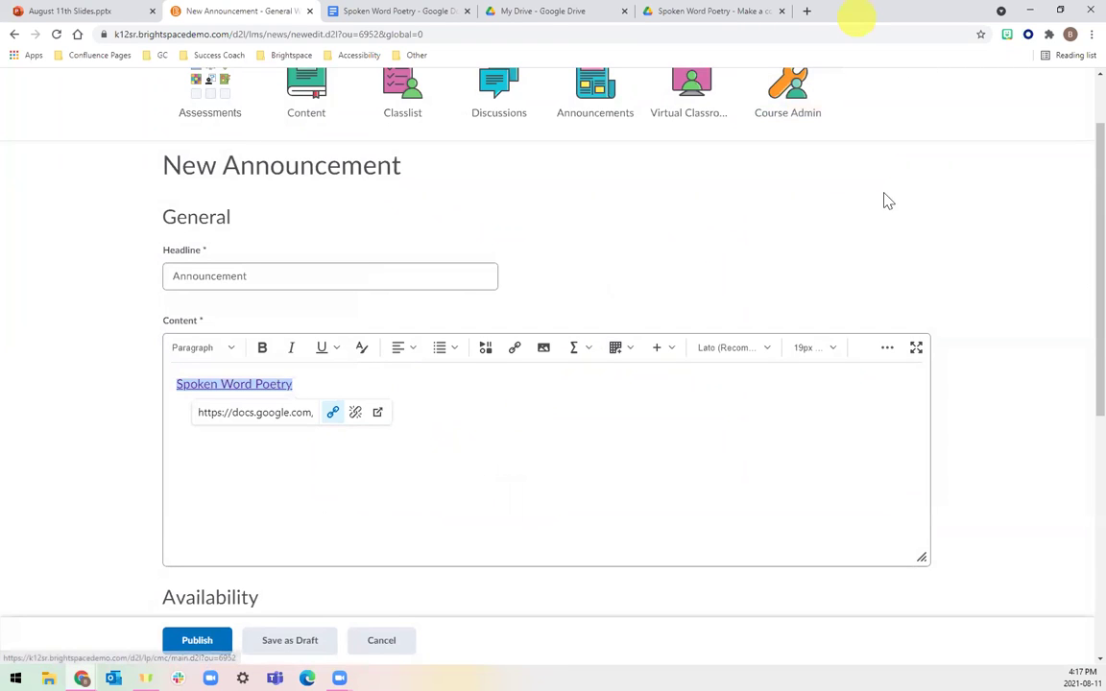
left_click(543, 447)
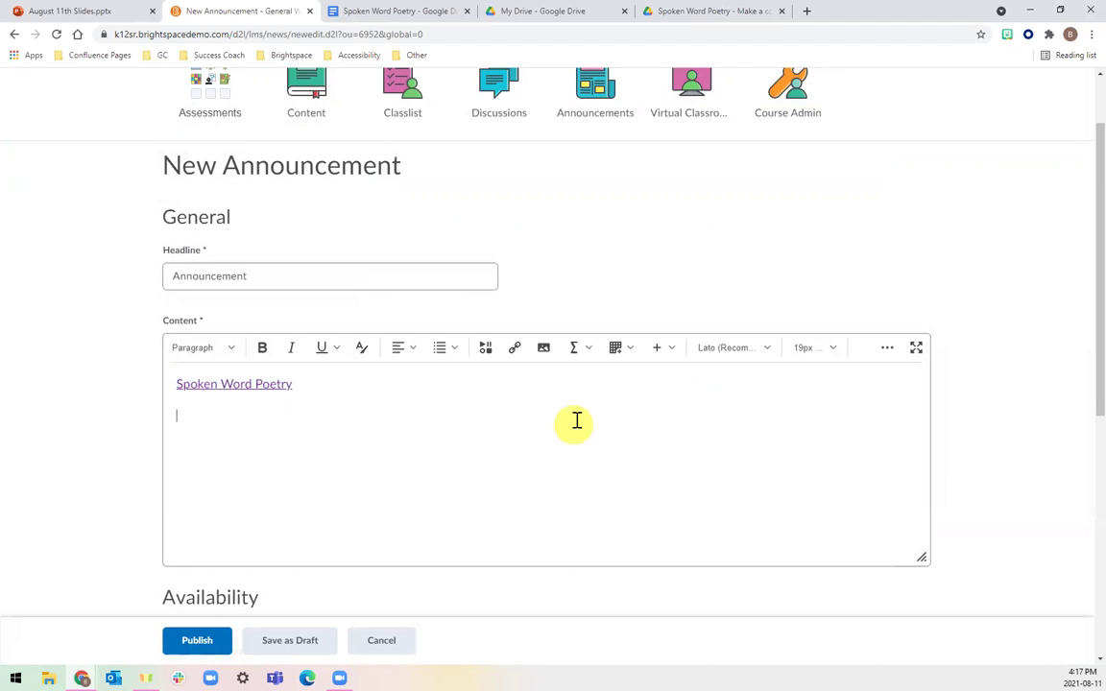
Choose the poem questions Google file from yesterday's Drive files as a Google File Embed.
left_click(485, 351)
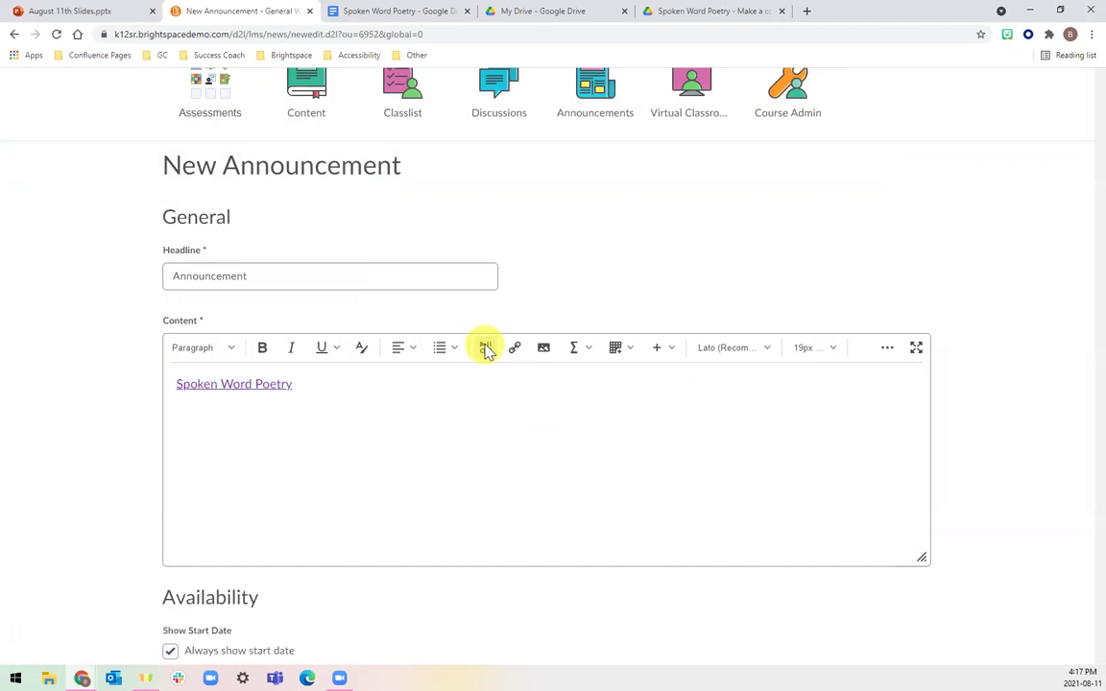
scroll(480, 433, "down", 3)
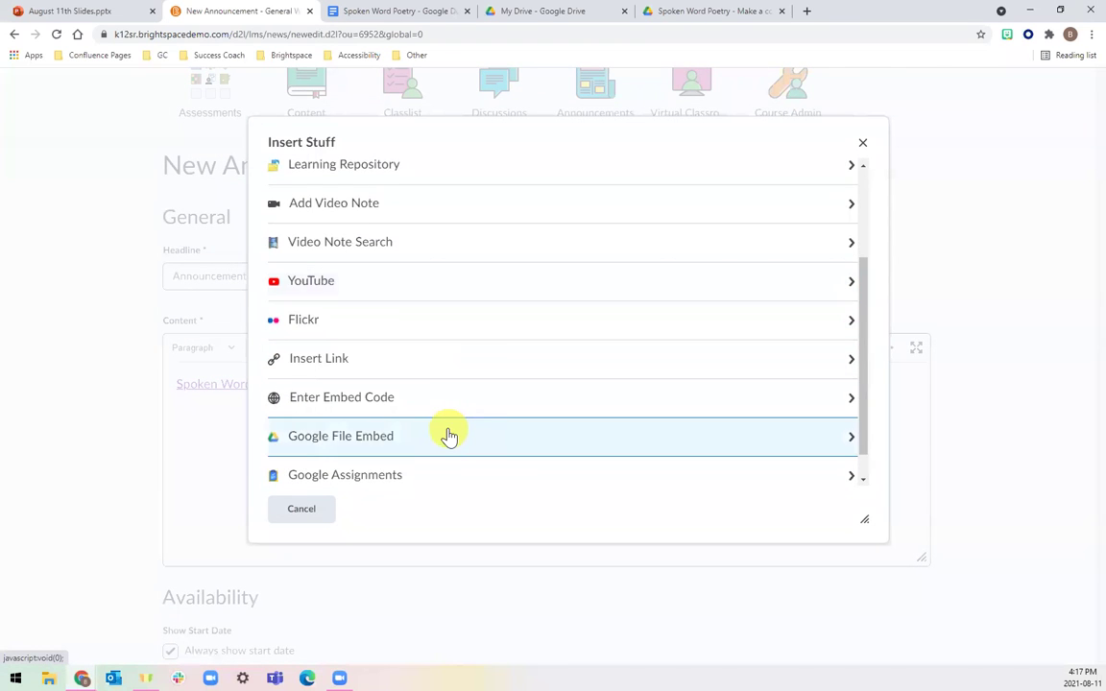
left_click(446, 435)
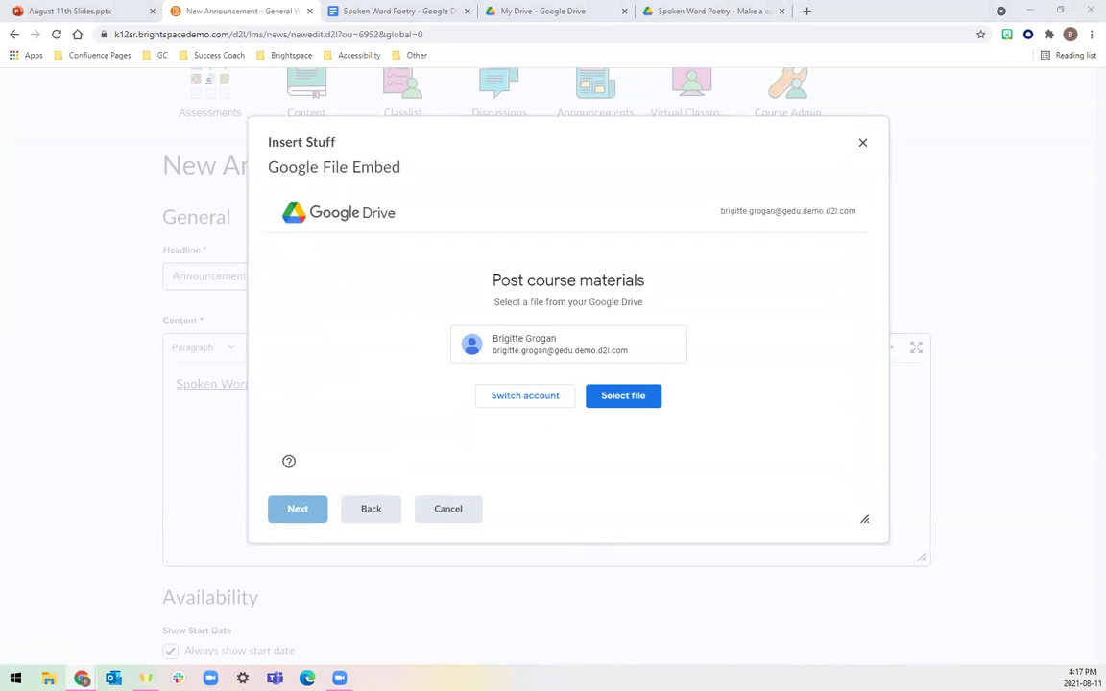
left_click(623, 396)
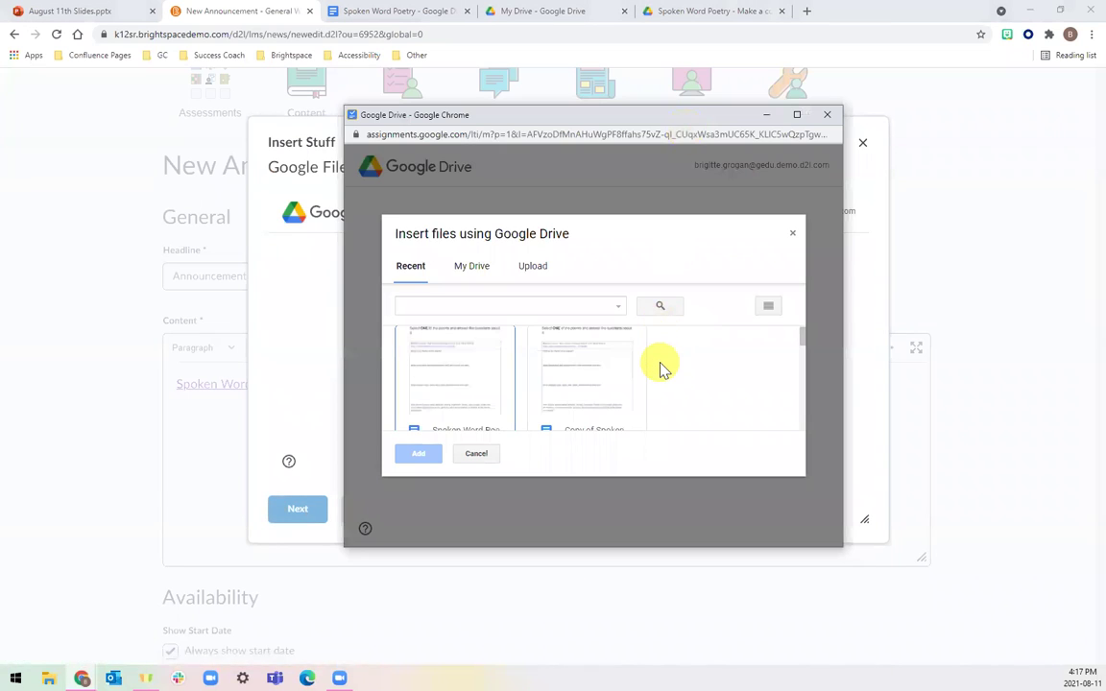
scroll(660, 368, "down", 1)
scroll(488, 368, "down", 2)
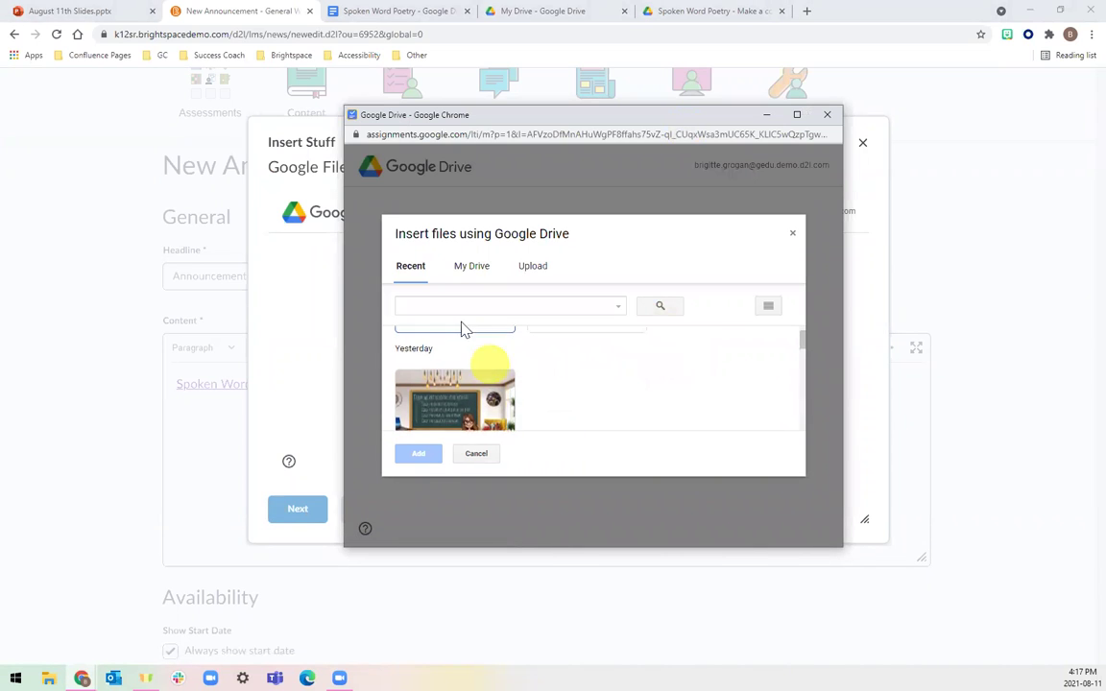
left_click(448, 401)
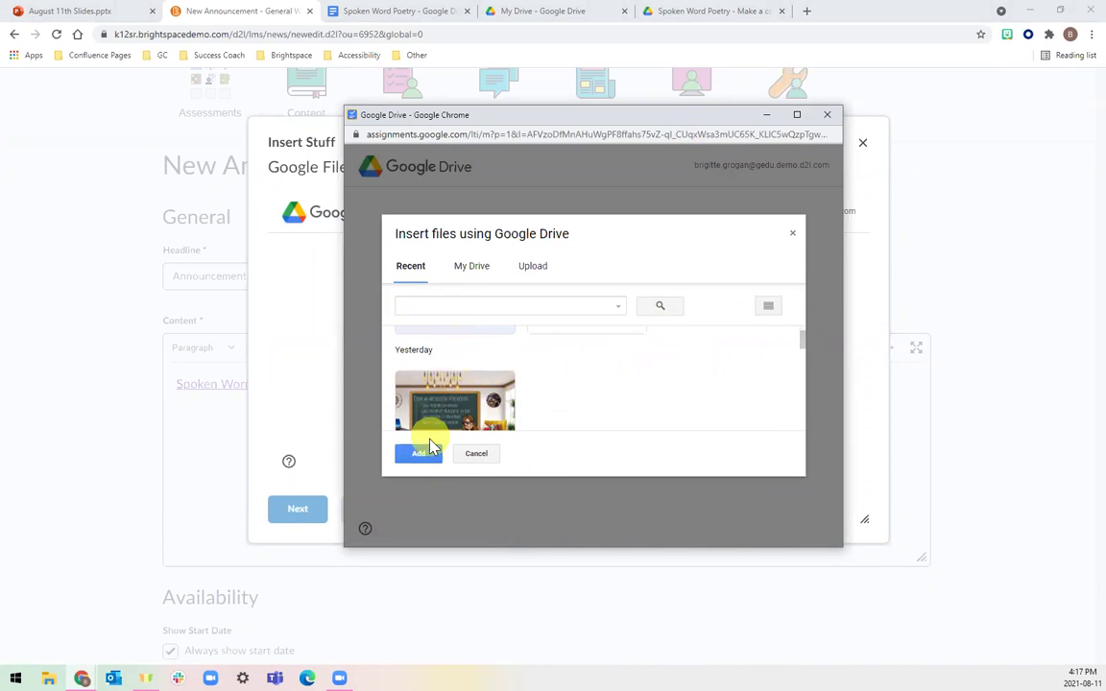
left_click(419, 454)
Allow link sharing and insert the embedded document below the Spoken Word Poetry link.
left_click(699, 381)
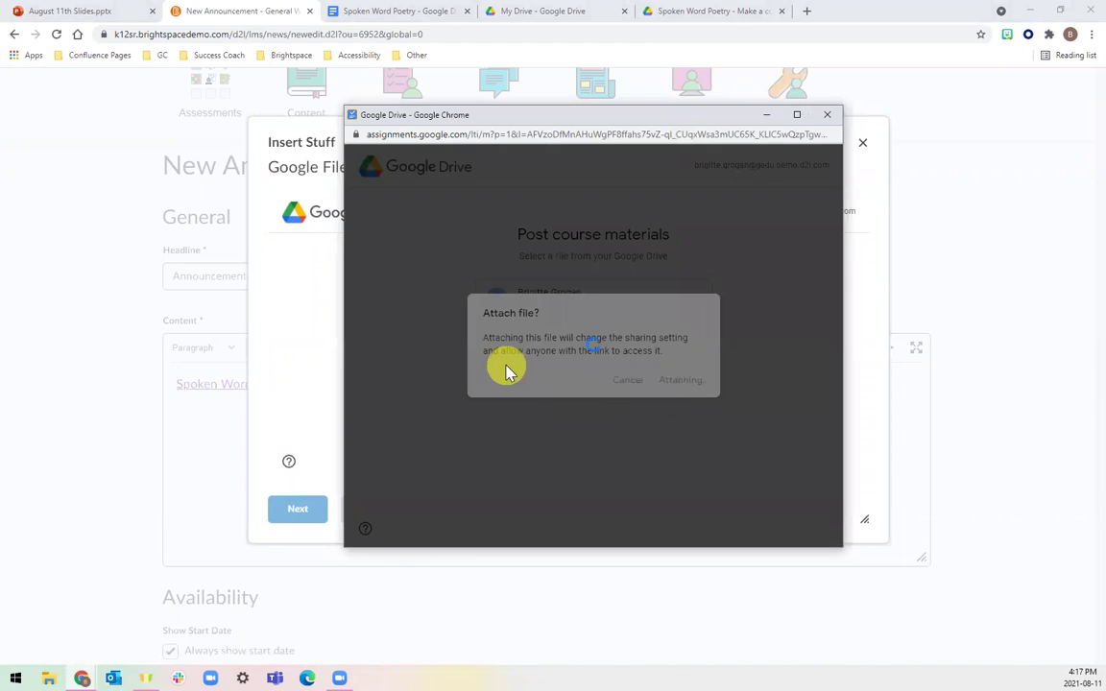
left_click(313, 512)
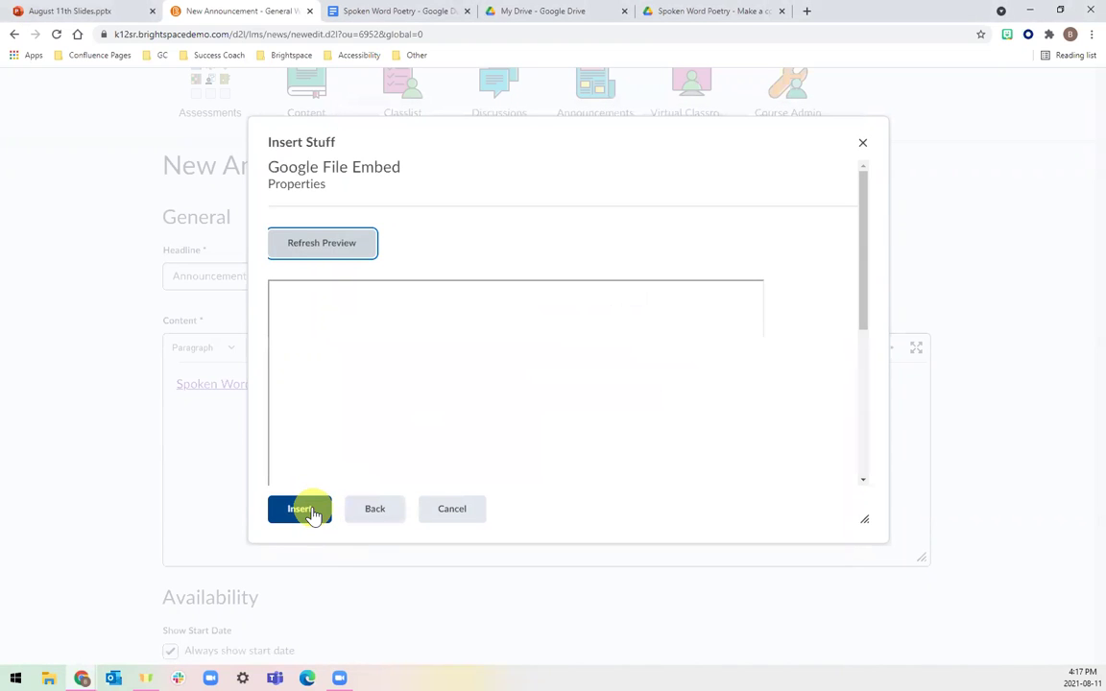
left_click(311, 512)
scroll(744, 482, "up", 3)
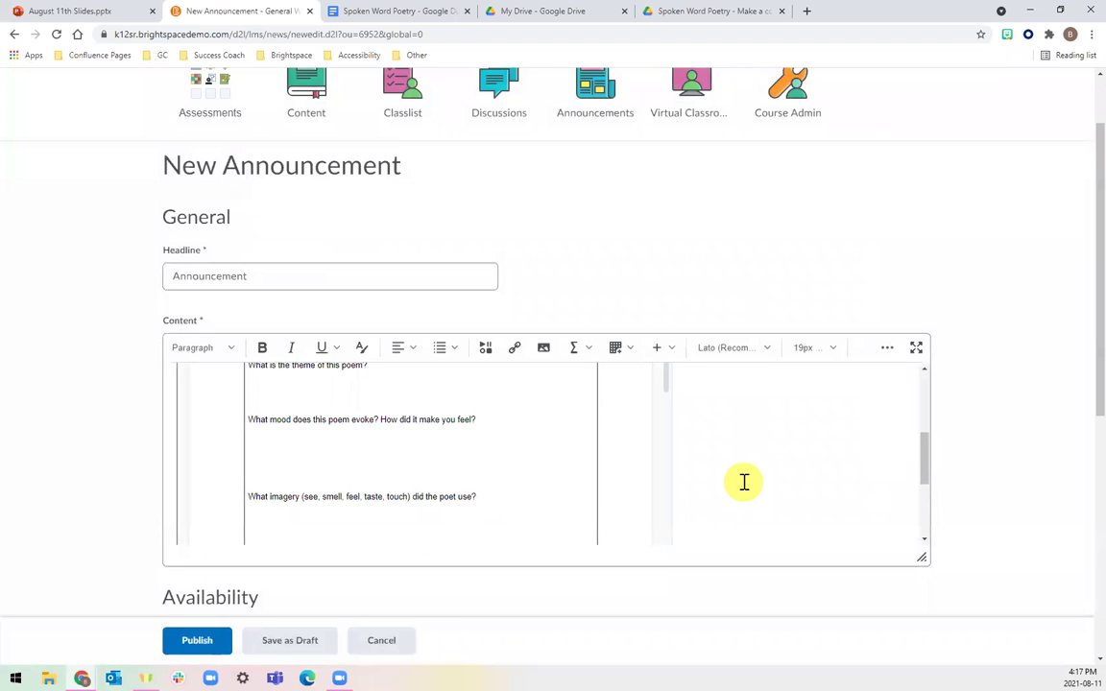
scroll(744, 482, "down", 1)
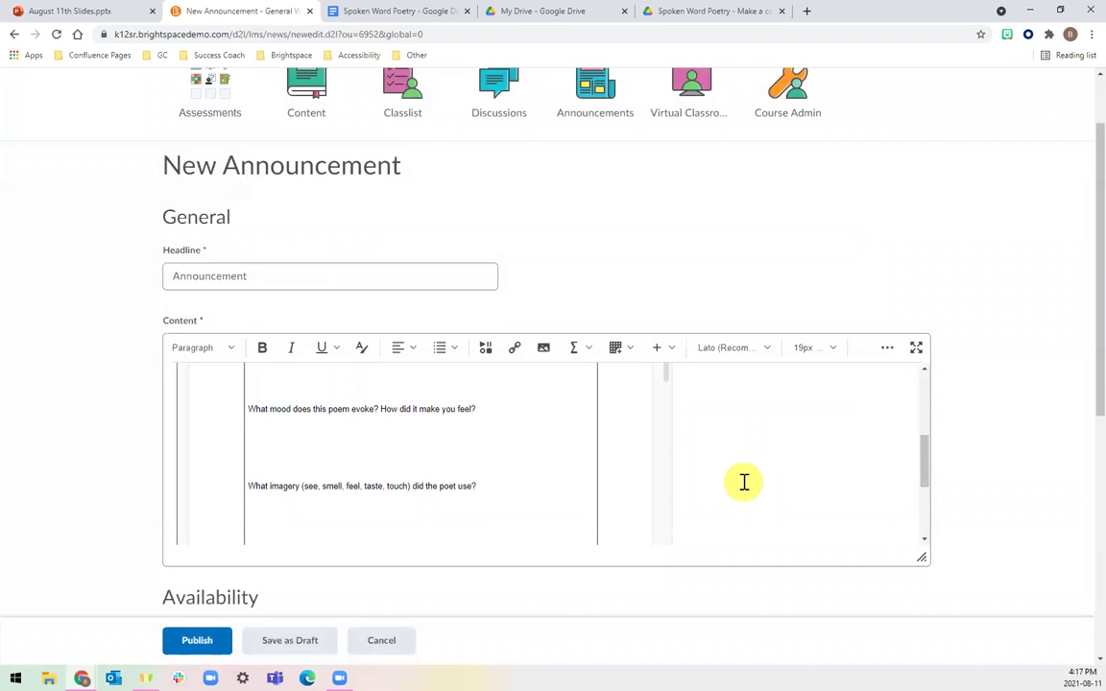
Publish the announcement and open it from the course homepage widget.
left_click(213, 649)
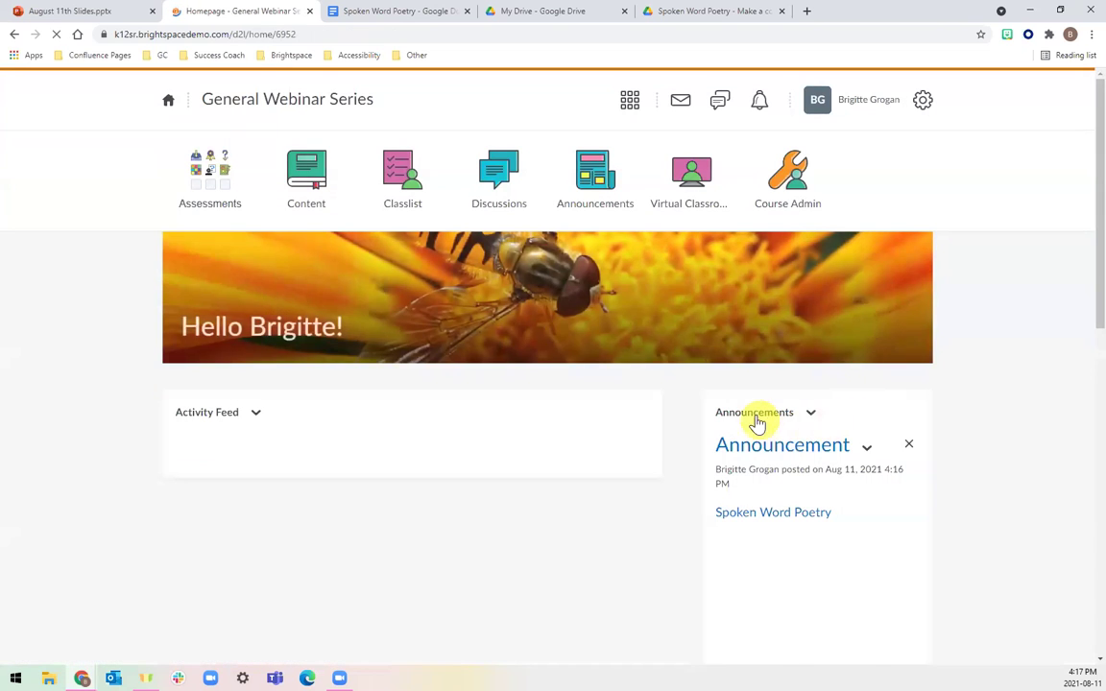
scroll(763, 417, "down", 2)
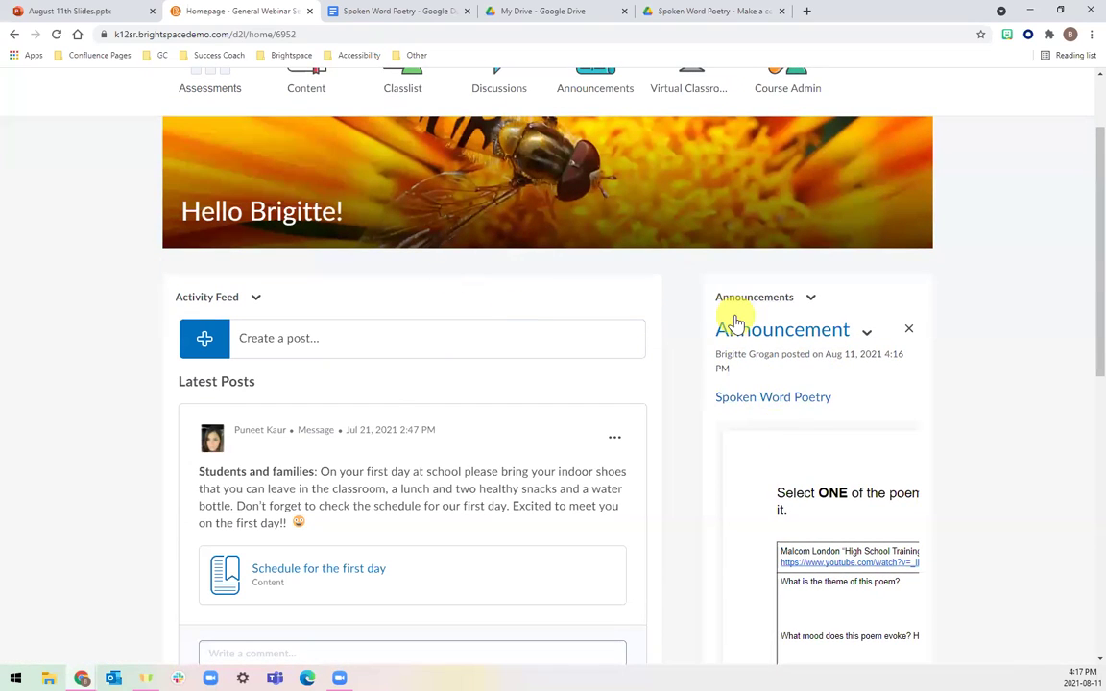
scroll(780, 459, "down", 1)
left_click(809, 329)
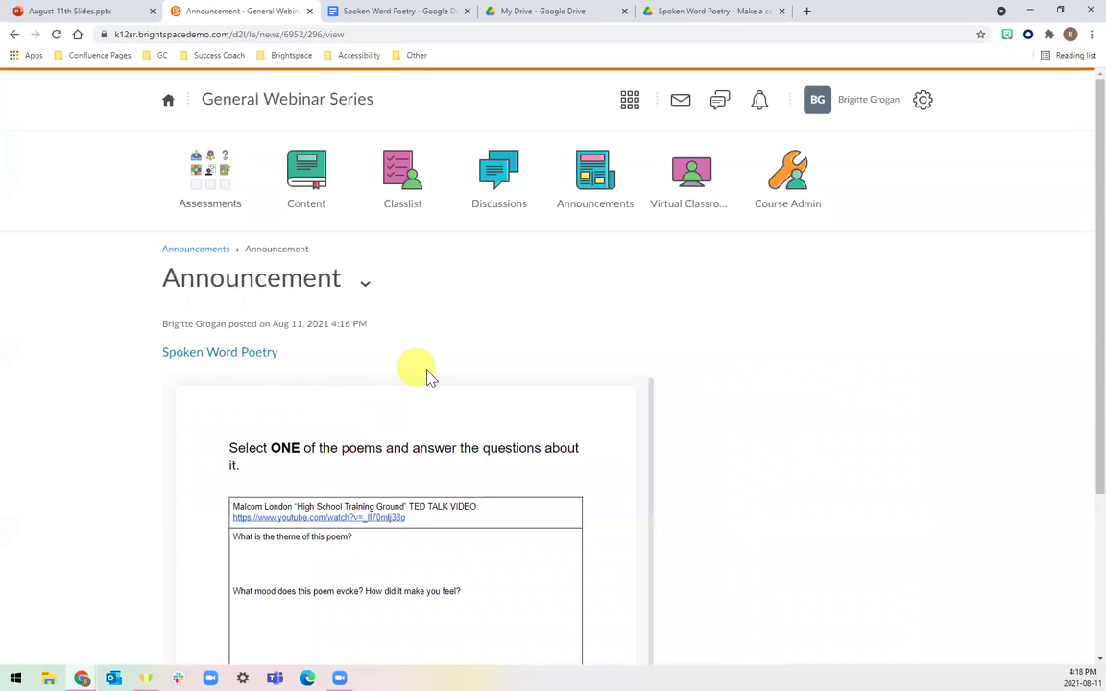
Test the Spoken Word Poetry link, review the embedded poem document, then return to the slides.
left_click(267, 357)
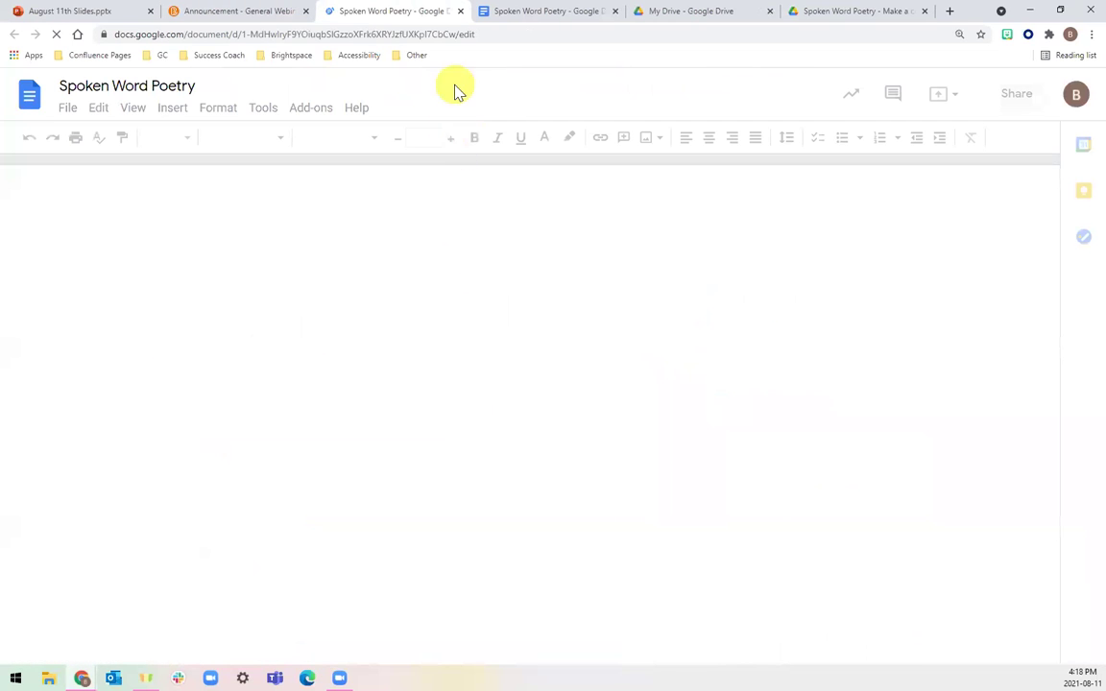
left_click(460, 12)
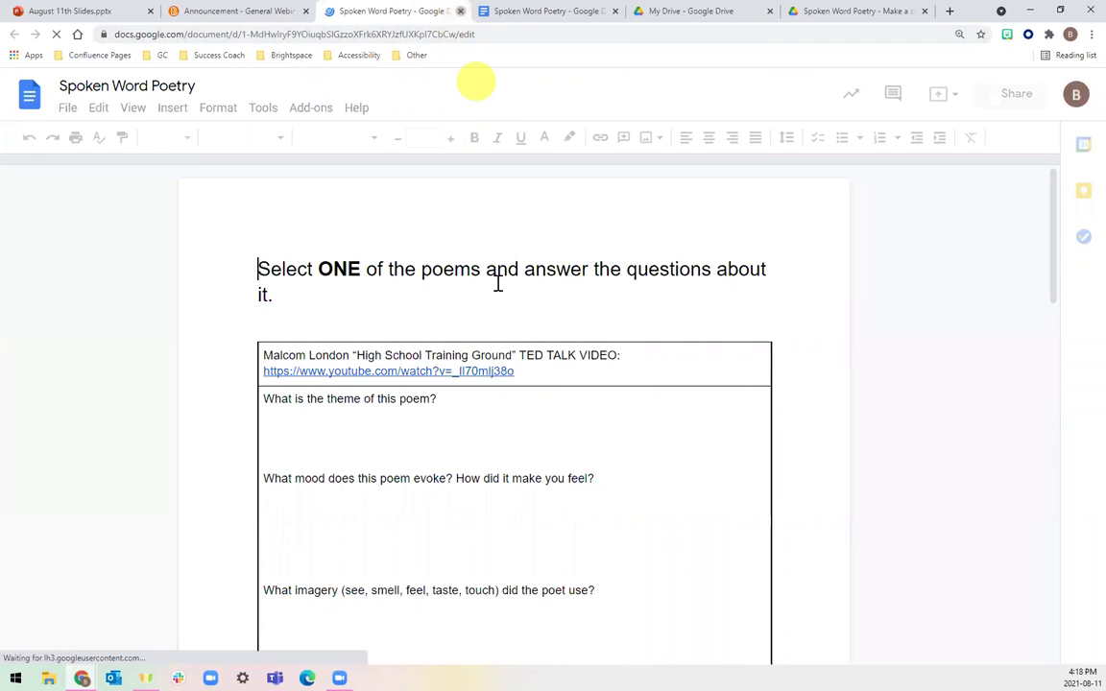
scroll(486, 449, "down", 5)
scroll(675, 447, "down", 3)
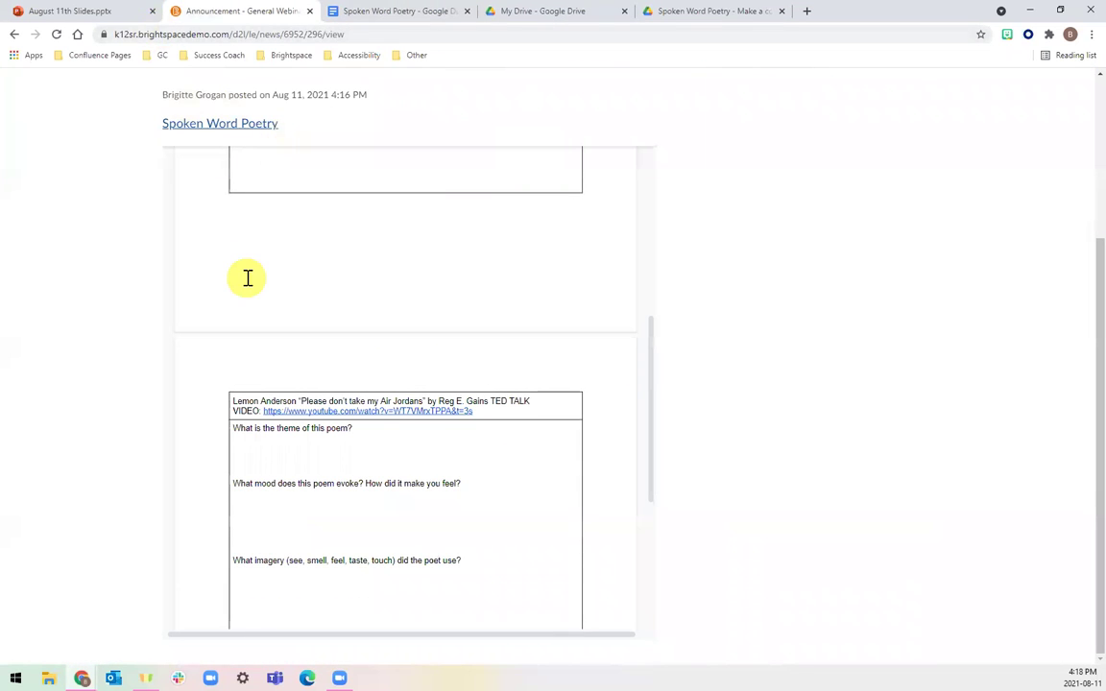
scroll(247, 276, "up", 8)
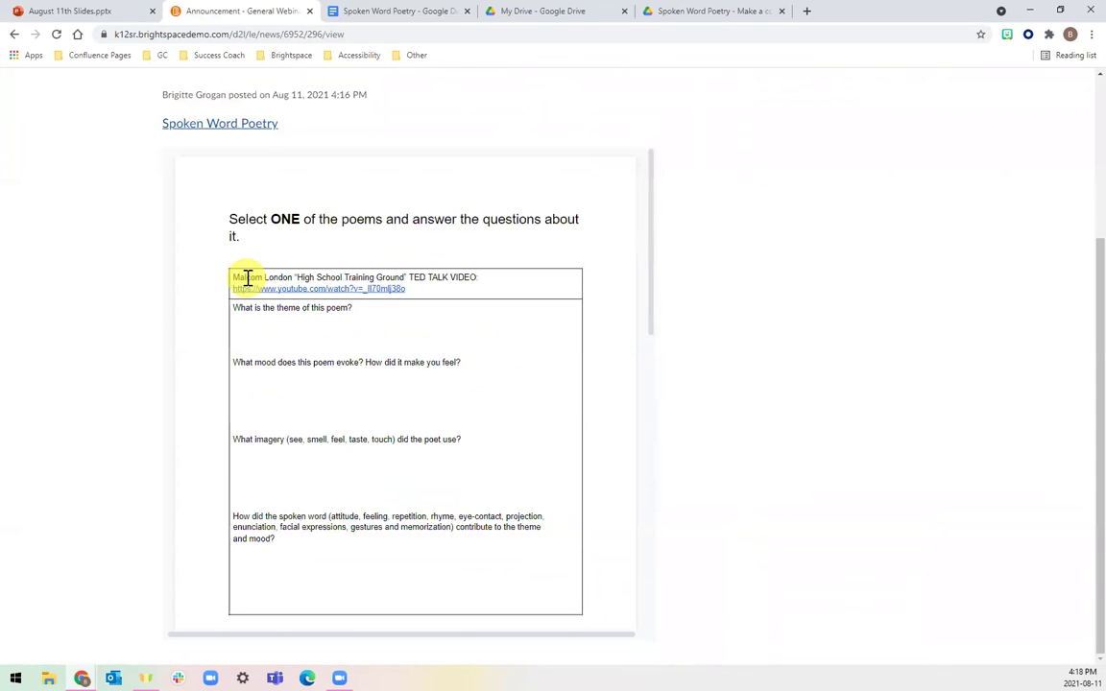
scroll(247, 277, "up", 3)
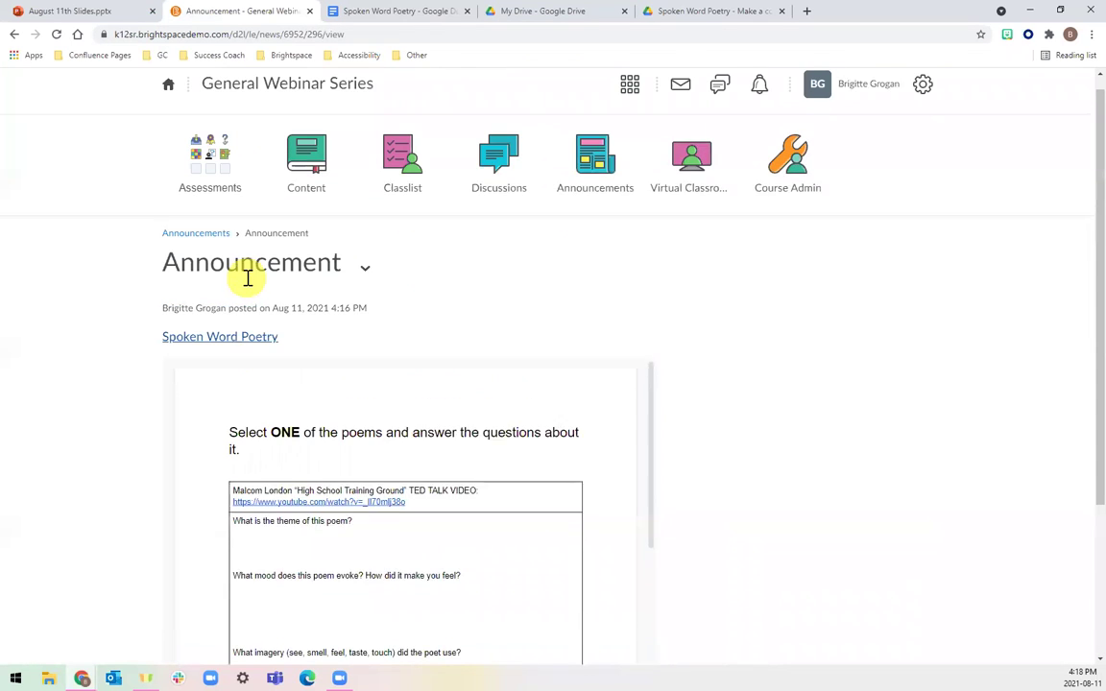
left_click(76, 11)
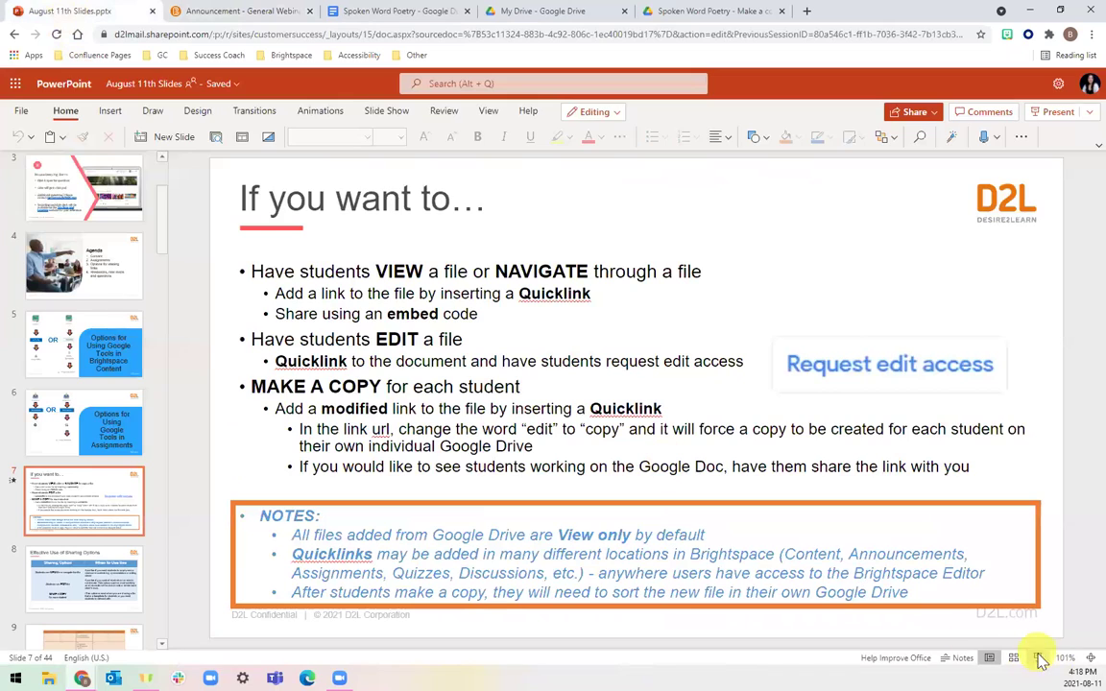
Present slide 7, 'If you want to…', as a full-screen slideshow.
left_click(1040, 659)
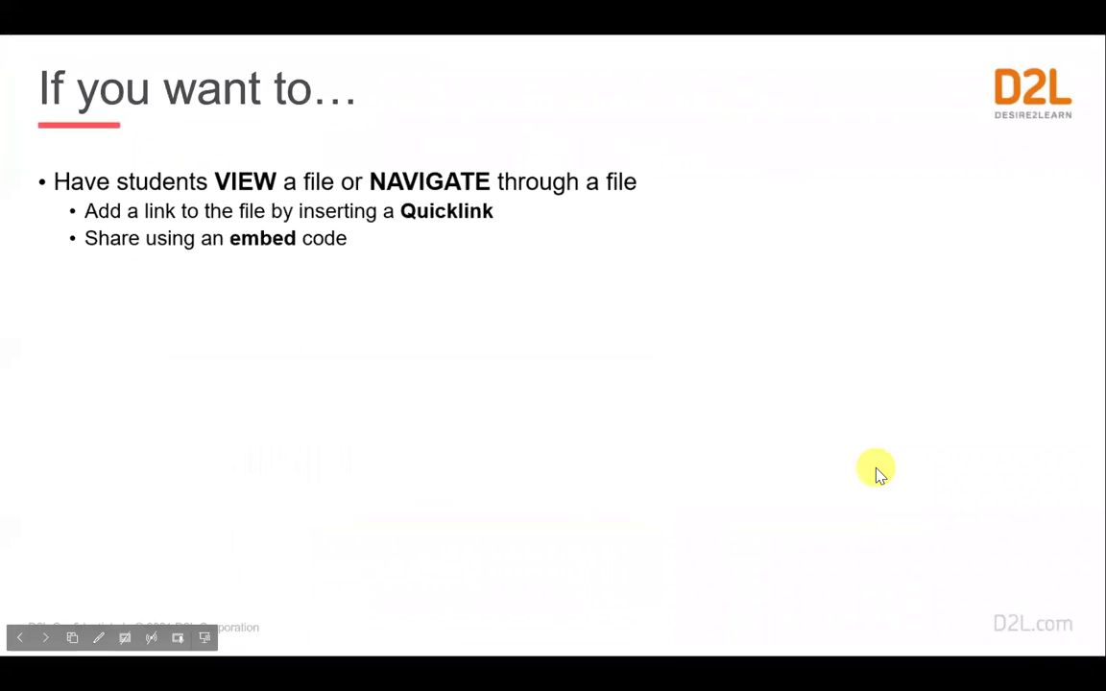